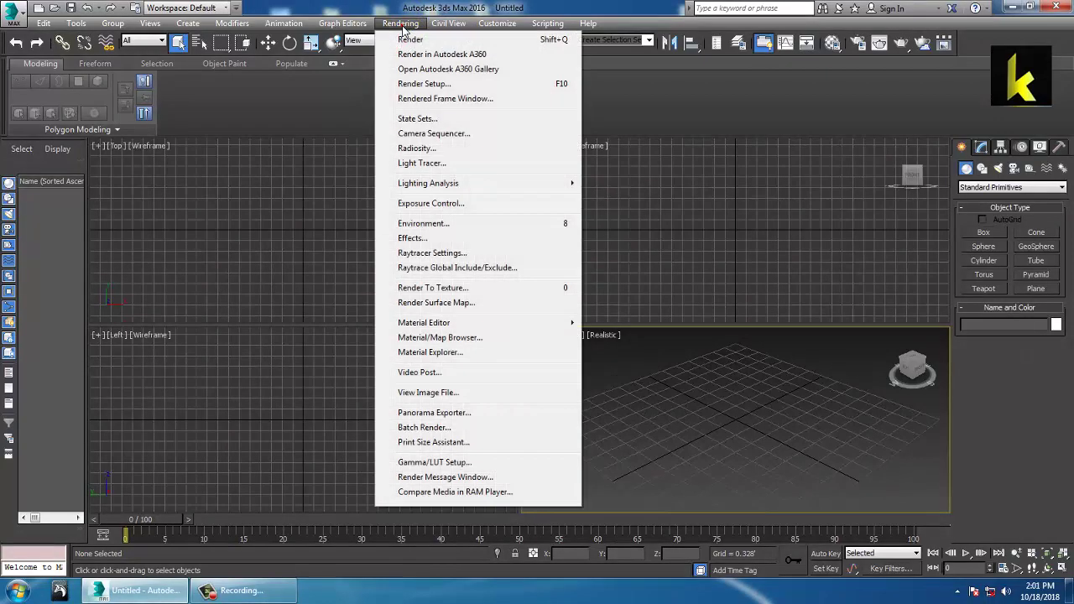
- View the image file 1-140I11K544 from New folder (3) on the Desktop
left_click(483, 393)
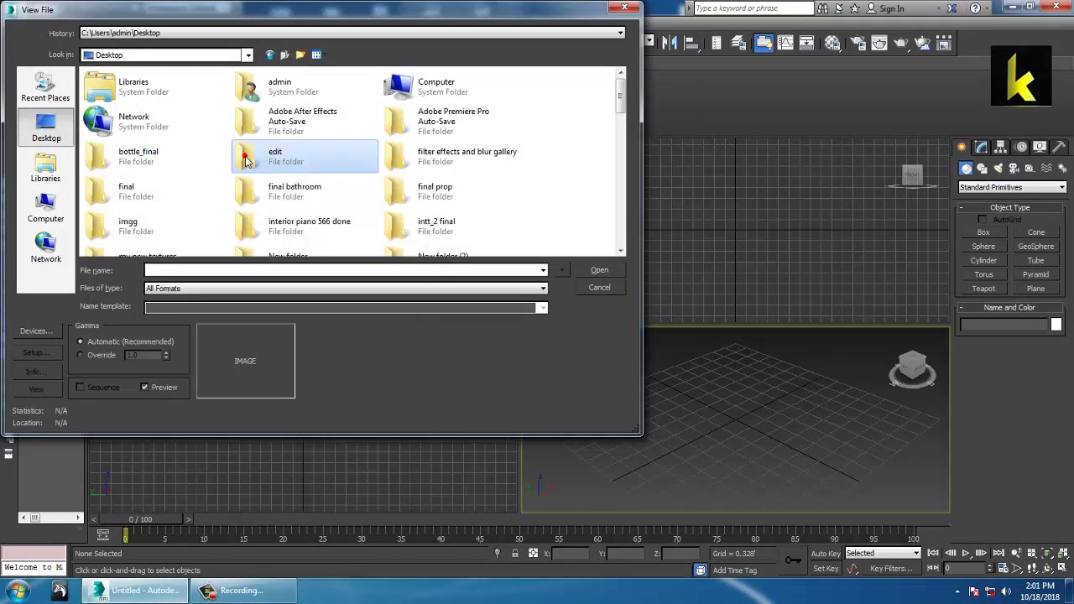
scroll(240, 151, "down", 2)
double_click(139, 114)
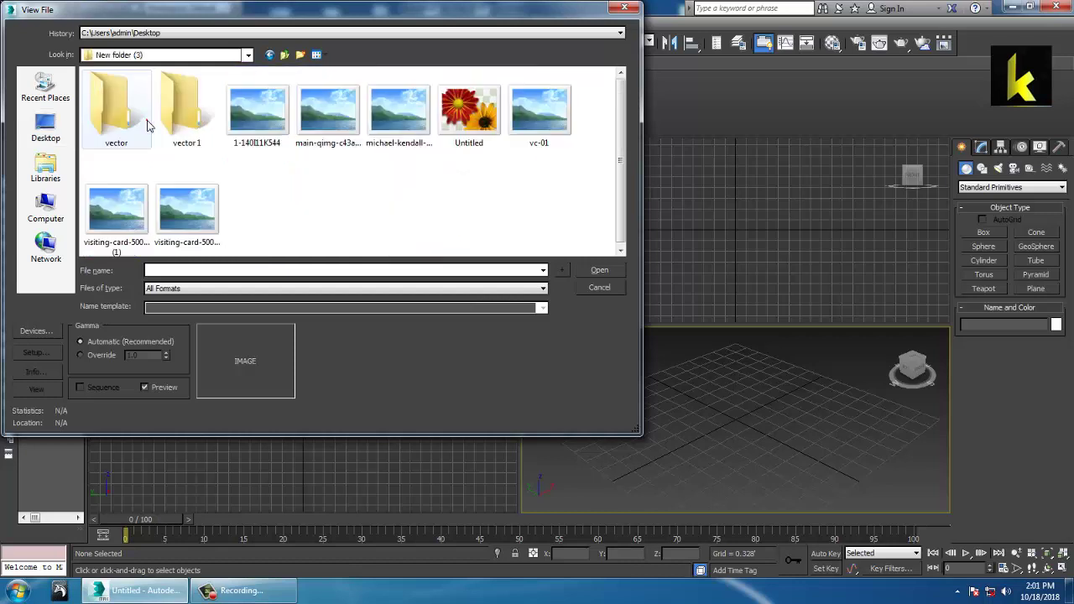
left_click(192, 239)
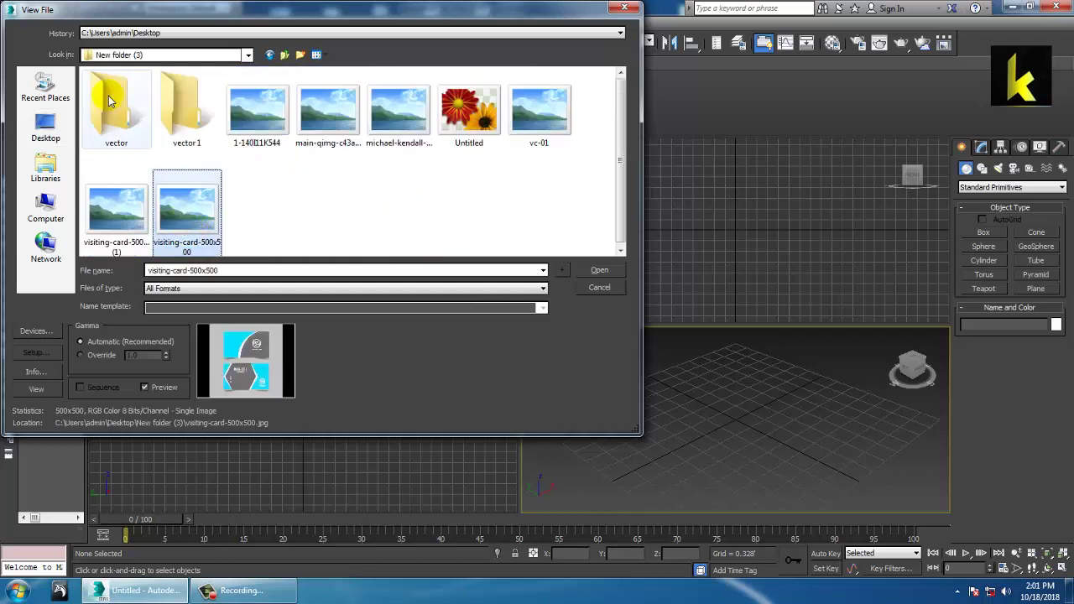
left_click(122, 107)
left_click(124, 206)
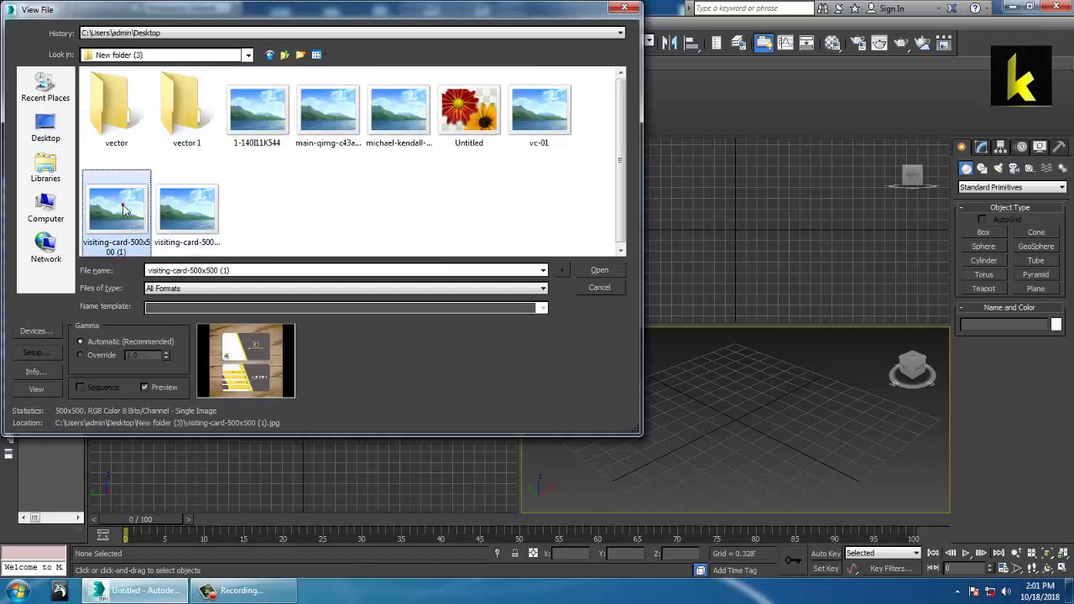
left_click(318, 128)
double_click(266, 126)
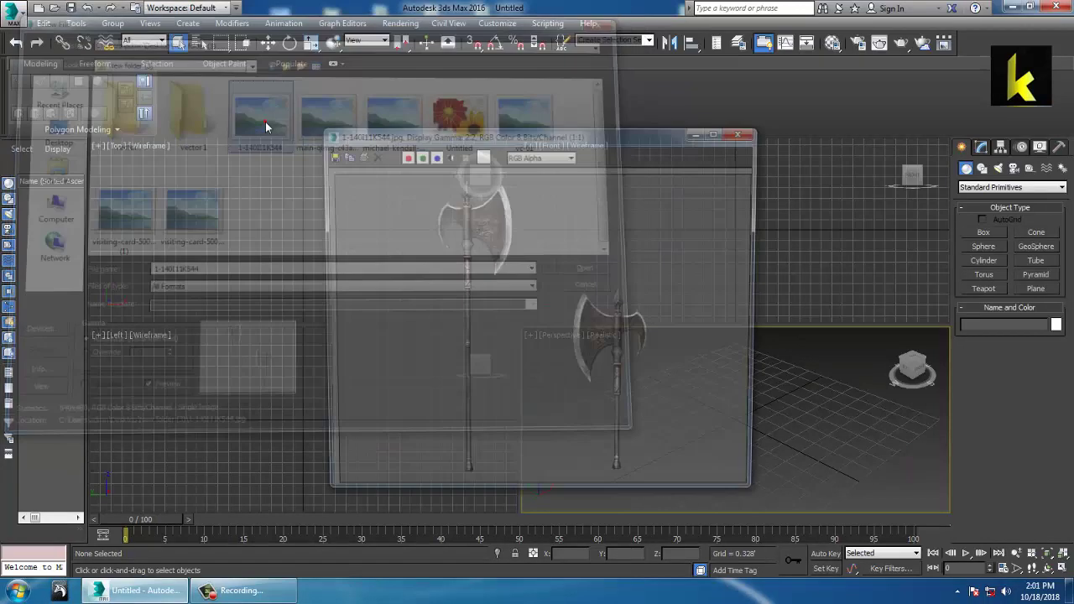
- Examine the two axes in the viewed reference image beside the front view, and close the image window
left_click_drag(506, 138, 234, 92)
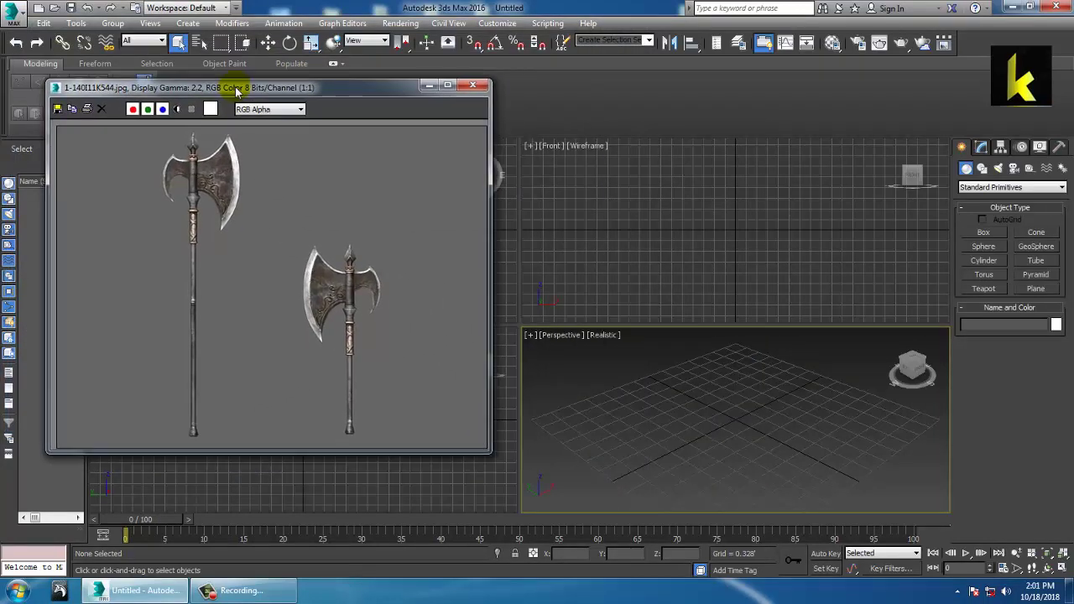
scroll(286, 310, "up", 1)
scroll(287, 311, "down", 1)
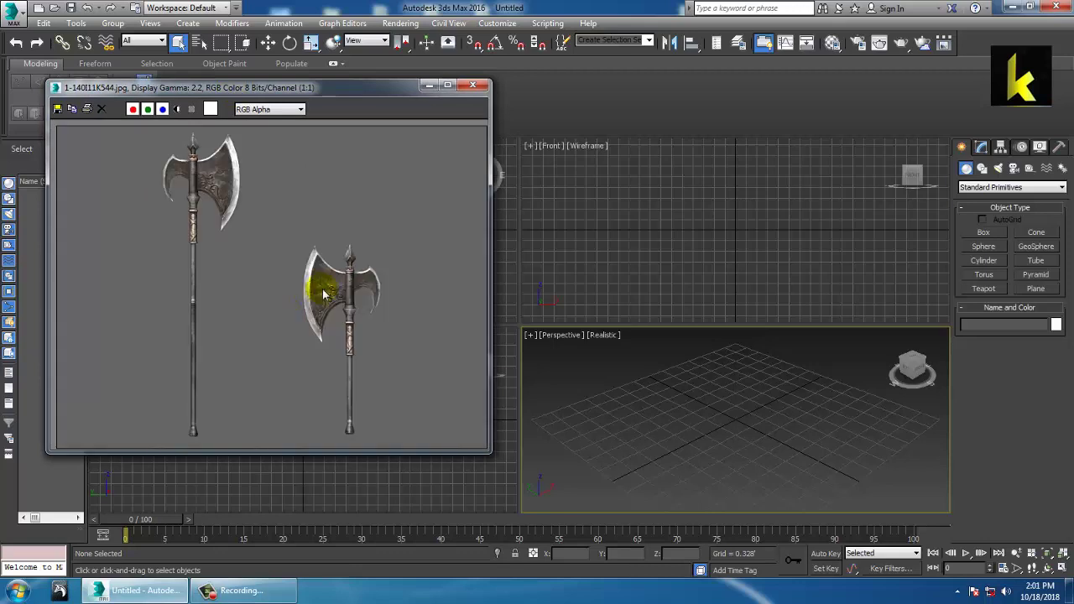
left_click(703, 254)
left_click(702, 249)
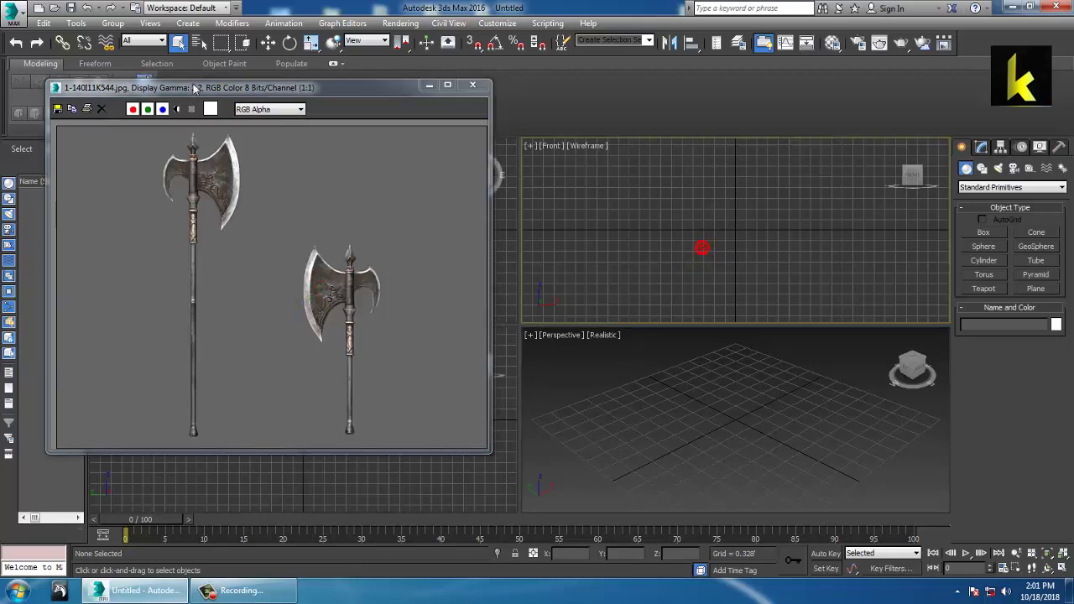
left_click_drag(311, 89, 202, 104)
left_click(645, 196)
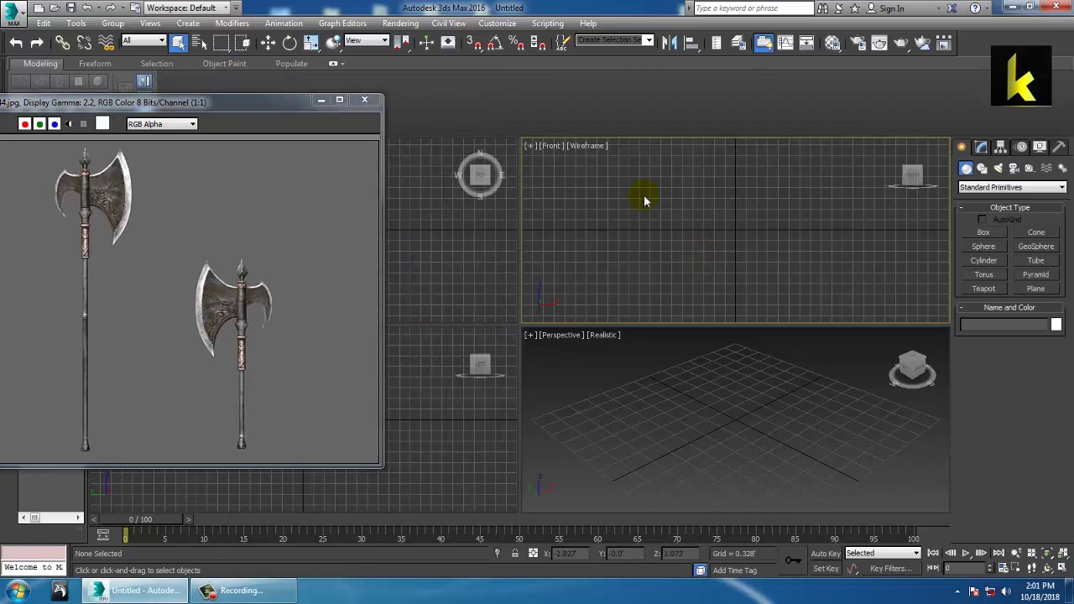
left_click(364, 100)
- Check the dimensions of 1-140I11K544 in the desktop's New folder (3), preview the image, and return to 3ds Max
key("super+d")
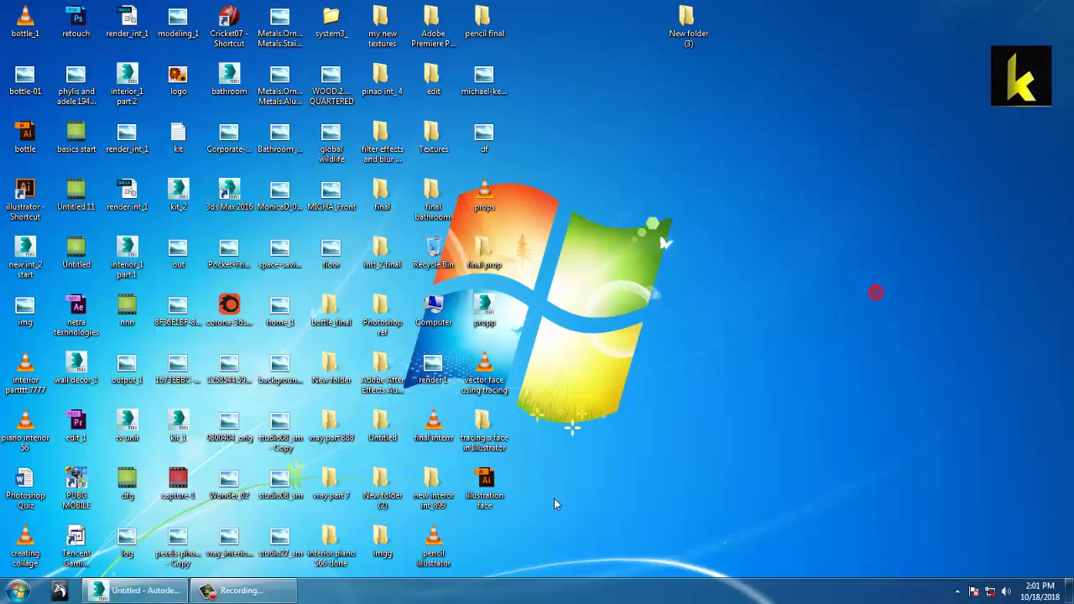
double_click(689, 26)
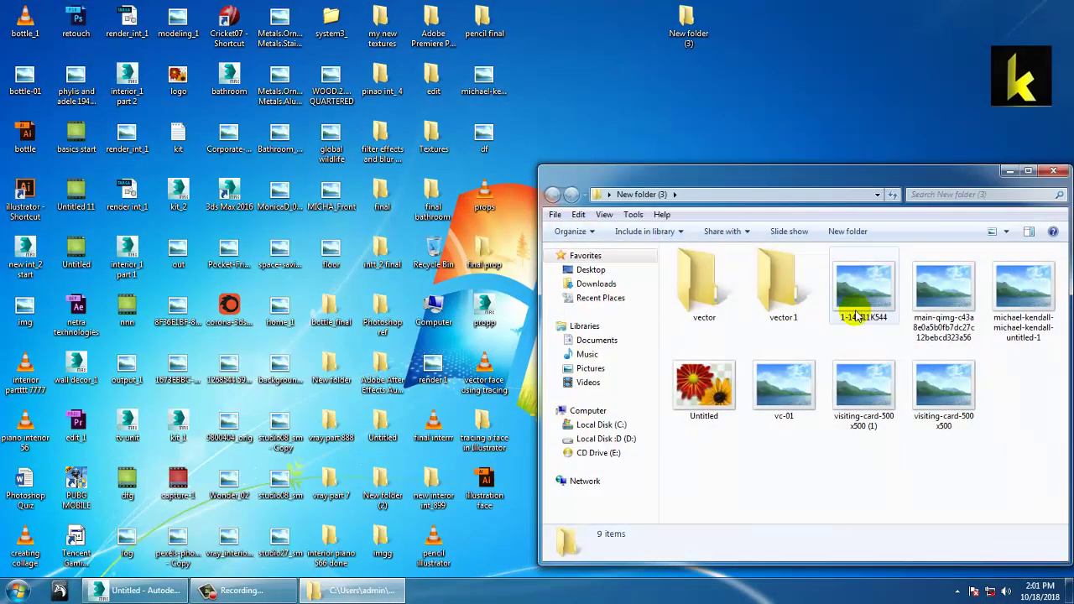
left_click(878, 283)
double_click(879, 285)
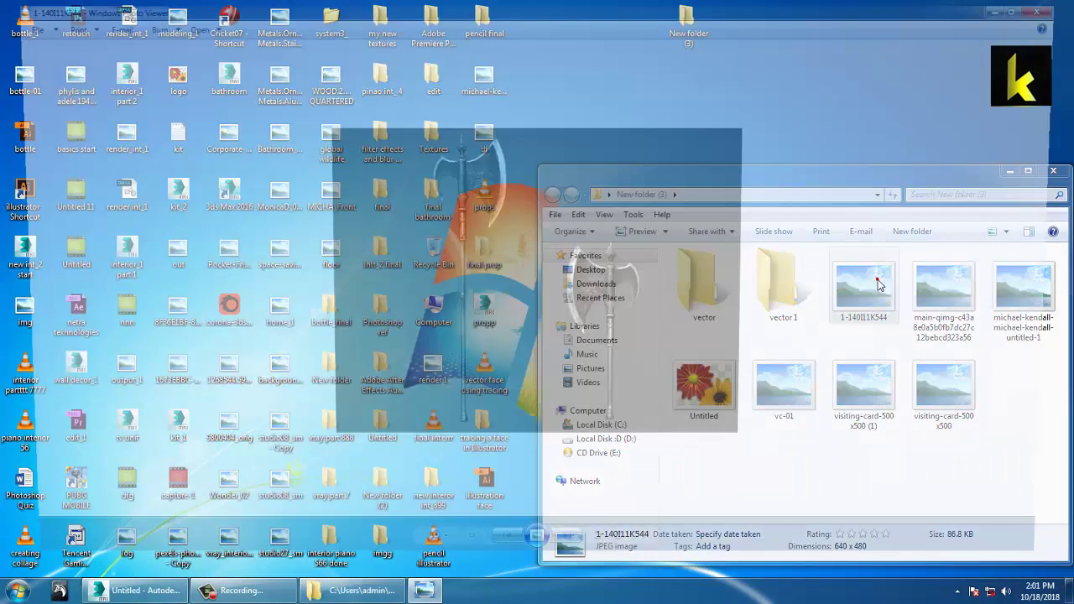
left_click(1064, 4)
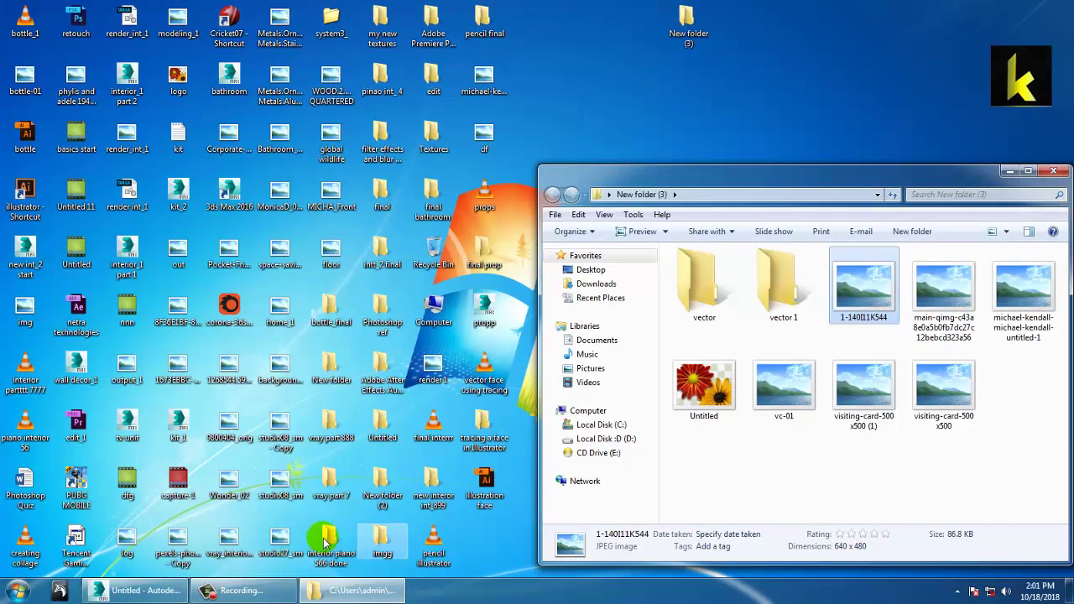
left_click(151, 594)
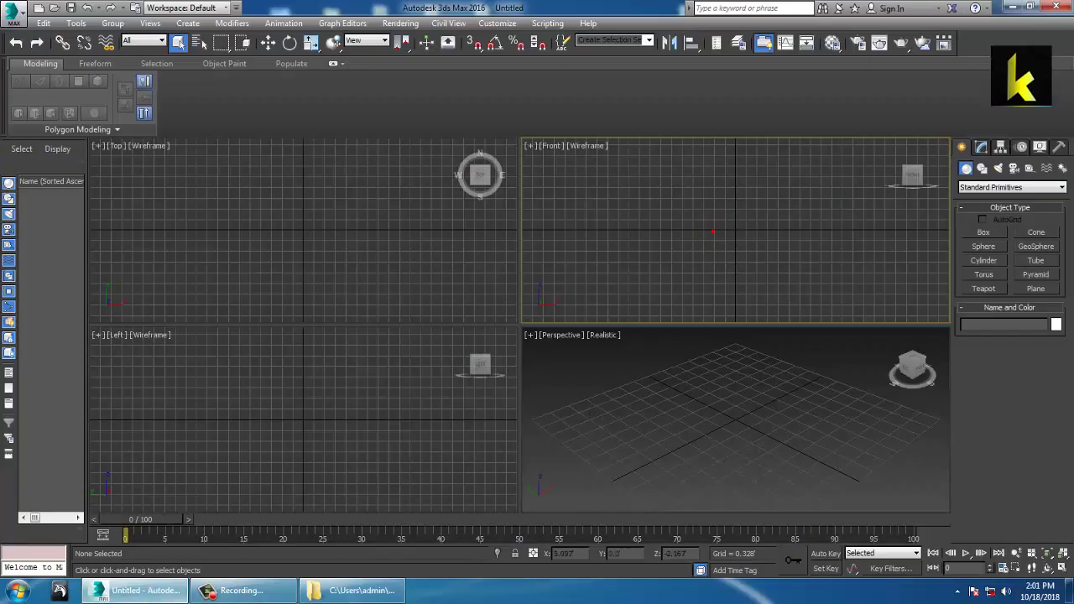
- Draw a plane in the front view and set its length to 480' and width to 640'
left_click(1036, 288)
left_click_drag(652, 149, 839, 342)
right_click(842, 345)
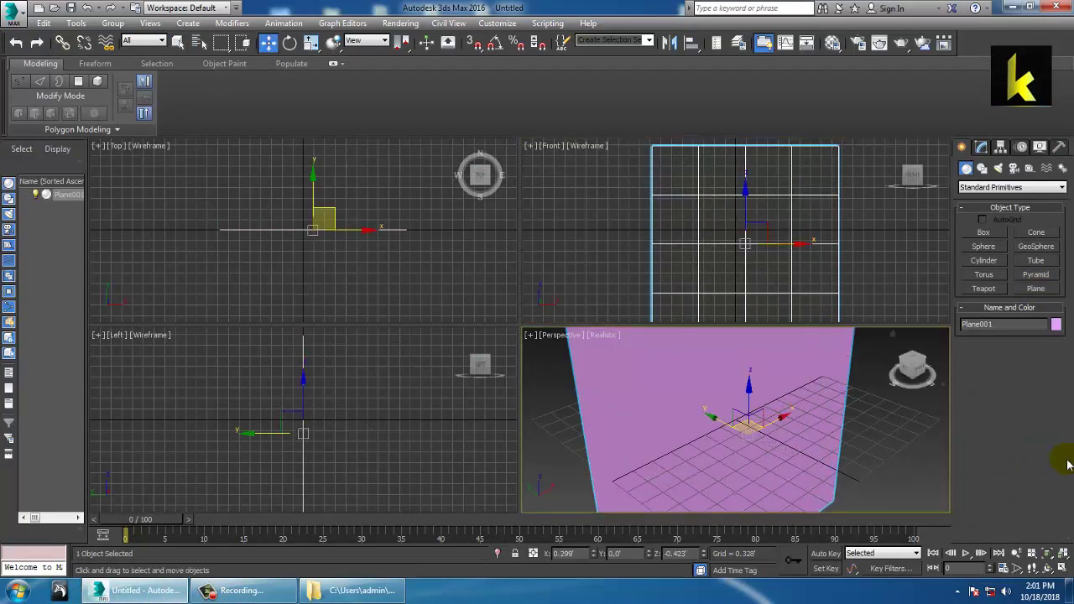
left_click(986, 146)
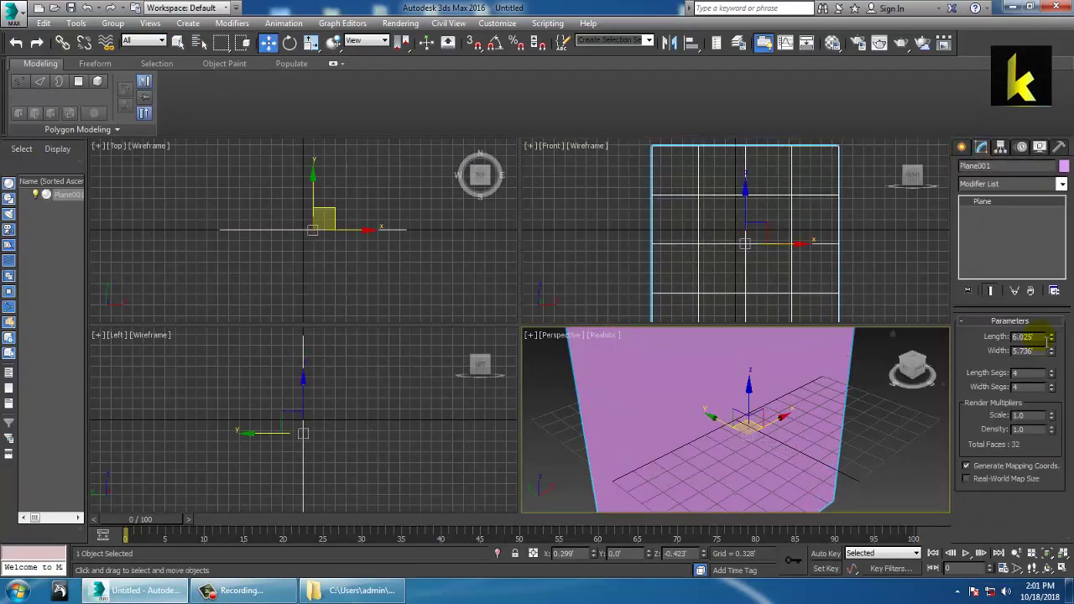
left_click(1047, 336)
key("Tab")
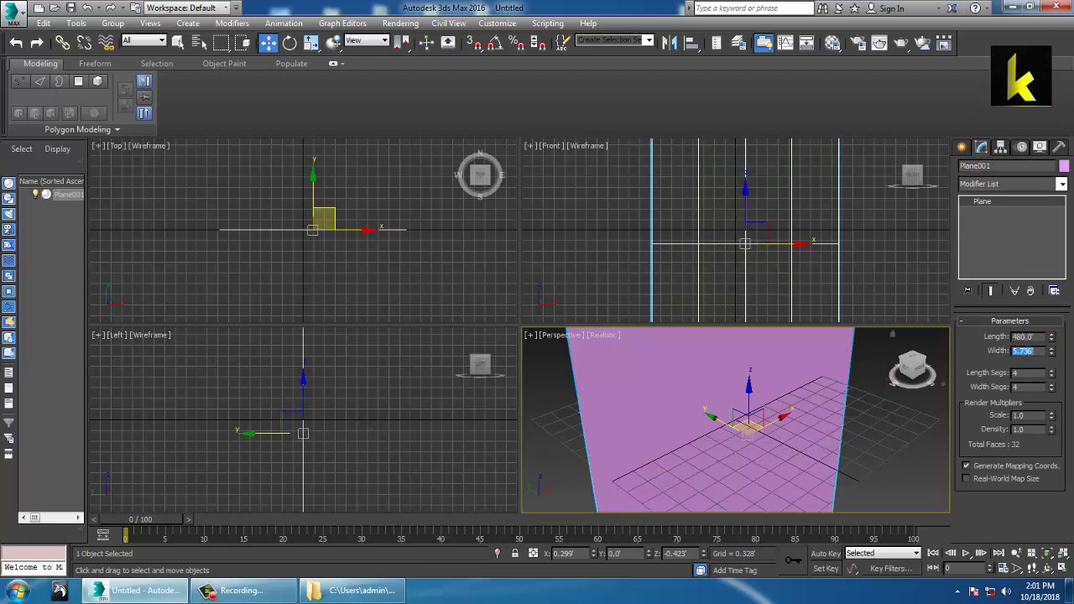
key("Return")
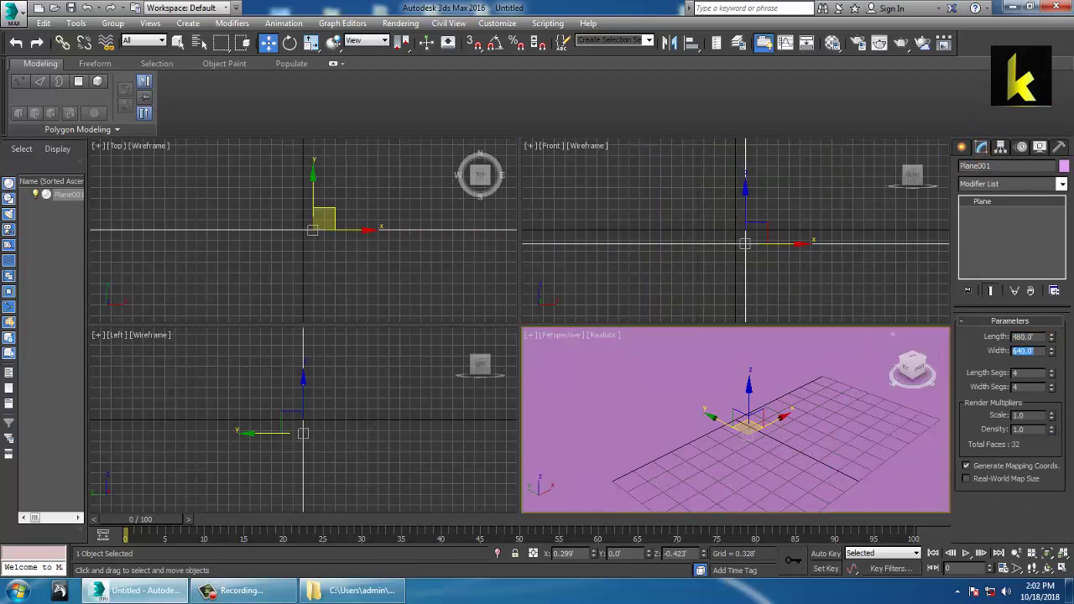
- Scale the oversized plane down uniformly so that the whole rectangle fits within the front view
left_click_drag(946, 394, 794, 381)
middle_click_drag(814, 397, 820, 429)
key("r")
left_click_drag(793, 390, 668, 23)
key("z")
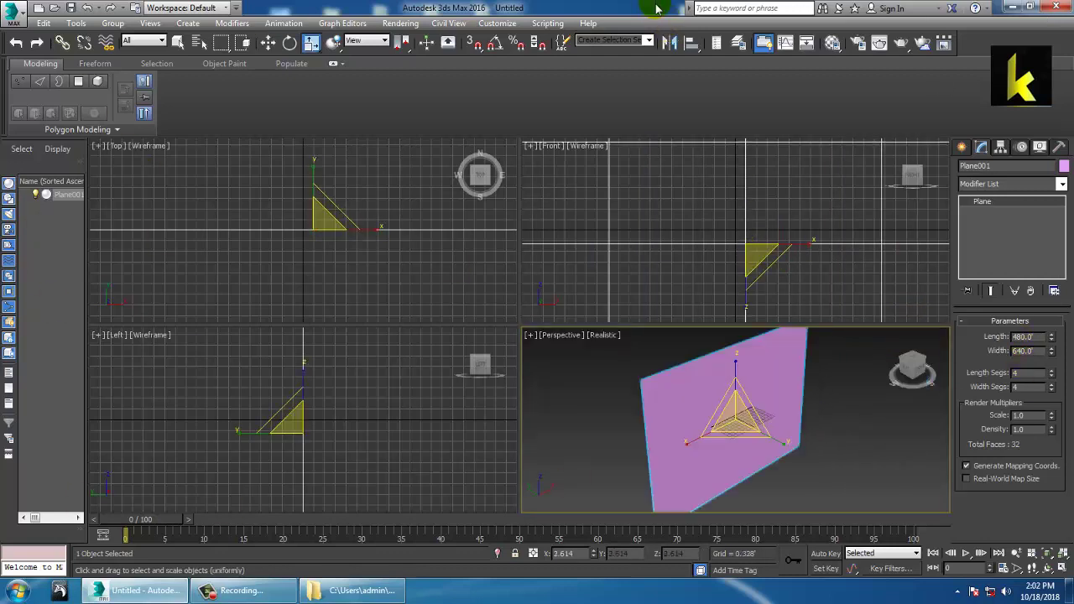
key("ctrl+z")
key("w")
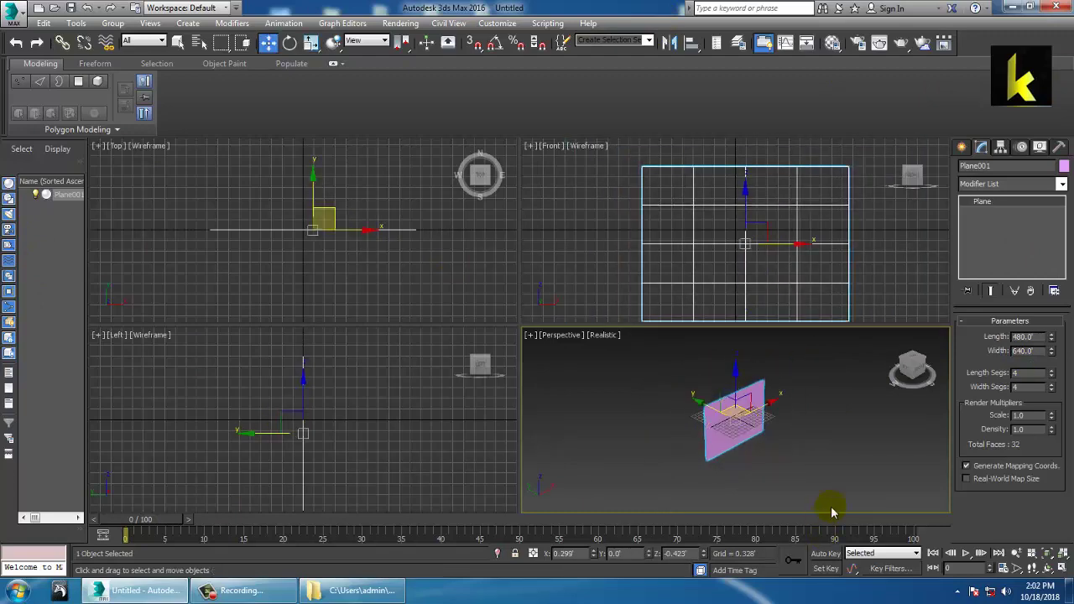
- Raise the plane along Z to about 2.479' and show the front view alone at full size
left_click_drag(738, 374, 739, 339)
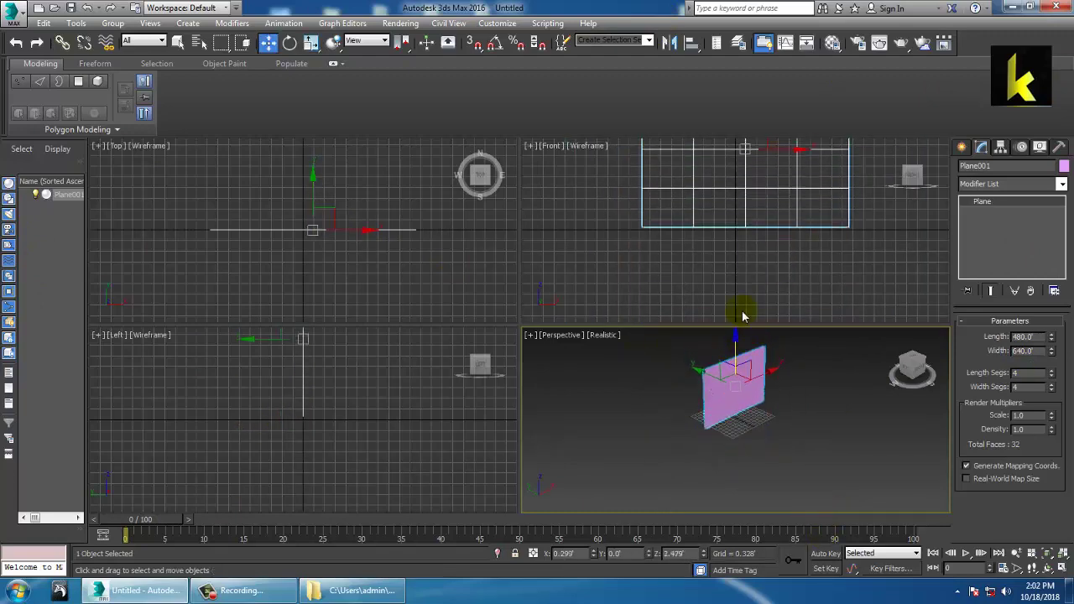
middle_click_drag(766, 259, 773, 368)
key("alt+w")
scroll(763, 306, "down", 2)
mouse_move(764, 306)
middle_mouse_down()
mouse_move(770, 340)
mouse_move(764, 304)
mouse_move(749, 297)
middle_mouse_up()
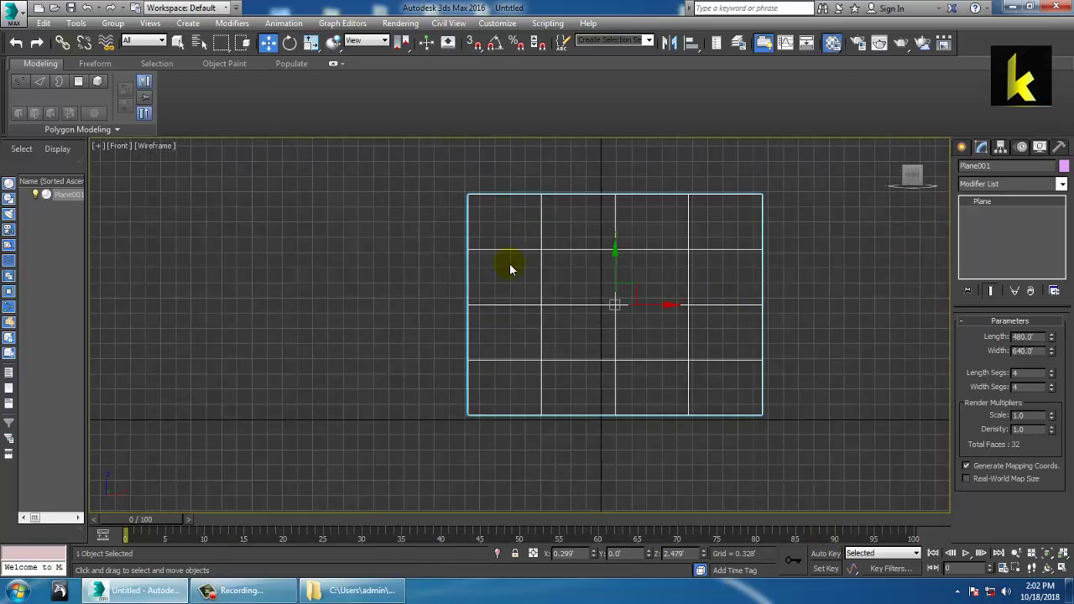
- Load 1-140I11K544 from the desktop's New folder (3) as the Bitmap diffuse map of the 01 - Default material
key("m")
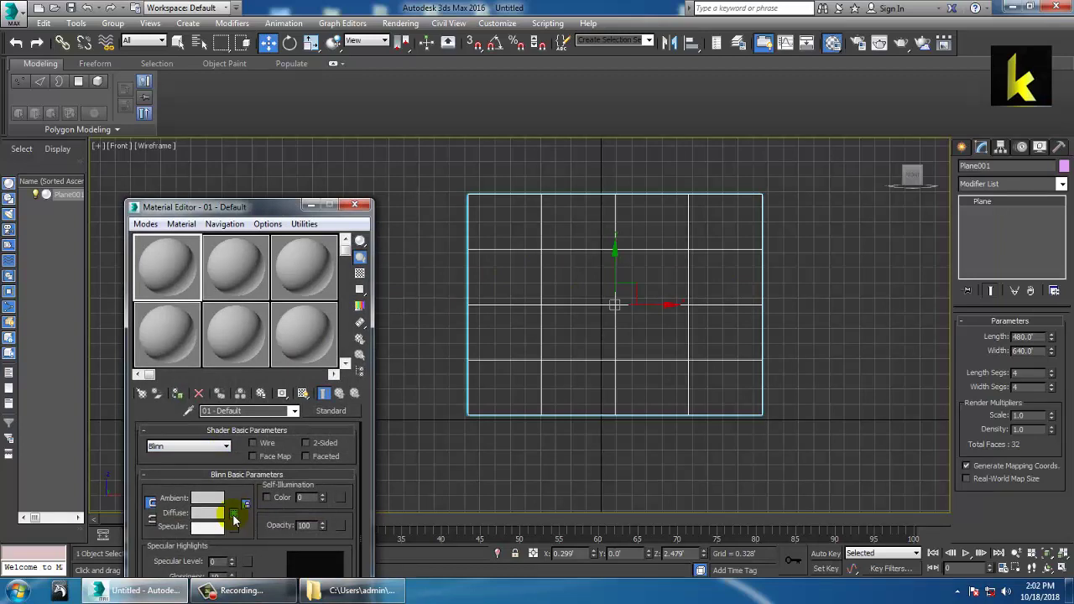
left_click(234, 514)
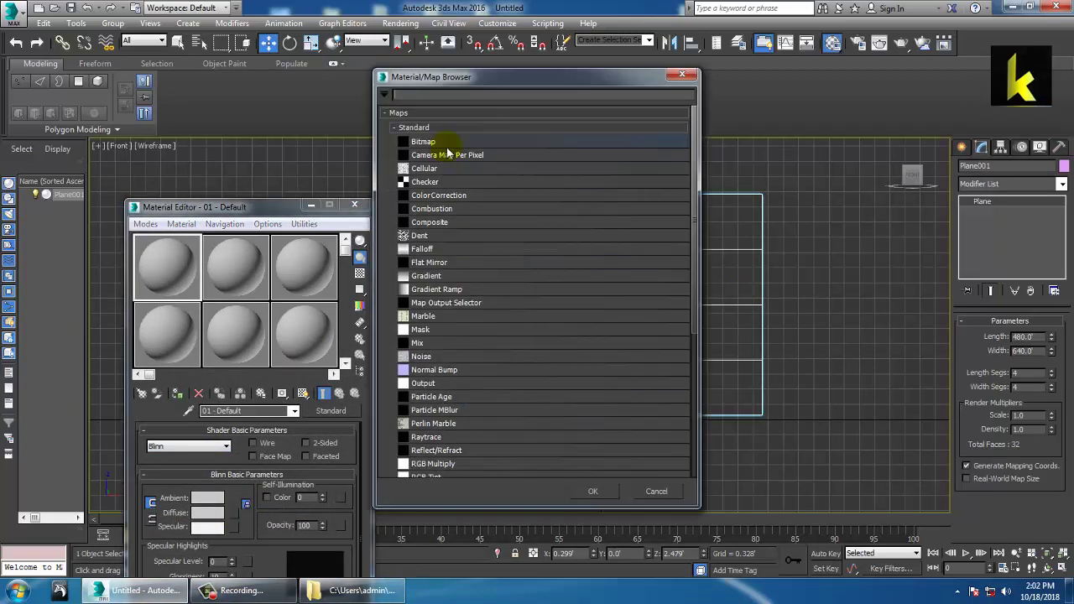
double_click(446, 142)
left_click(52, 124)
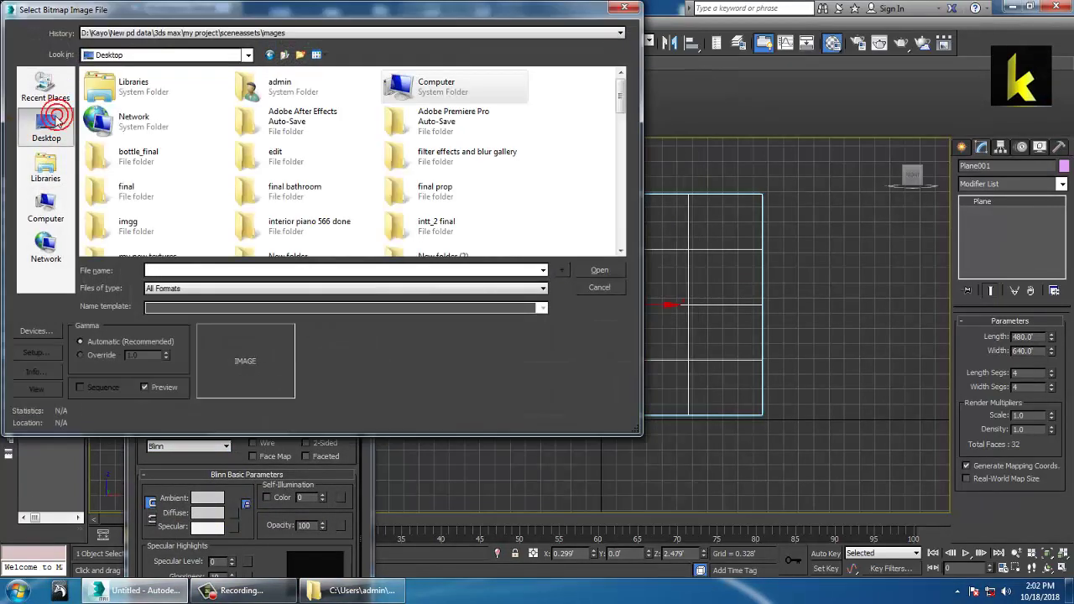
left_click(239, 190)
scroll(238, 190, "down", 2)
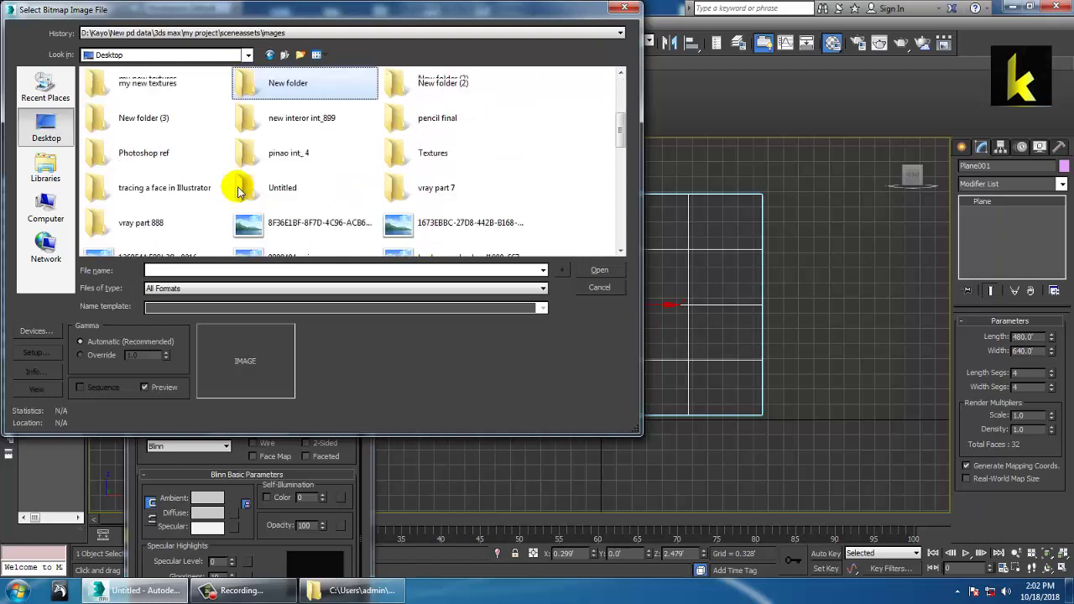
double_click(174, 109)
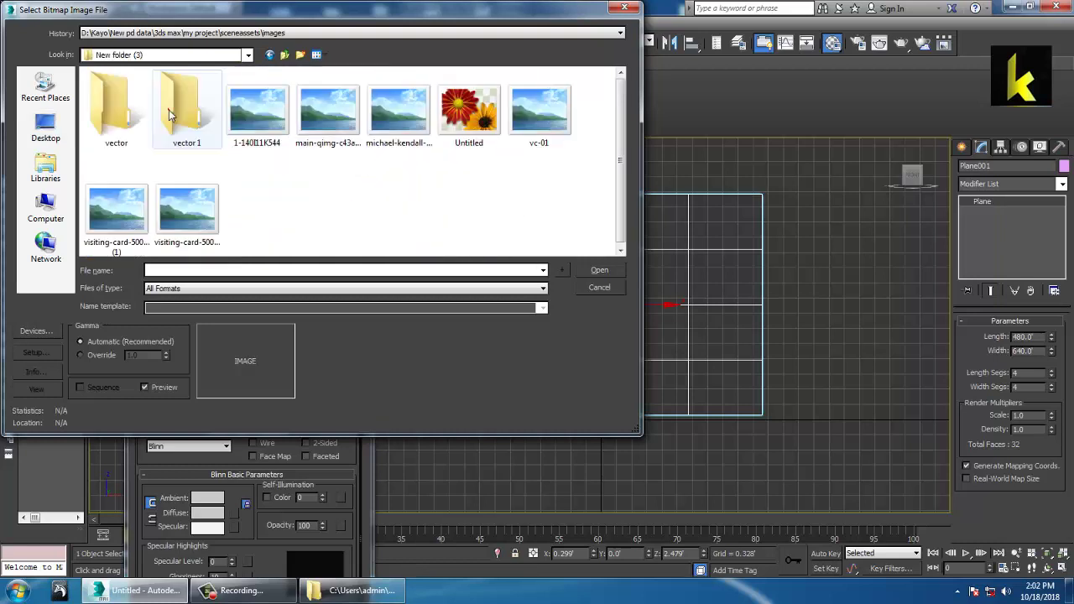
double_click(270, 114)
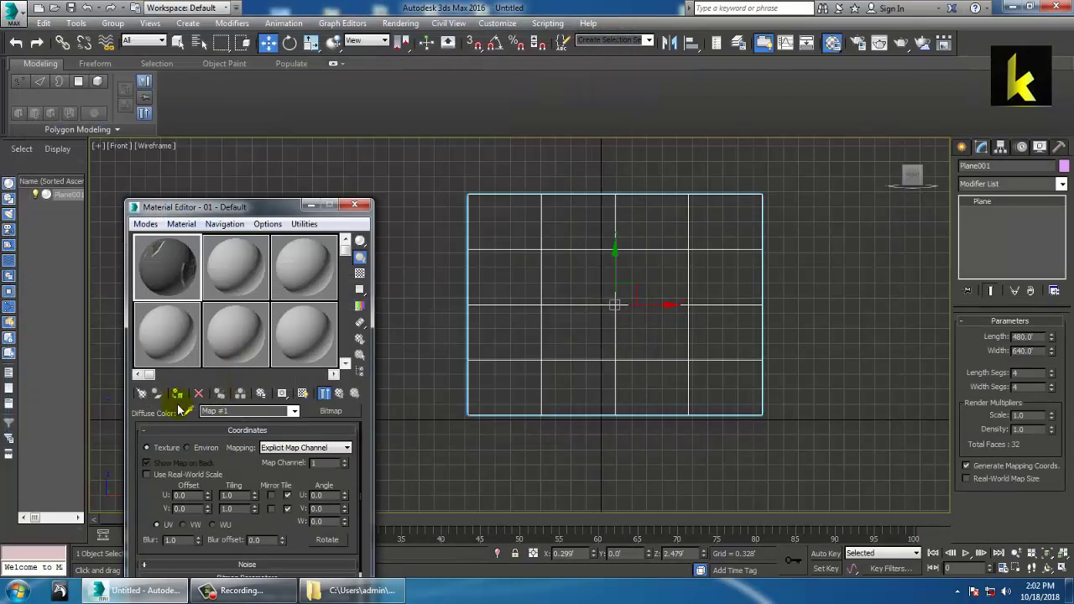
- Assign the axe material to the plane and display its texture in a shaded front view
left_click(178, 395)
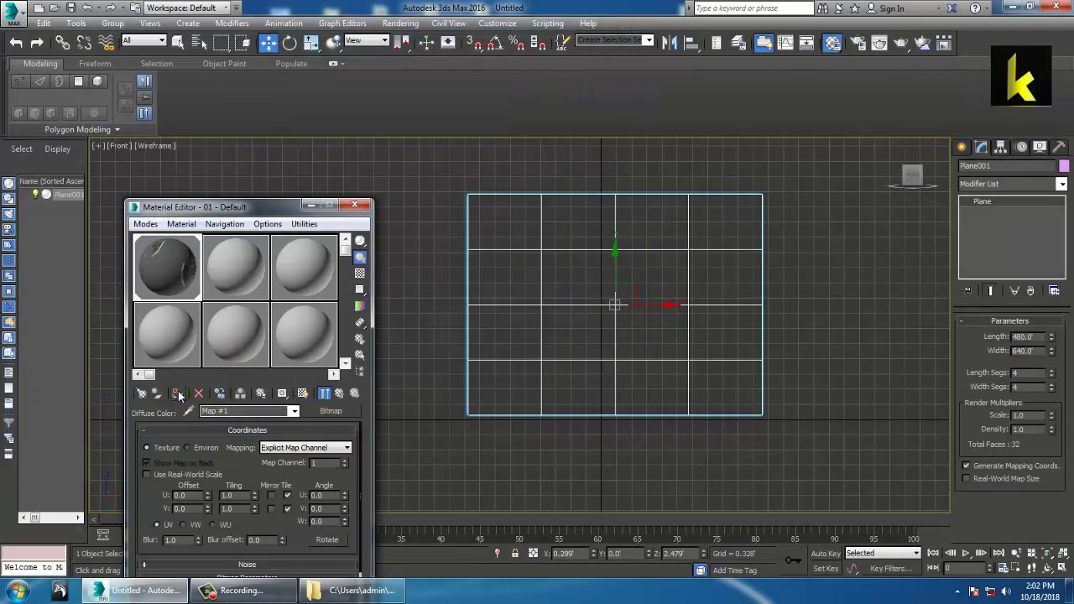
left_click(303, 395)
key("F3")
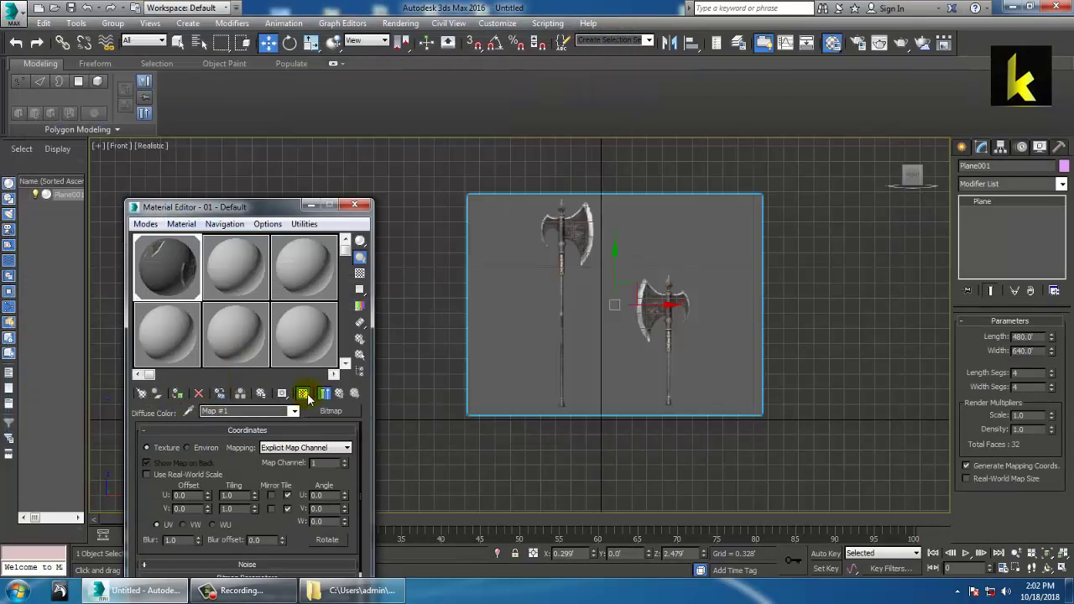
- Examine the smaller axe on the reference plane up close, especially its blade, head and grip
left_click(713, 263)
key("alt+w")
middle_click_drag(762, 240, 738, 237)
key("alt+w")
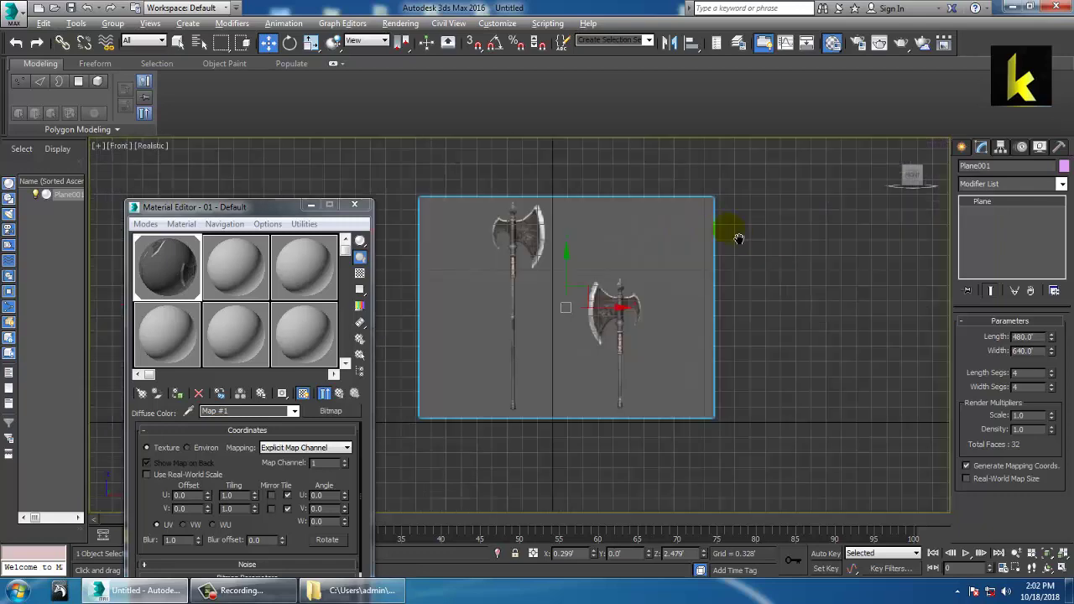
scroll(713, 319, "up", 4)
scroll(712, 319, "down", 4)
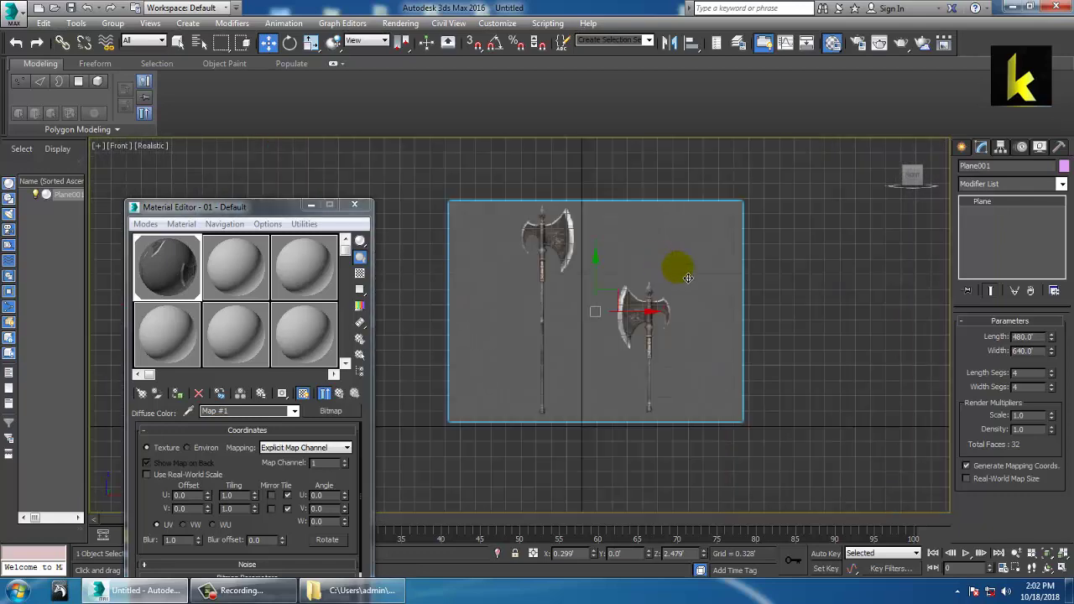
scroll(688, 277, "up", 5)
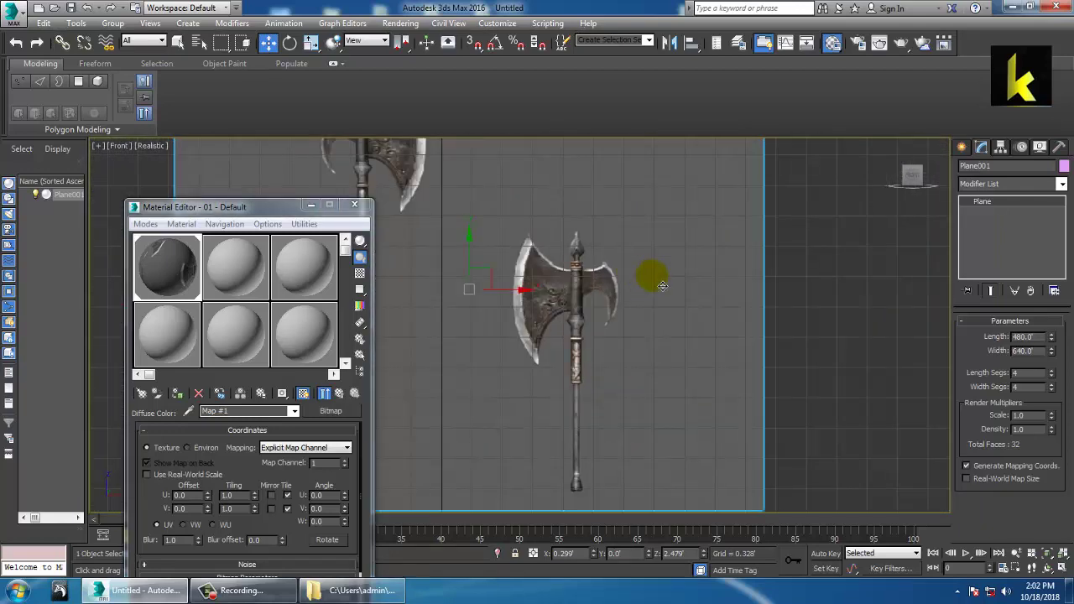
middle_click_drag(775, 388, 728, 233)
scroll(696, 384, "up", 2)
middle_click_drag(670, 309, 628, 172)
scroll(749, 293, "up", 2)
middle_click_drag(751, 293, 753, 351)
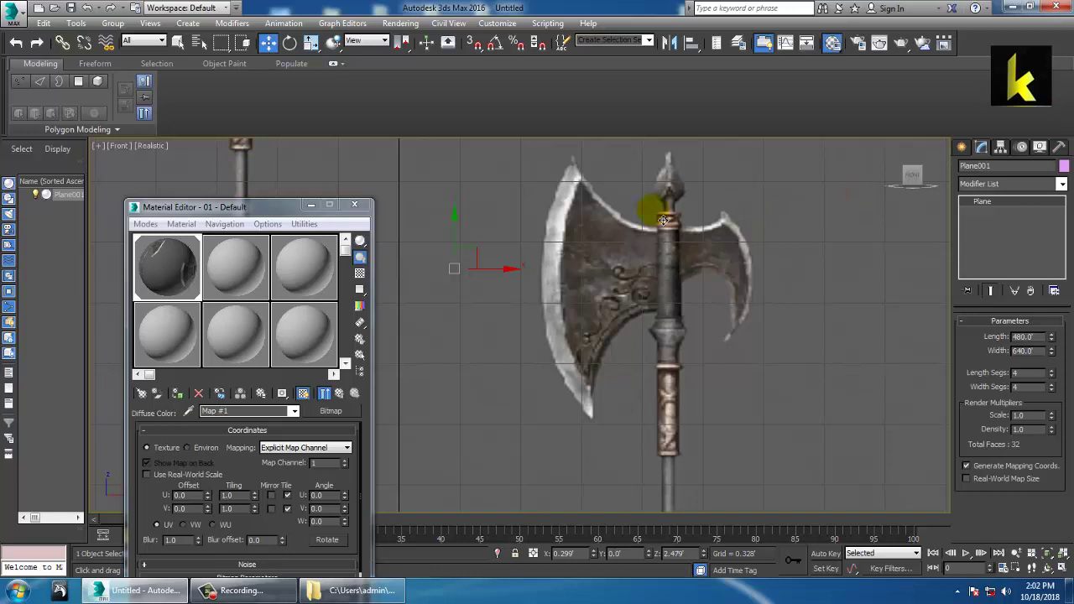
- Enable the bitmap proxy system at Full size for maps larger than 6894 pixels and generate the proxies now
key("shift+t")
left_click(220, 160)
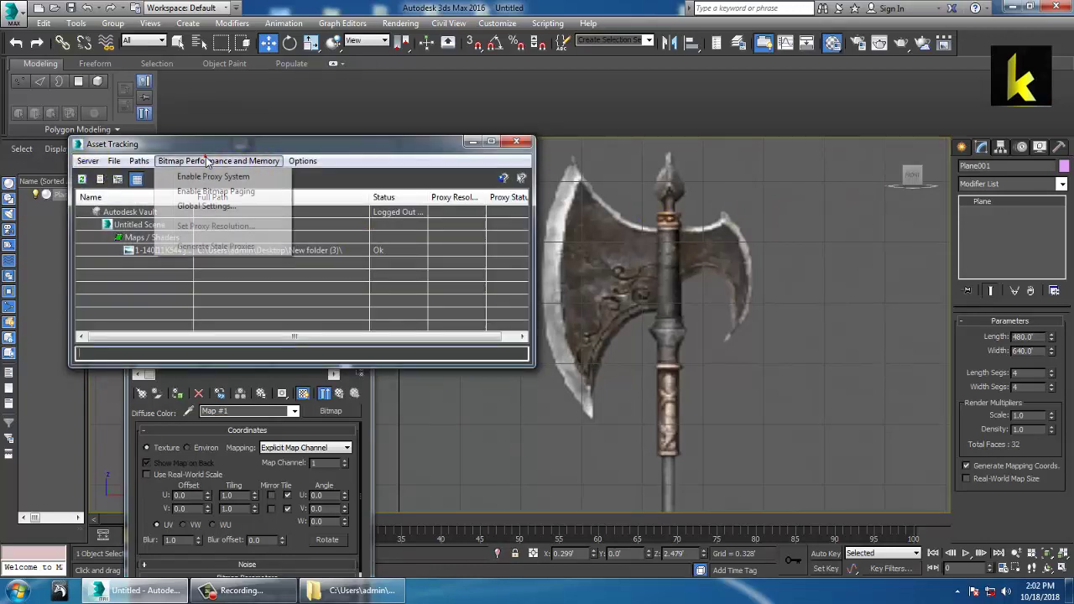
left_click(244, 207)
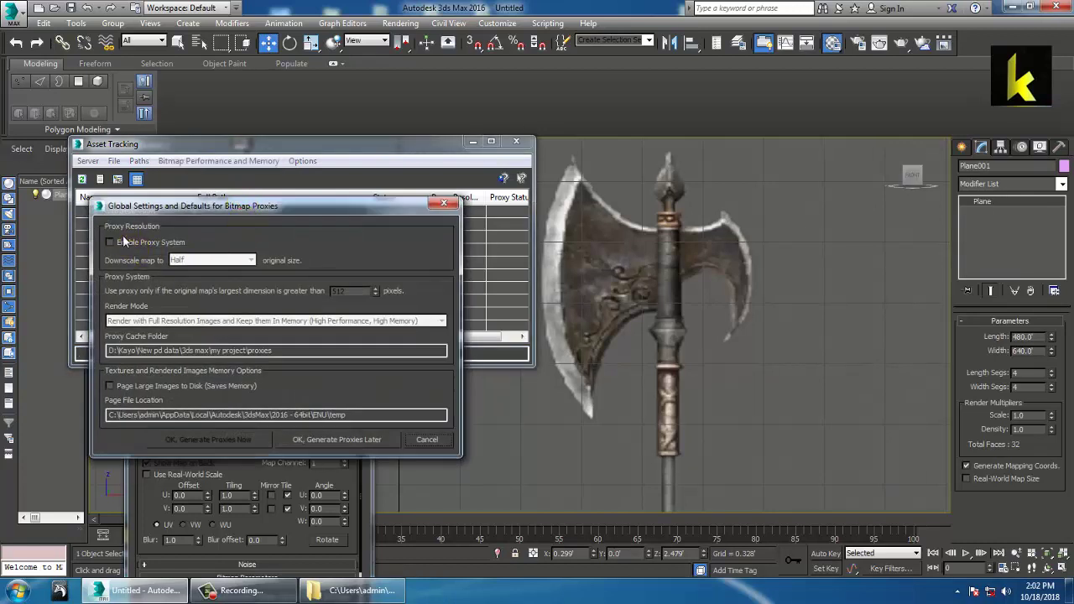
left_click(123, 241)
left_click(214, 261)
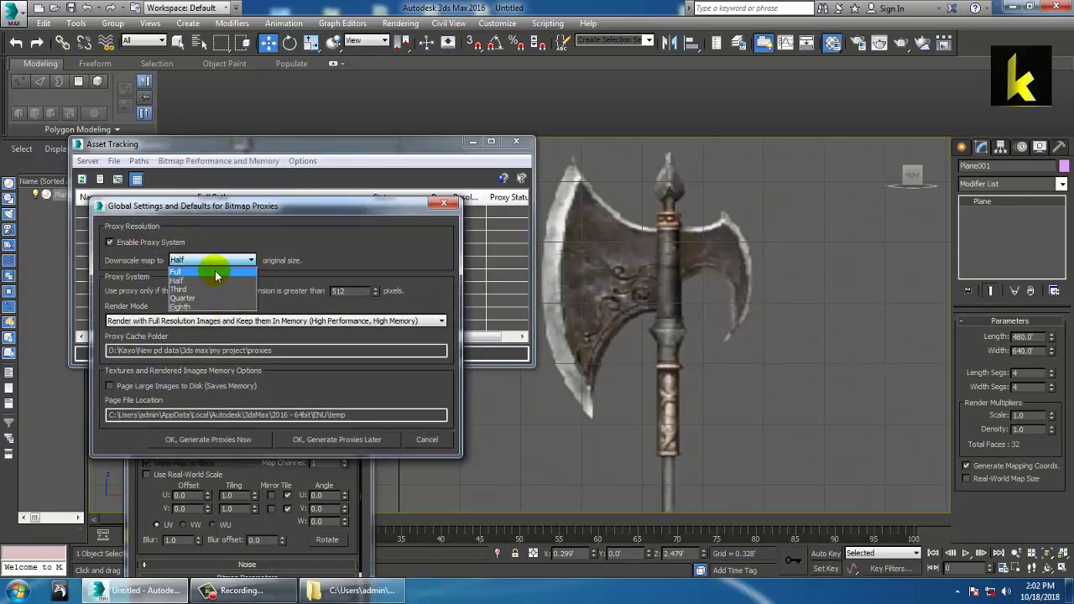
left_click(215, 272)
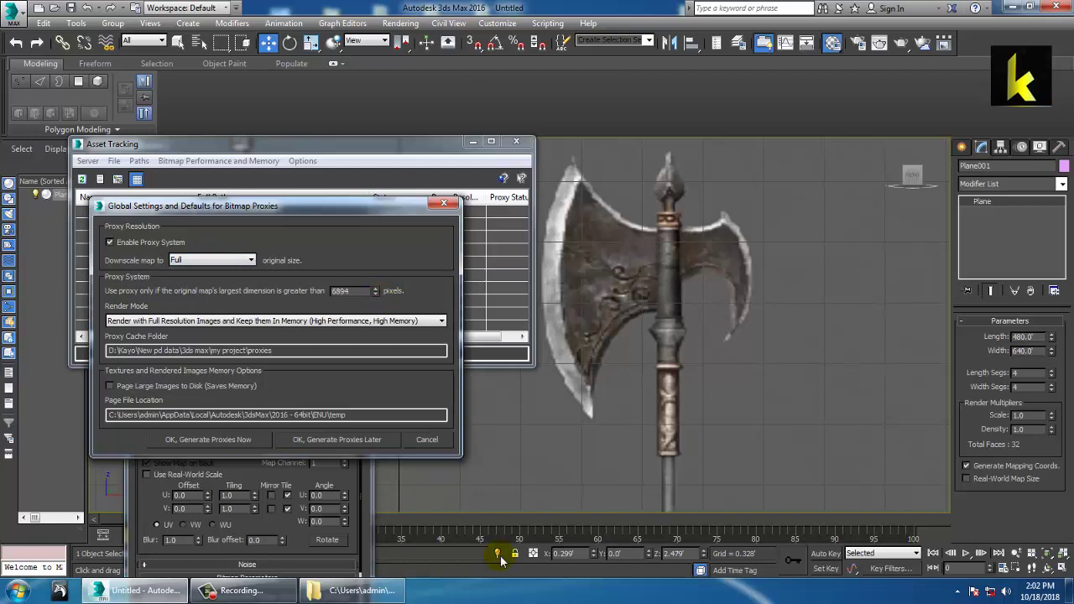
left_click(210, 440)
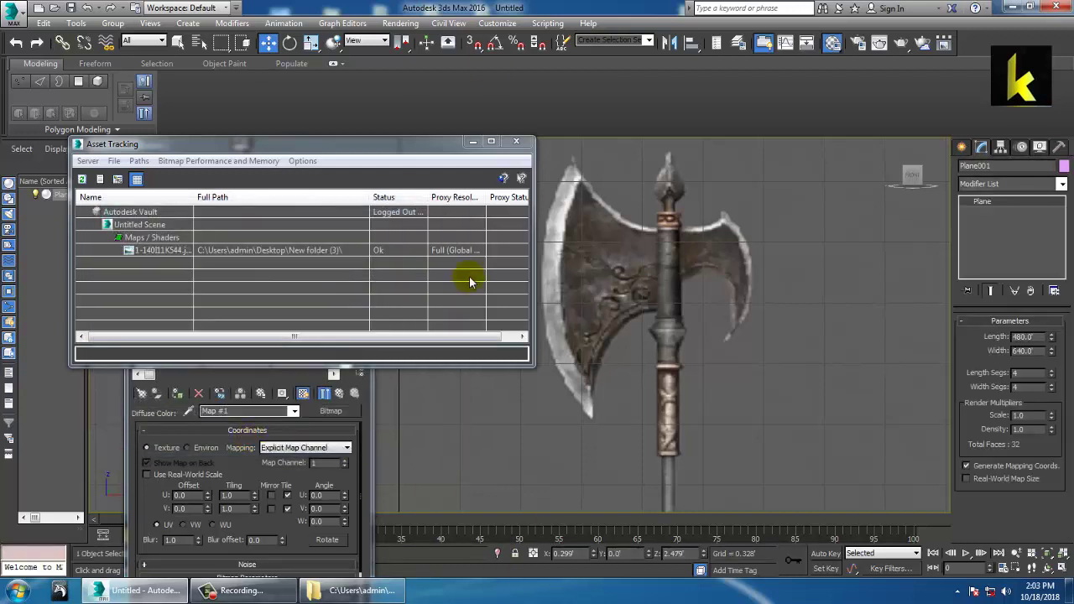
left_click(521, 141)
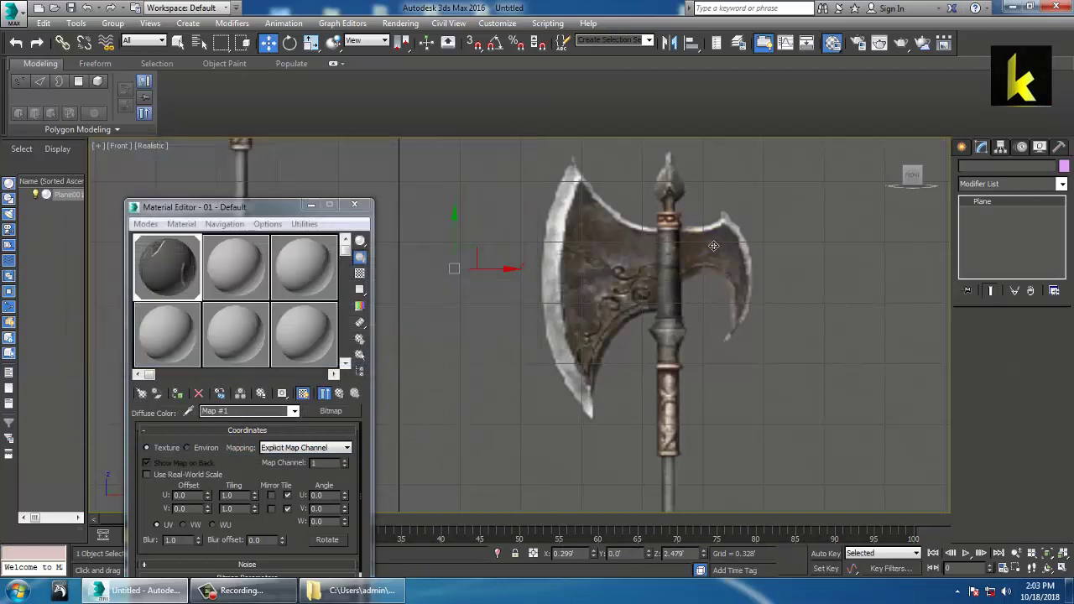
- Lock the reference plane's movement along the X, Y and Z axes
left_click(1002, 147)
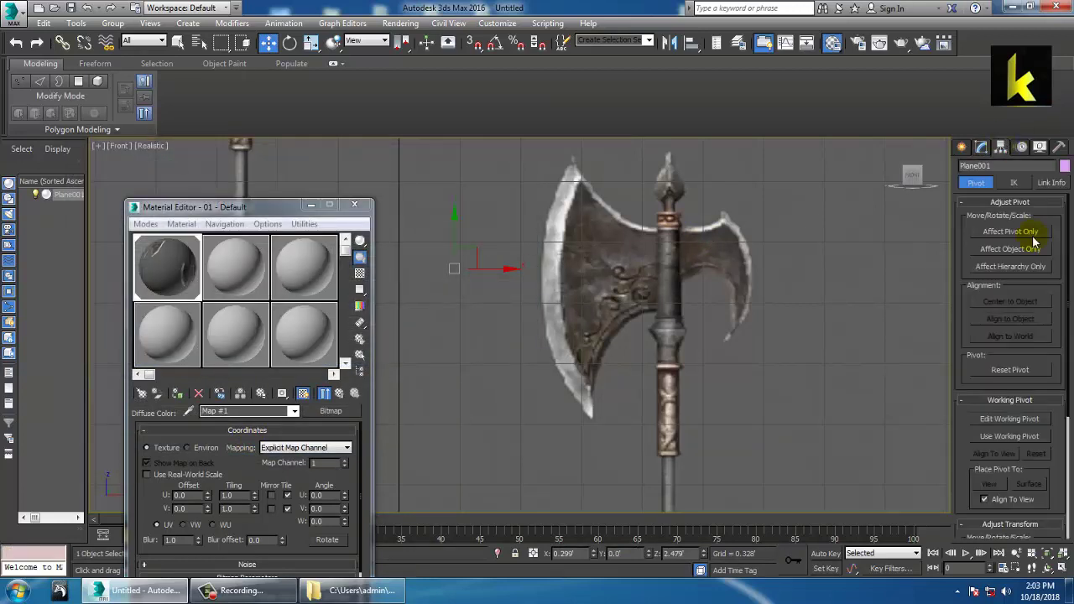
left_click(1052, 183)
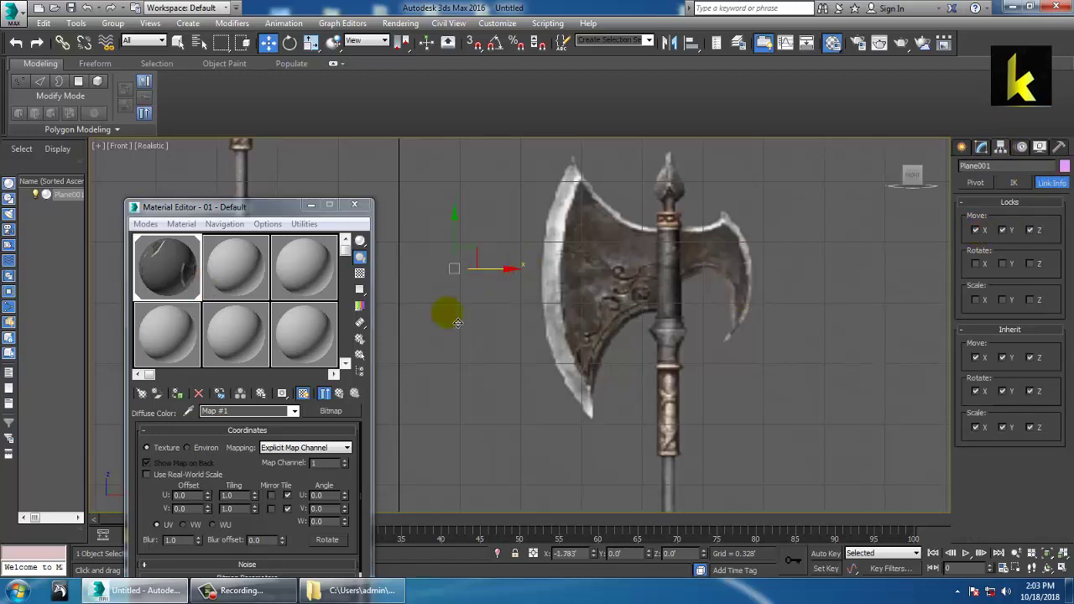
scroll(467, 303, "down", 4)
scroll(625, 289, "up", 2)
middle_click_drag(622, 288, 664, 312)
scroll(672, 311, "up", 3)
scroll(678, 288, "down", 2)
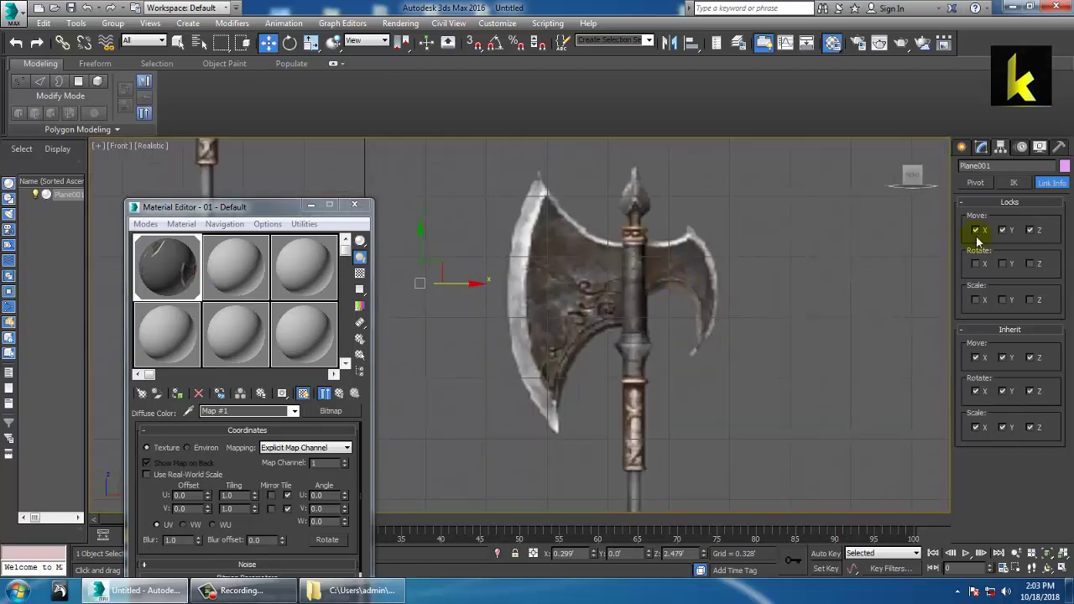
- Create a box over the middle of the axe blade, beside the handle, in the front view
left_click(961, 147)
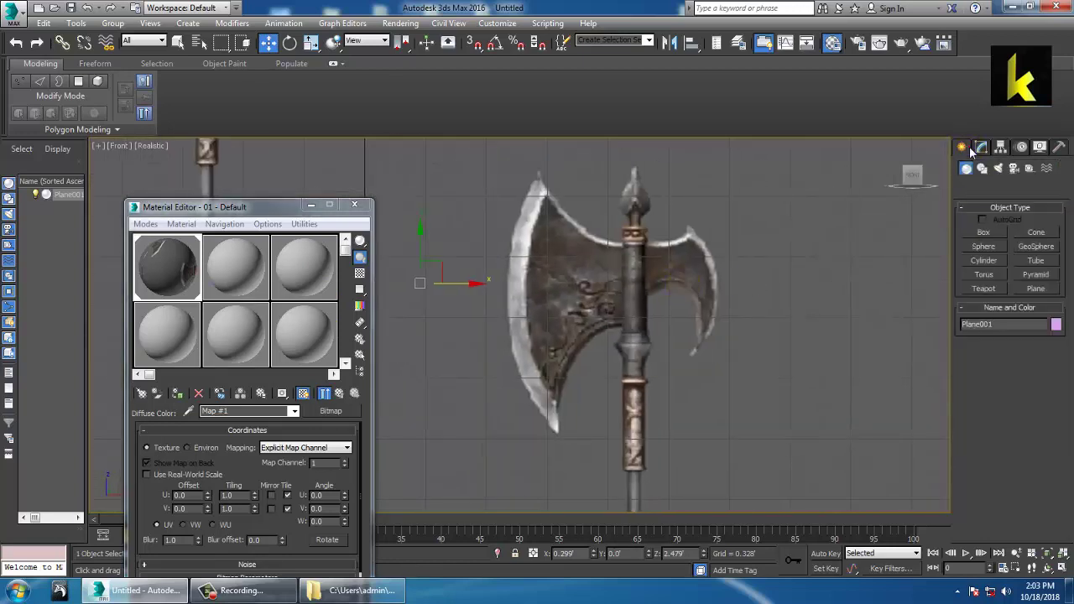
left_click(986, 232)
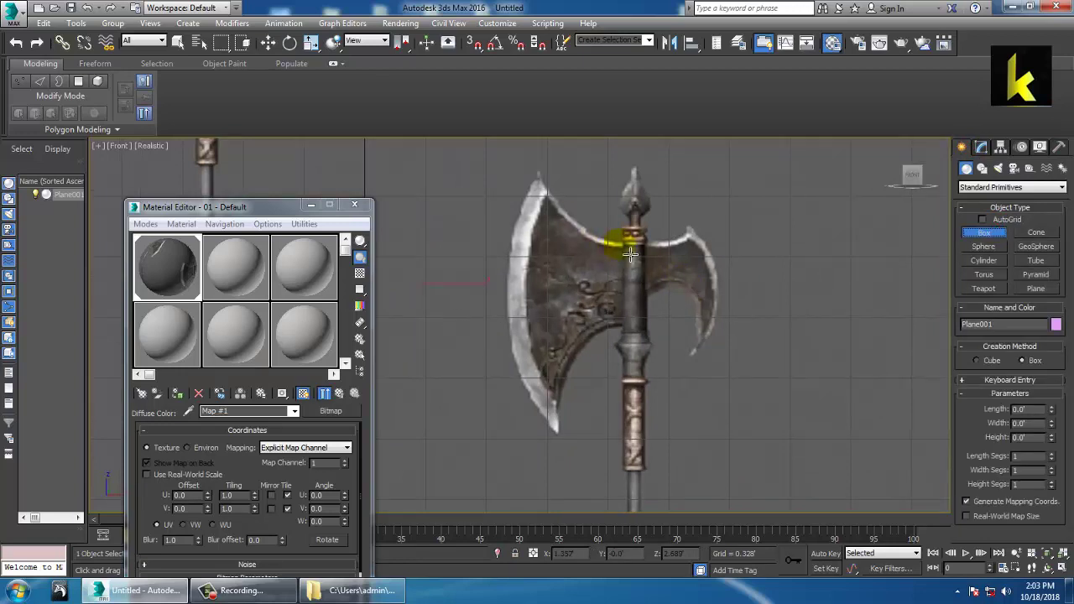
left_click_drag(622, 244, 569, 346)
left_click(572, 339)
key("w")
key("alt+w")
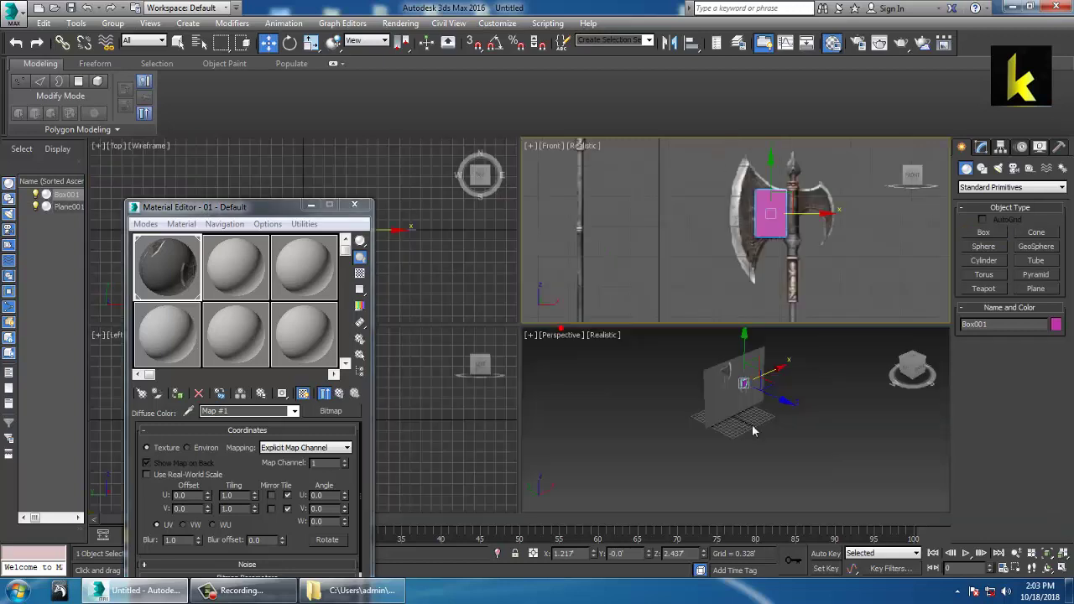
- Move the box along Y to about -0.379' so it stands in front of the reference plane
middle_click(755, 430)
key("z")
key("alt+w")
middle_click_drag(610, 352, 737, 437, "alt")
- Try to scale the box's thickness along the Y axis
key("r")
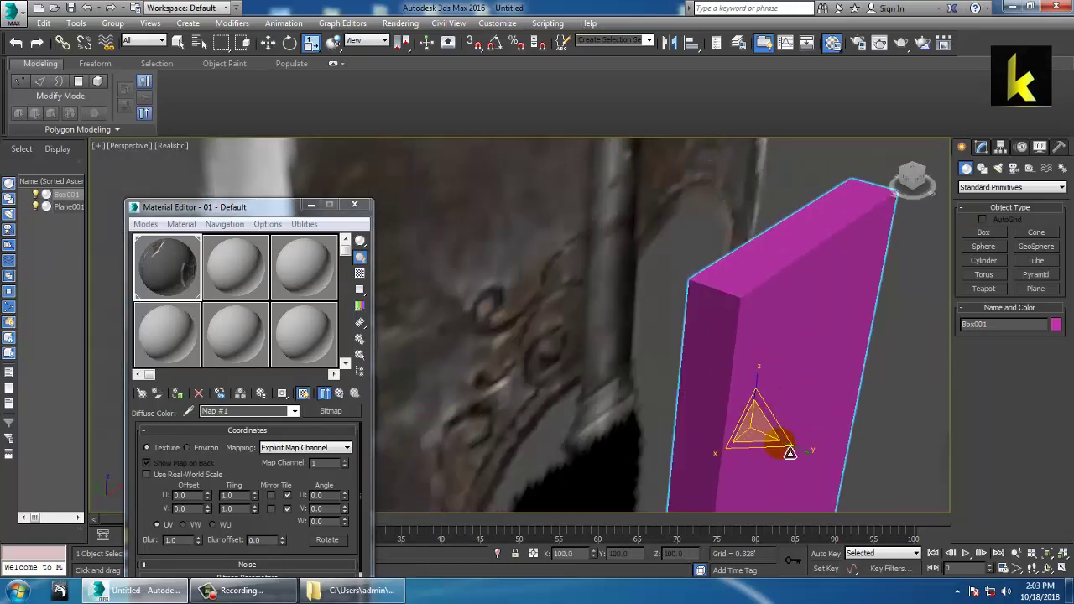
left_click_drag(794, 458, 766, 446)
key("ctrl+z")
key("w")
- Make the box see-through and switch the full-size front view from Realistic to Shaded display
key("alt+w")
middle_click_drag(735, 225, 731, 240)
key("alt+w")
scroll(688, 235, "up", 8)
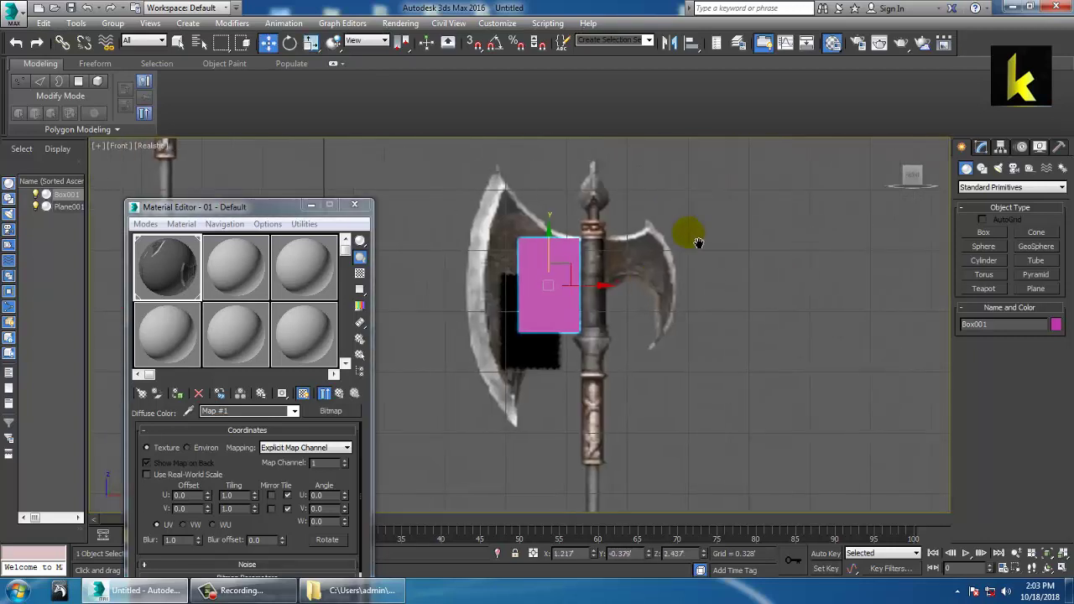
middle_click_drag(657, 242, 664, 264)
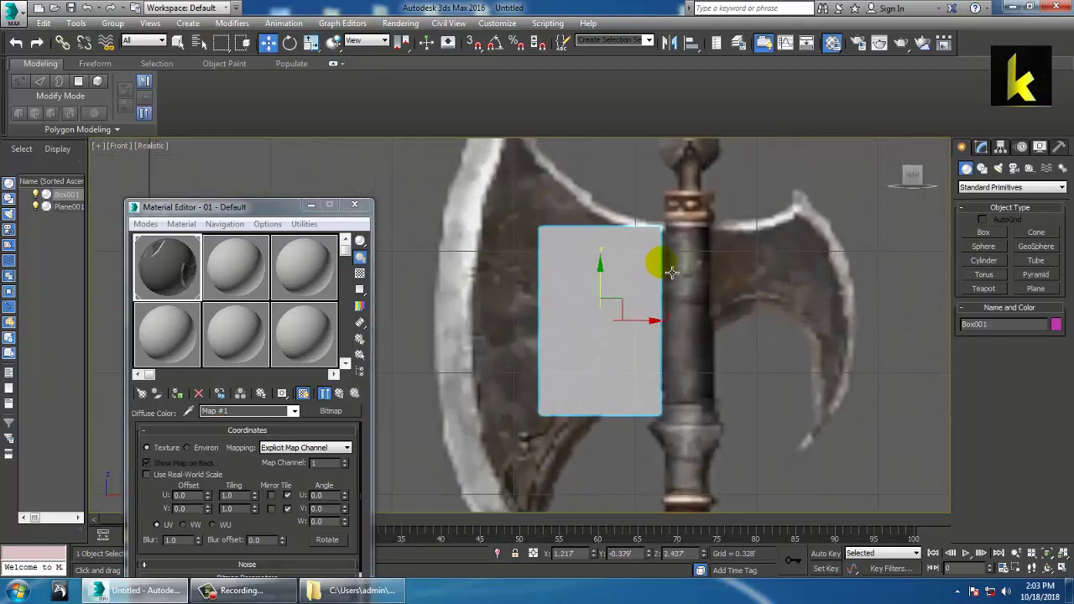
middle_click_drag(668, 305, 651, 294)
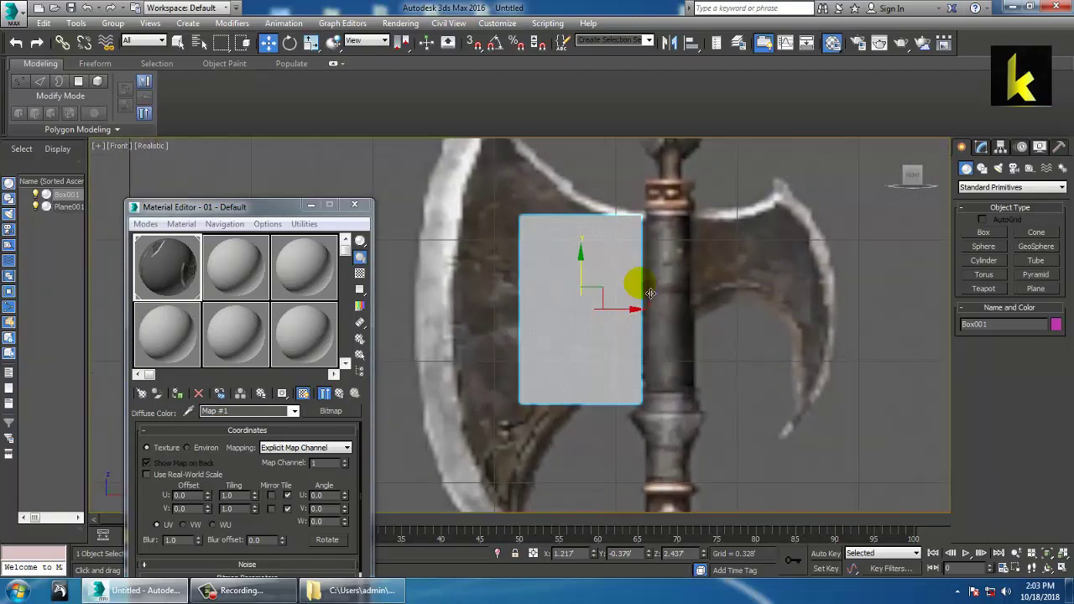
left_click(151, 145)
left_click(179, 184)
- Raise the box to about 2.47' in Z and convert it to an Editable Poly
left_click(585, 355)
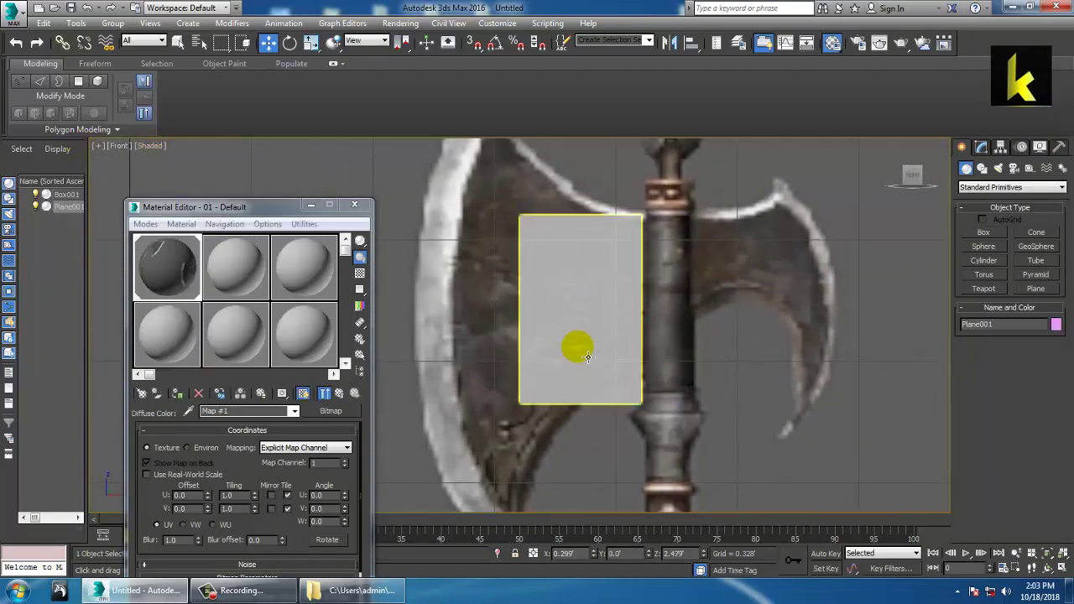
left_click(592, 304)
left_click_drag(589, 258, 579, 247)
right_click(578, 242)
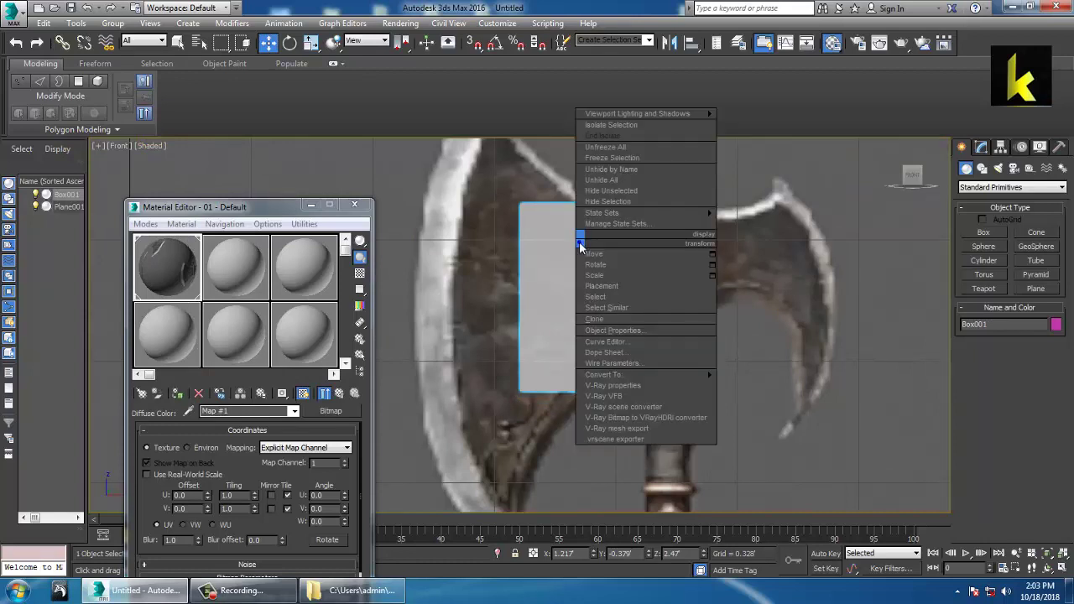
mouse_move(654, 380)
left_click(759, 386)
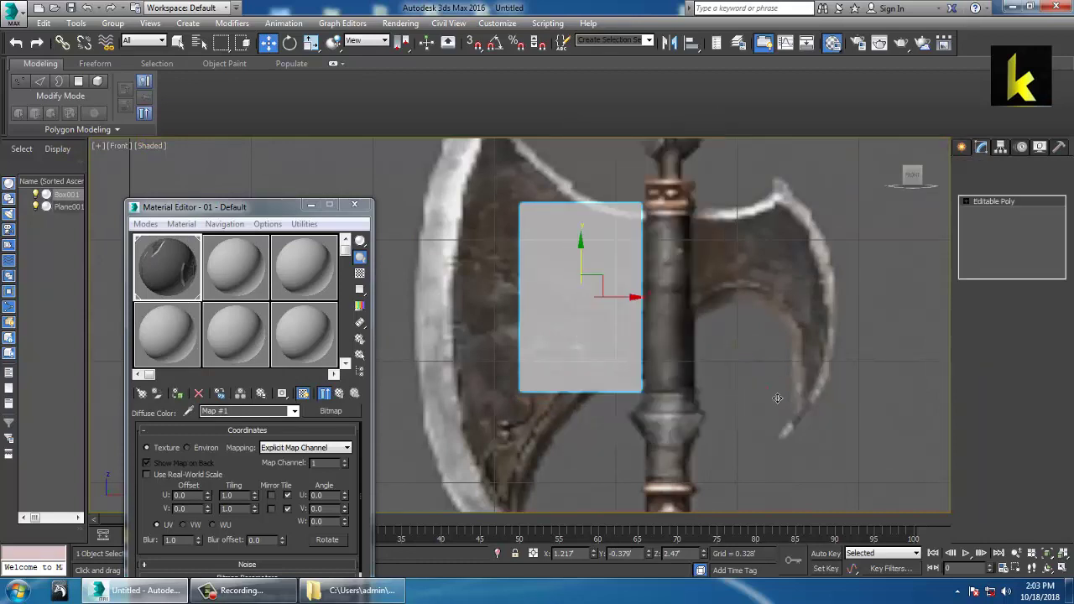
- Fit the box's handle-side vertices to the blade root and move its outer vertices to the cutting edge at X about 0.777'
left_click(621, 425)
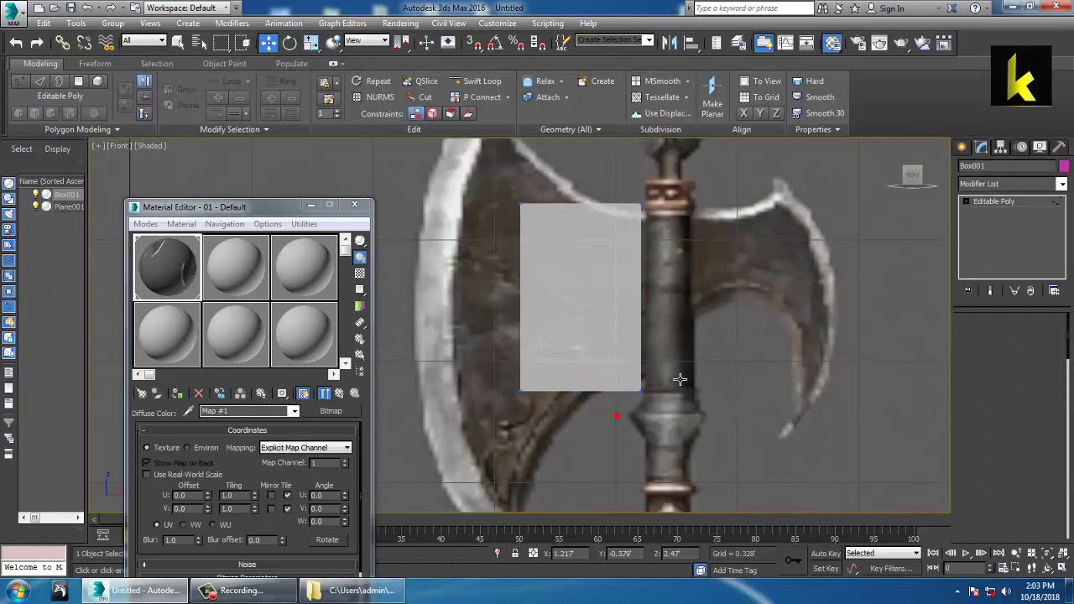
left_click_drag(617, 416, 665, 354)
middle_click_drag(634, 190, 633, 249)
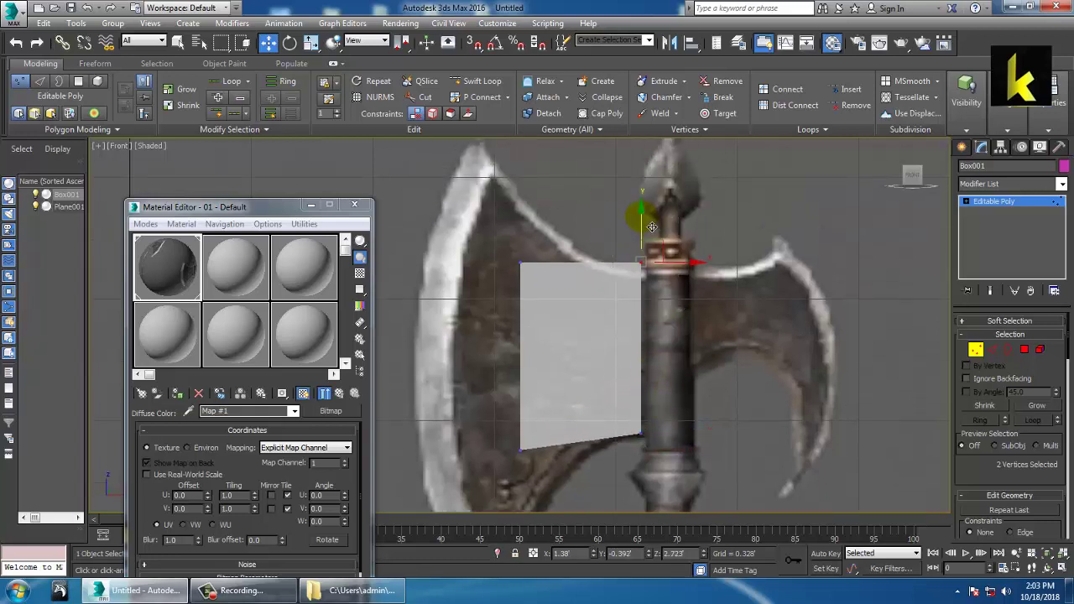
mouse_move(652, 227)
left_mouse_down()
mouse_move(663, 253)
mouse_move(663, 242)
left_mouse_up()
middle_click_drag(665, 294, 605, 261)
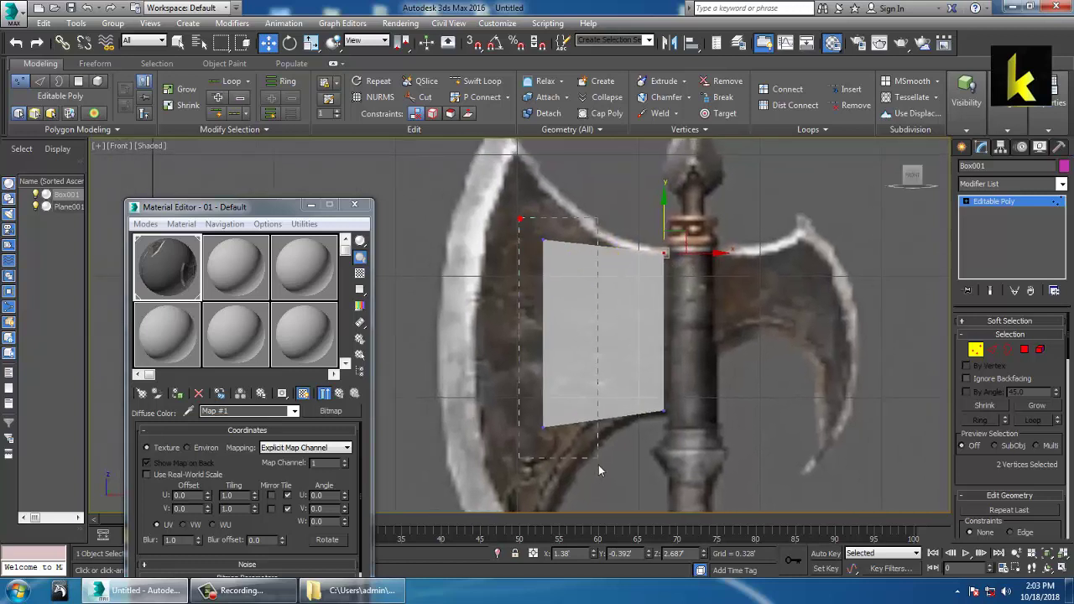
left_click_drag(598, 465, 598, 464)
left_click_drag(595, 335, 500, 370)
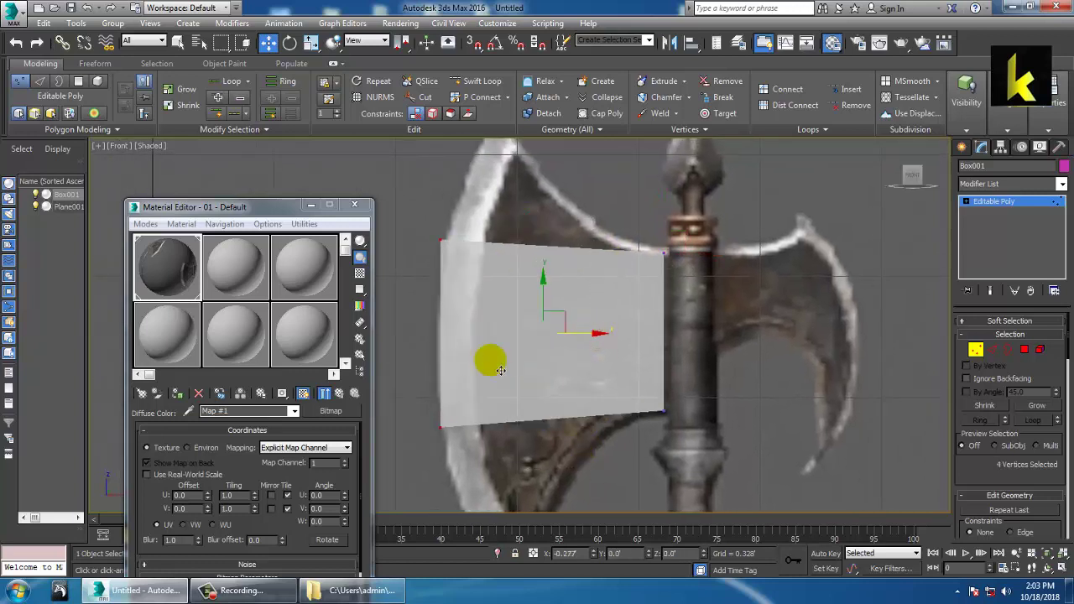
- Add three vertical edge loops across the blade box with Swift Loop
scroll(590, 305, "down", 3)
scroll(611, 300, "up", 1)
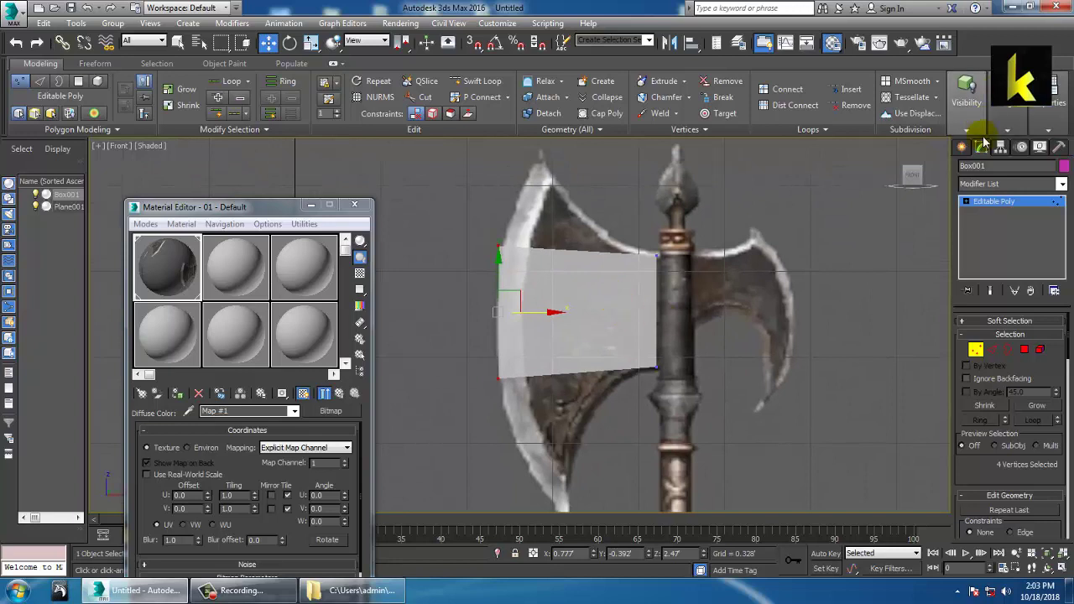
left_click(477, 80)
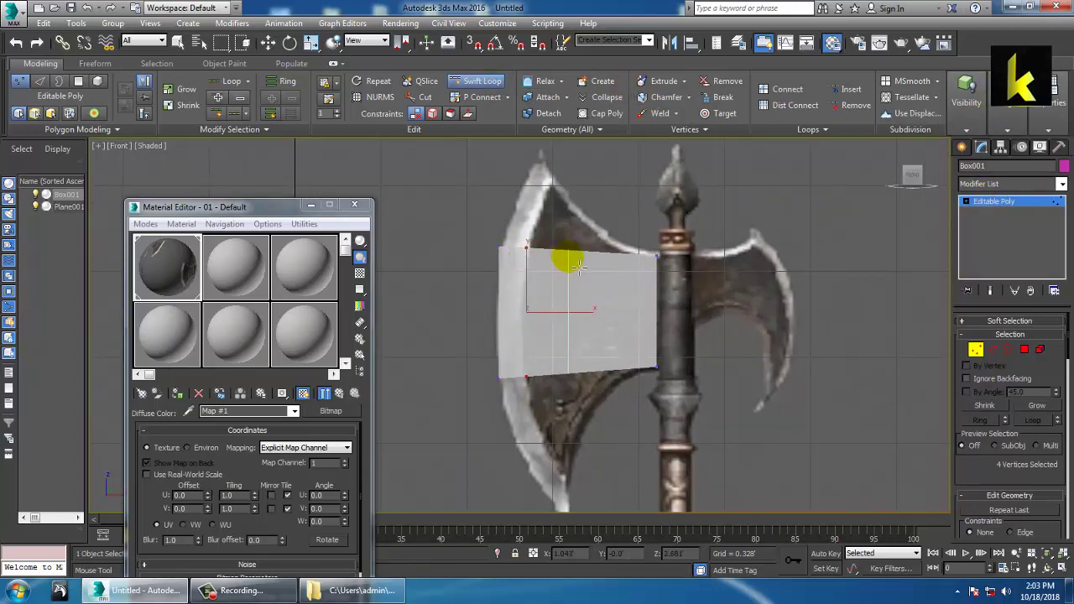
right_click(622, 272)
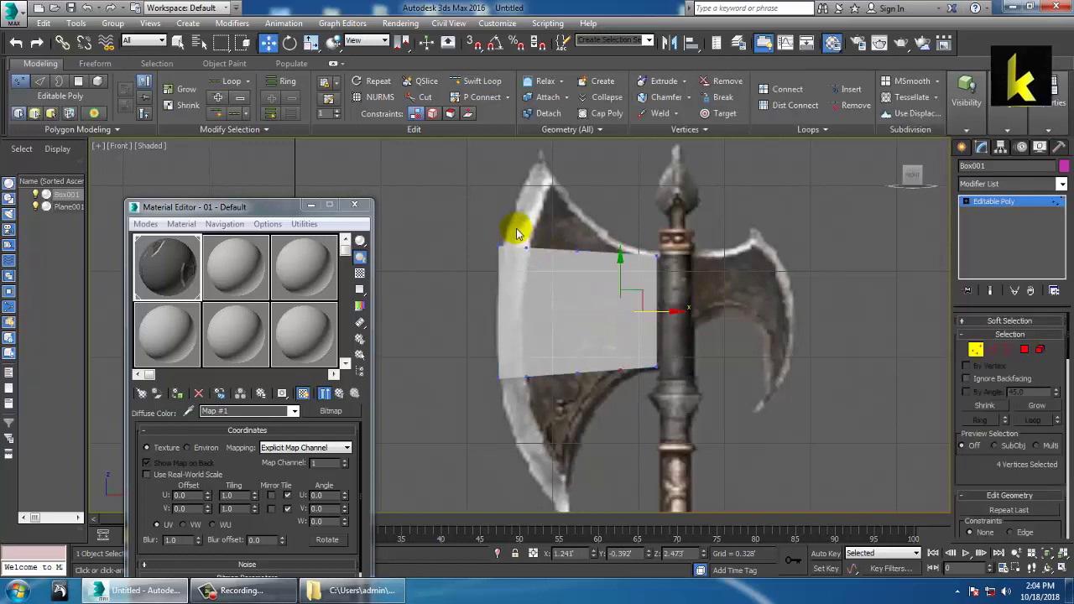
- Move the loops' upper vertices onto the blade's upper tip and along its concave top edge
left_click_drag(550, 239, 554, 163)
left_click_drag(585, 229, 610, 204)
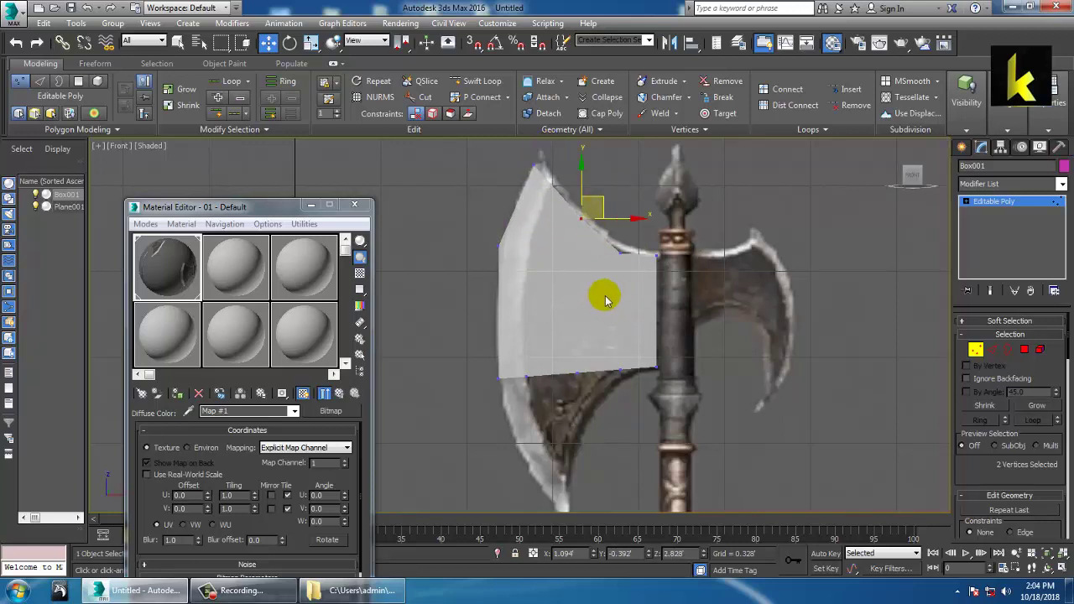
left_click_drag(610, 292, 638, 240)
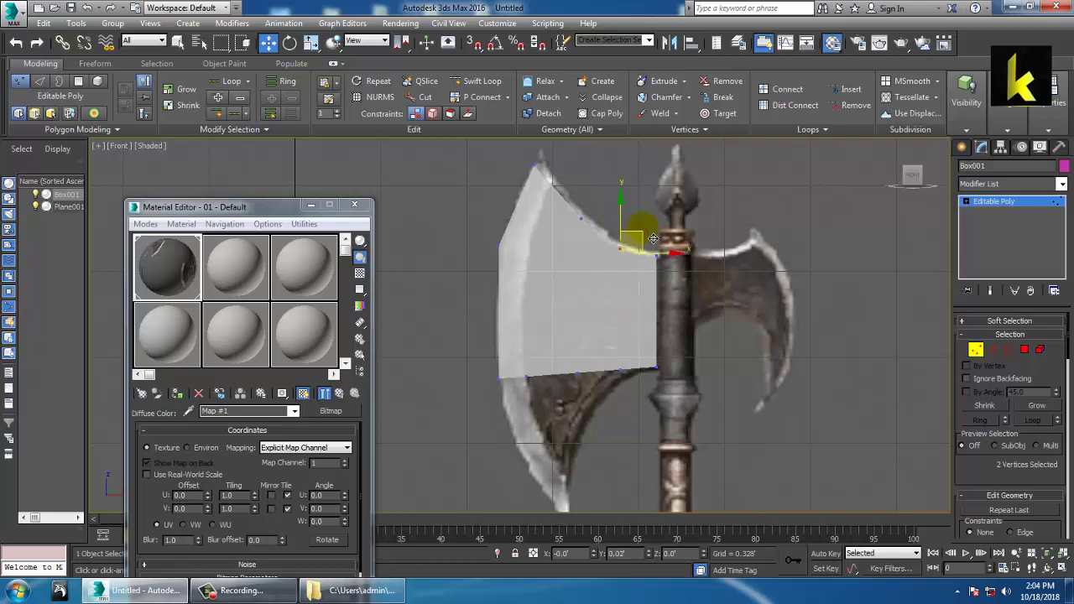
- Move the first loop's lower vertices to the blade's bottom tip and lower the outer corner vertices to about 2.134' in Z
middle_click_drag(595, 280, 576, 192)
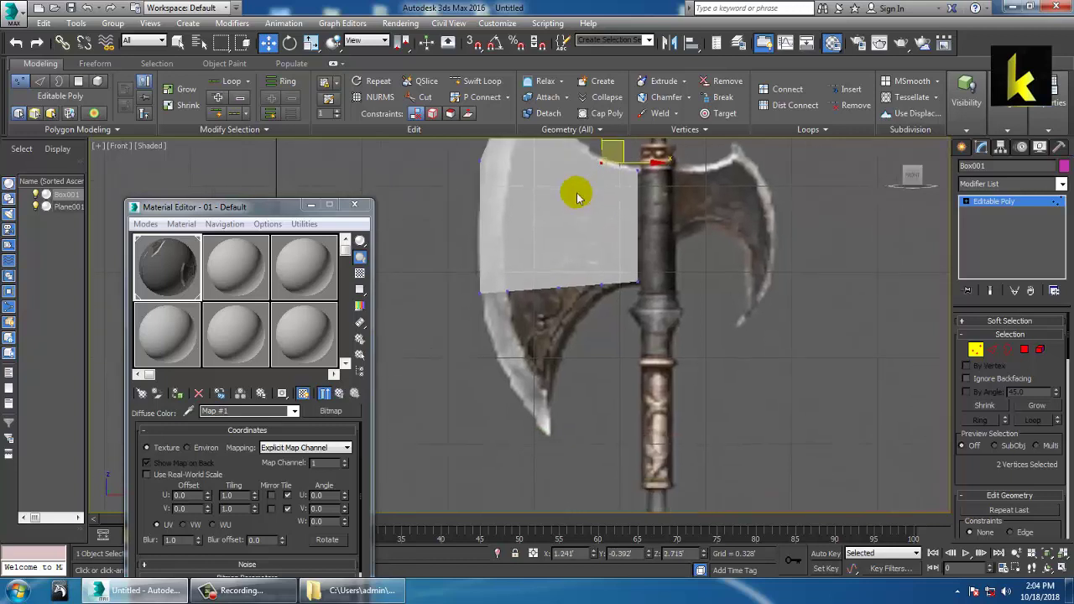
left_click(508, 289)
left_click_drag(513, 284, 569, 418)
left_click_drag(449, 267, 495, 329)
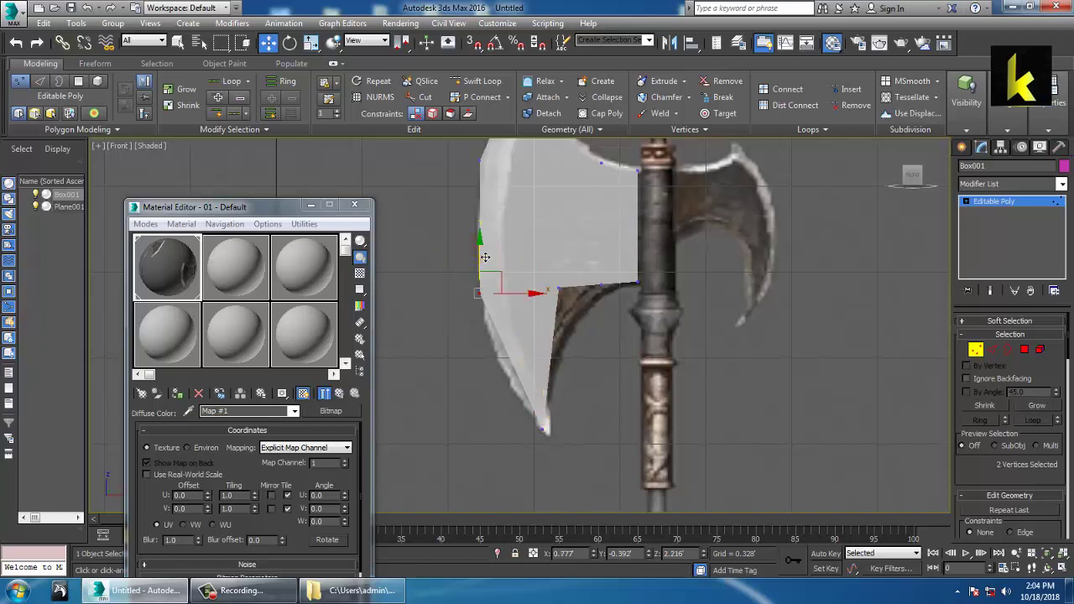
left_click_drag(485, 257, 501, 370)
left_click(485, 280)
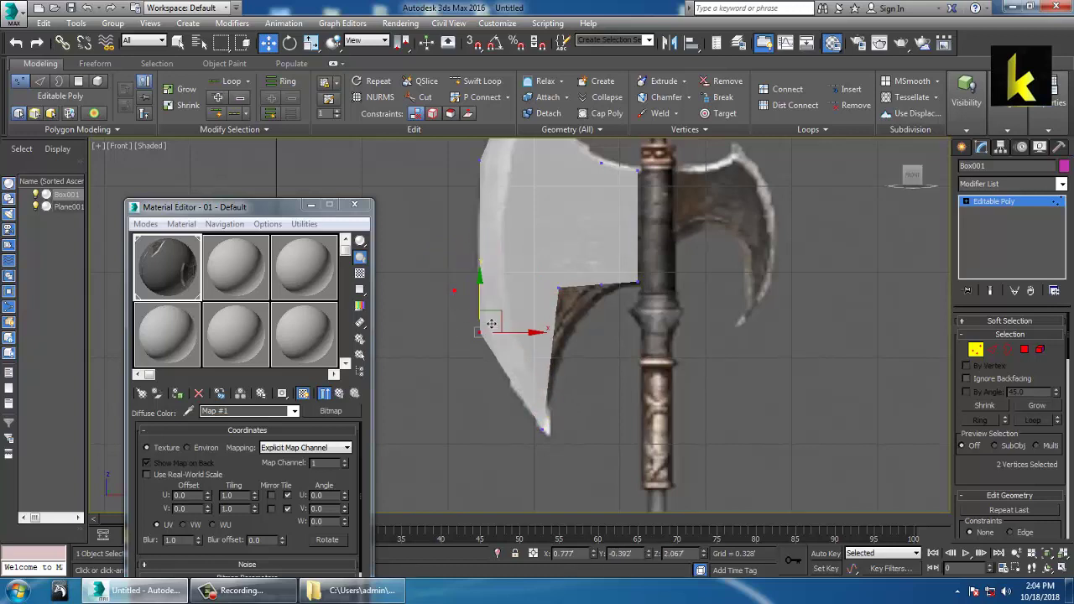
mouse_move(503, 323)
left_mouse_down()
mouse_move(514, 285)
mouse_move(501, 305)
left_mouse_up()
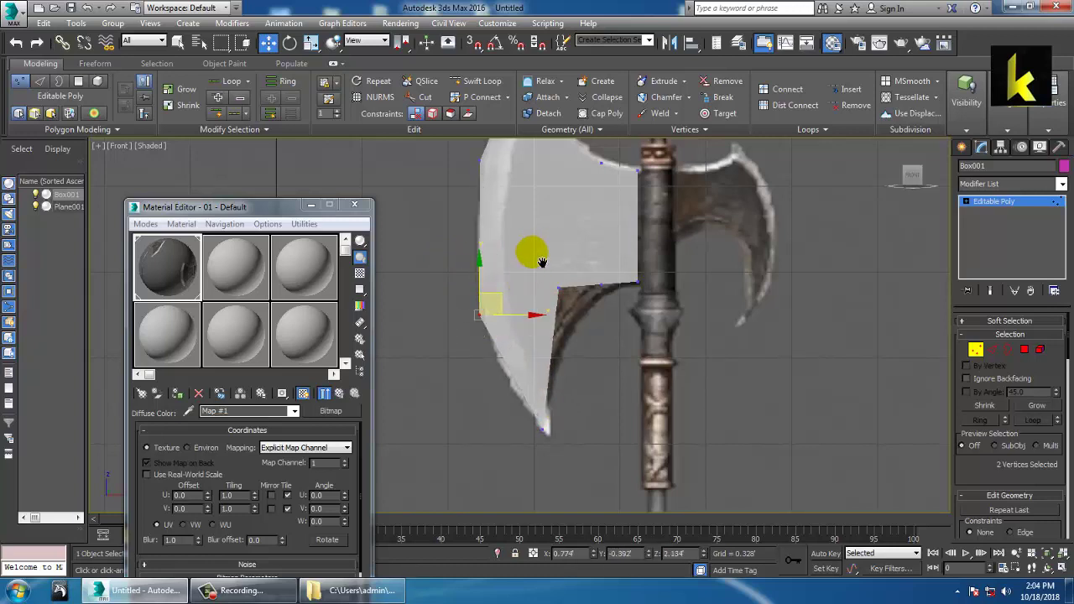
- Move the two remaining loops' lower vertices onto the blade's curved underside
middle_click_drag(542, 261, 520, 284)
left_click_drag(522, 278, 542, 347)
left_click_drag(557, 292, 612, 306)
middle_click_drag(635, 241, 626, 297)
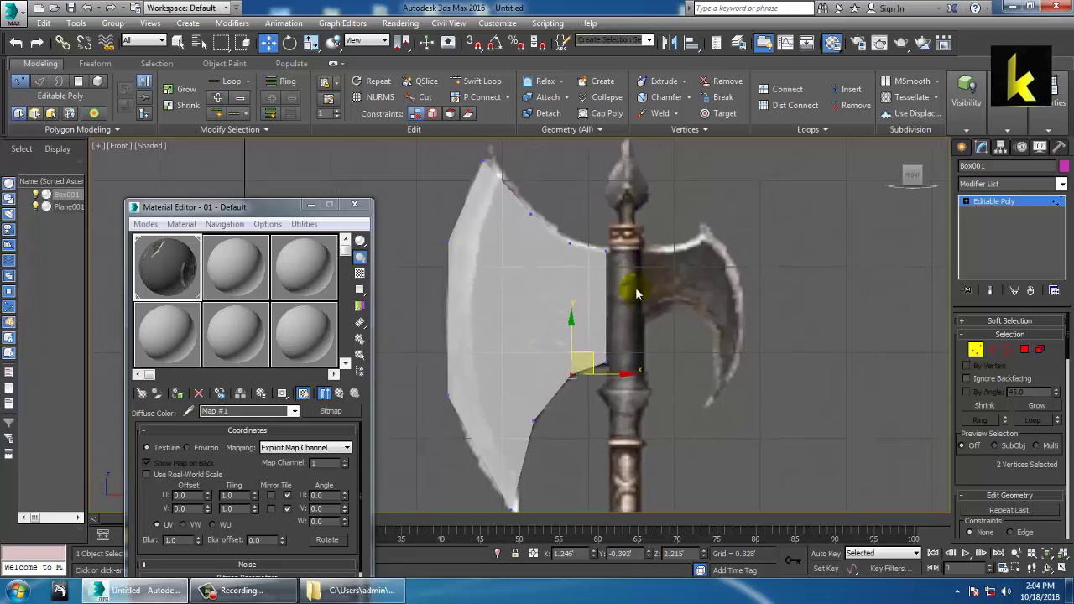
- Display edged faces on the blade mesh in the front view
scroll(636, 296, "down", 2)
middle_click_drag(581, 257, 594, 256)
scroll(599, 294, "up", 2)
mouse_move(601, 304)
middle_mouse_down()
mouse_move(582, 318)
mouse_move(556, 202)
middle_mouse_up()
key("F4")
middle_click_drag(562, 306, 563, 341)
middle_click_drag(545, 240, 552, 309)
- Display edged faces in the perspective view, examine the blade mesh at an angle, deselect its vertices and return to four views
scroll(549, 300, "down", 2)
key("alt+w")
scroll(685, 374, "down", 3)
key("alt+w")
scroll(706, 374, "down", 4)
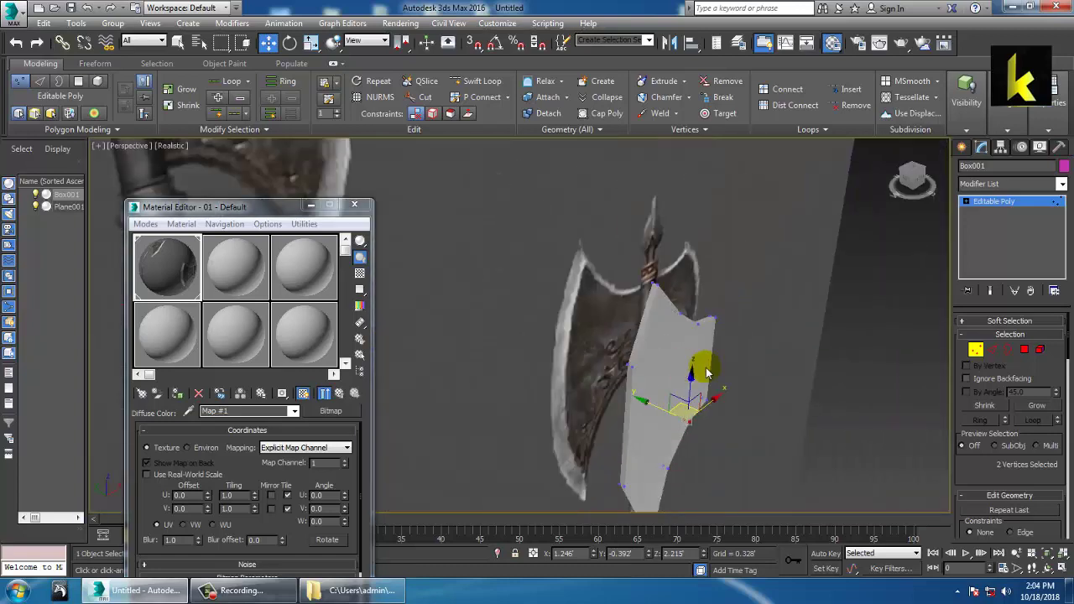
middle_click_drag(707, 373, 680, 363, "alt")
left_click(680, 361)
key("alt+w")
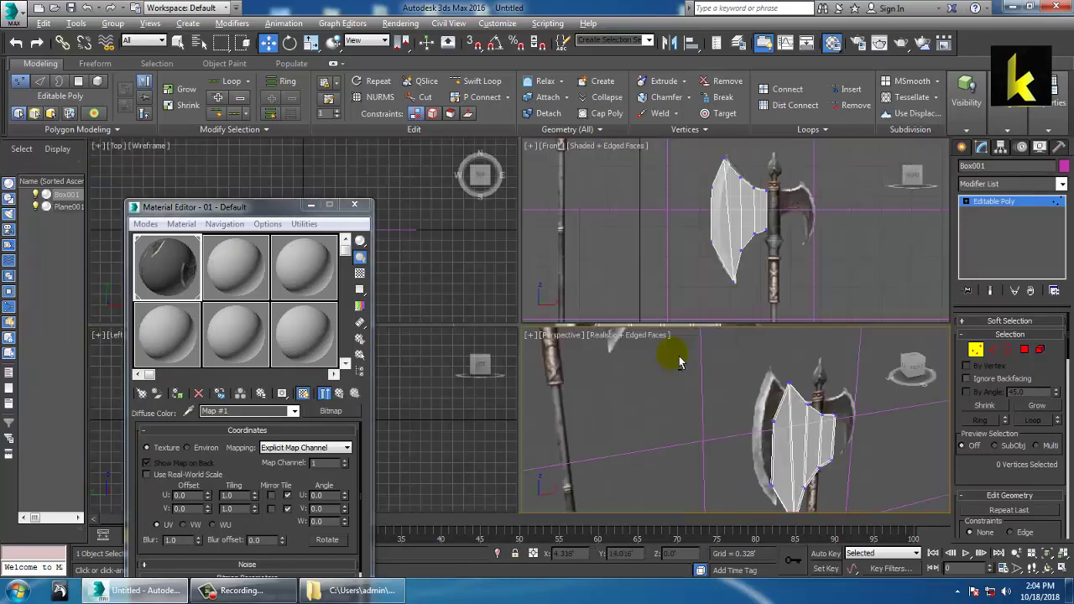
- Insert an edge loop with Swift Loop between the blade's outer edge and its tip-to-tip loop
middle_click_drag(710, 263, 655, 252)
key("alt+w")
middle_click_drag(483, 290, 574, 304)
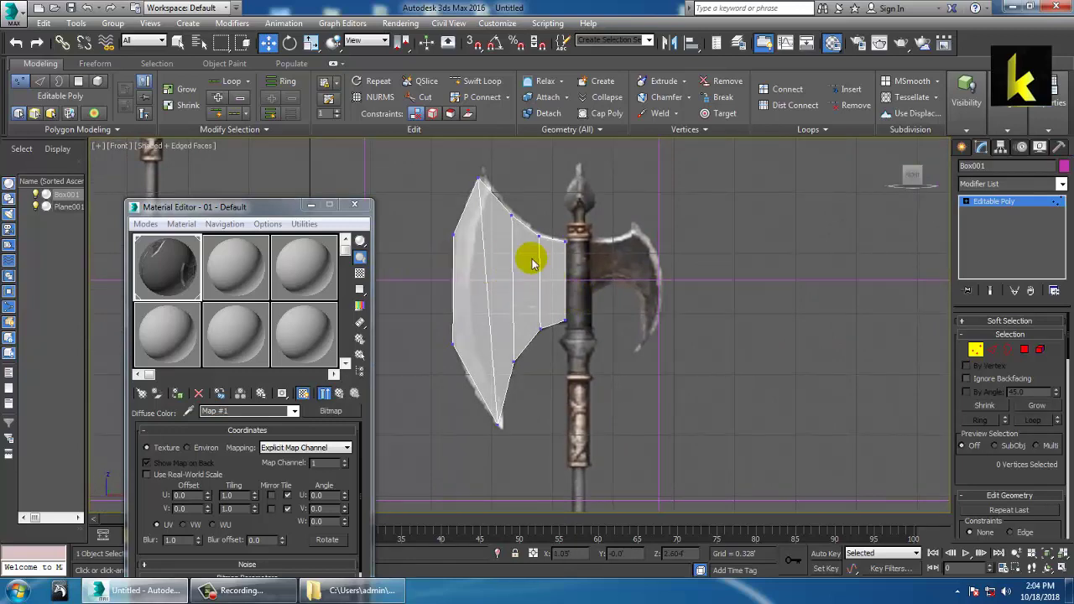
scroll(559, 295, "down", 2)
scroll(568, 314, "up", 4)
middle_click_drag(578, 321, 613, 300)
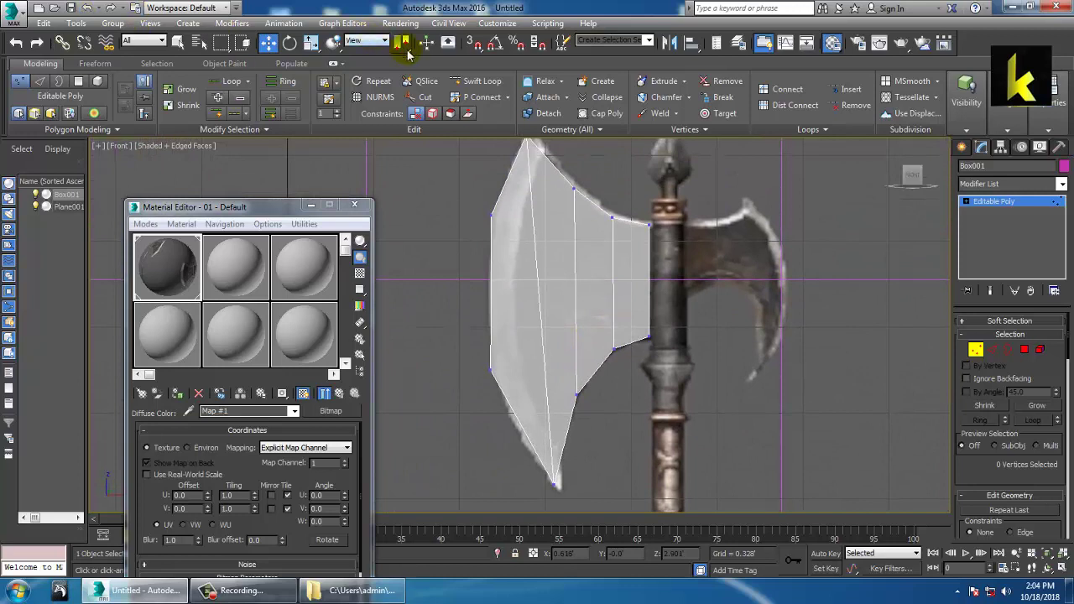
left_click(473, 82)
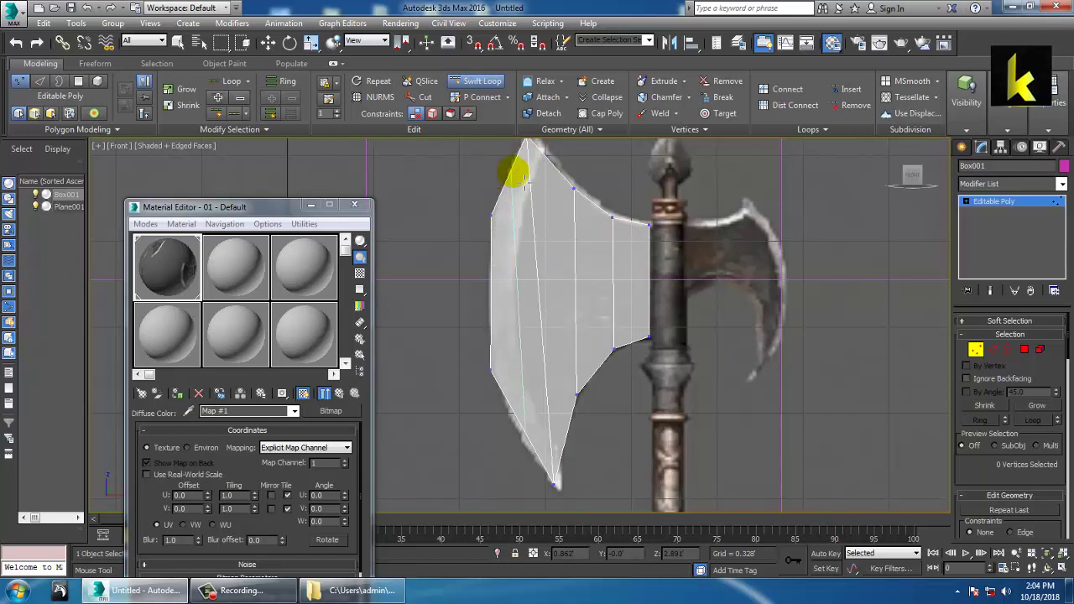
left_click(515, 173)
right_click(517, 177)
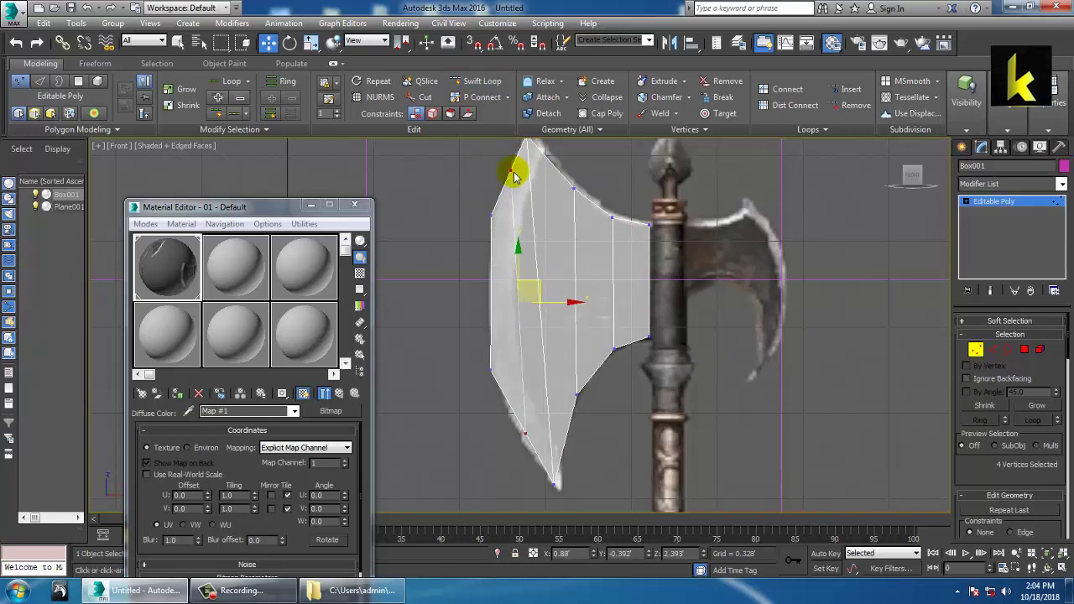
- Move the new loop's lower vertices onto the blade's lower outer curve, at about X 0.873', Z 1.919'
left_click(525, 432)
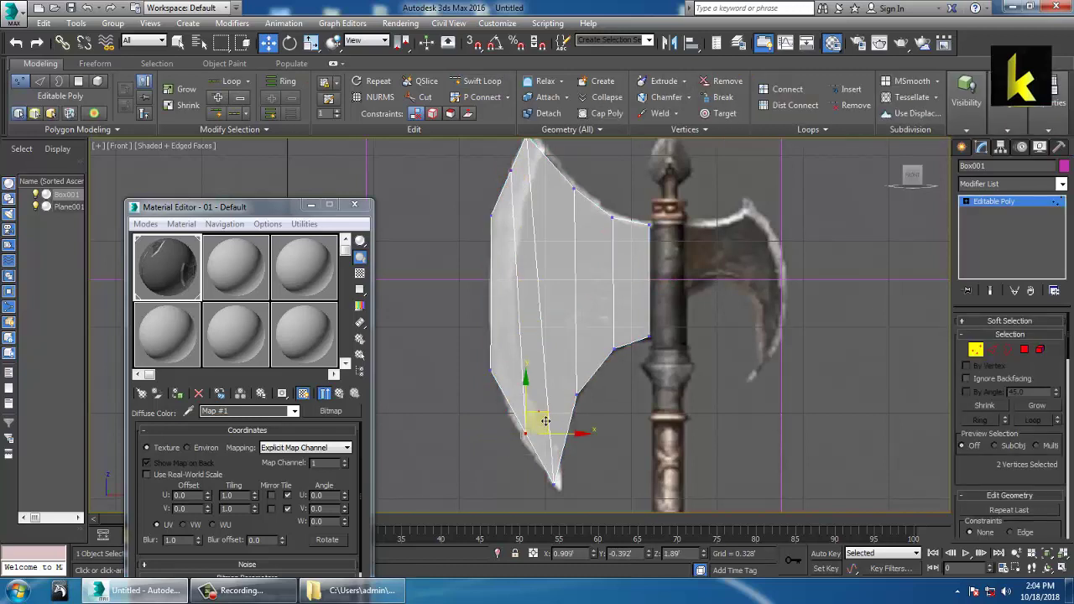
left_click_drag(545, 422, 537, 413)
middle_click_drag(558, 279, 555, 327)
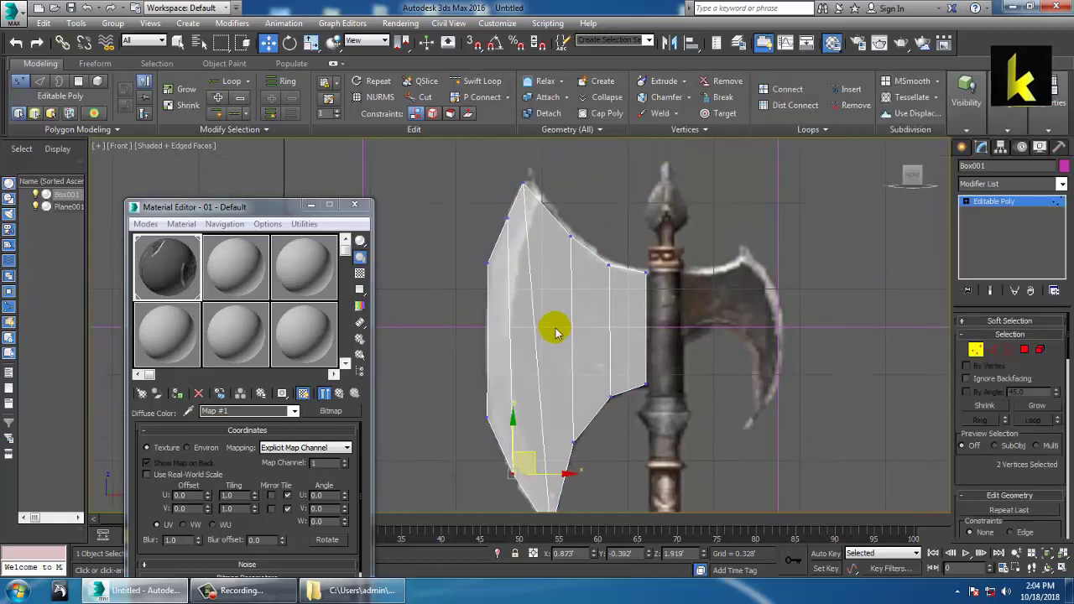
- Raise the new loop's upper vertices onto the outline and move the upper tip vertices to about X 0.95', Z 3.038'
scroll(555, 331, "up", 3)
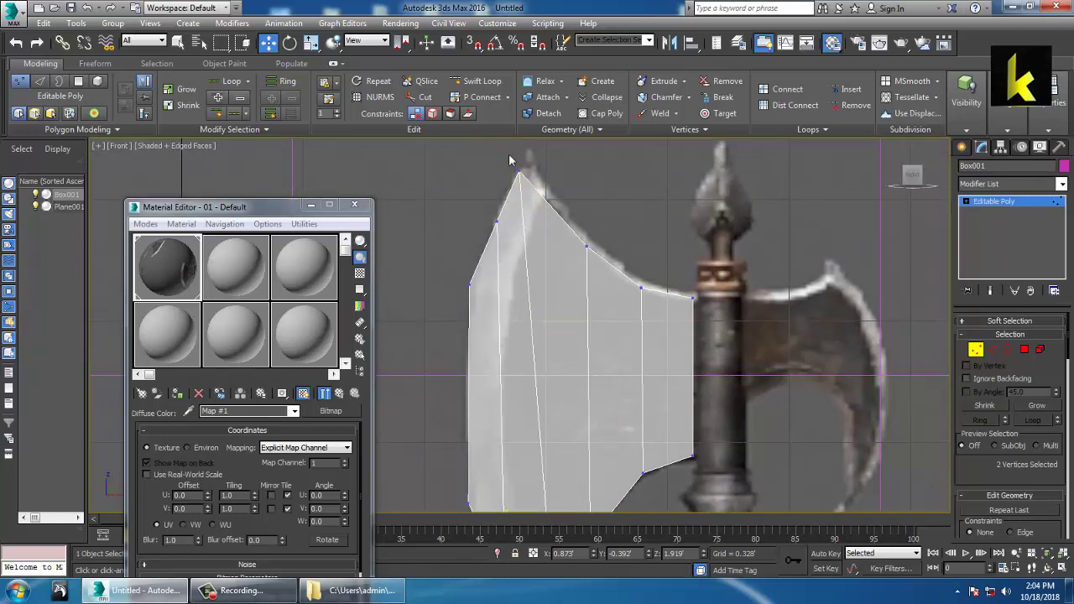
mouse_move(551, 172)
left_mouse_down()
mouse_move(579, 168)
mouse_move(568, 159)
mouse_move(572, 171)
left_mouse_up()
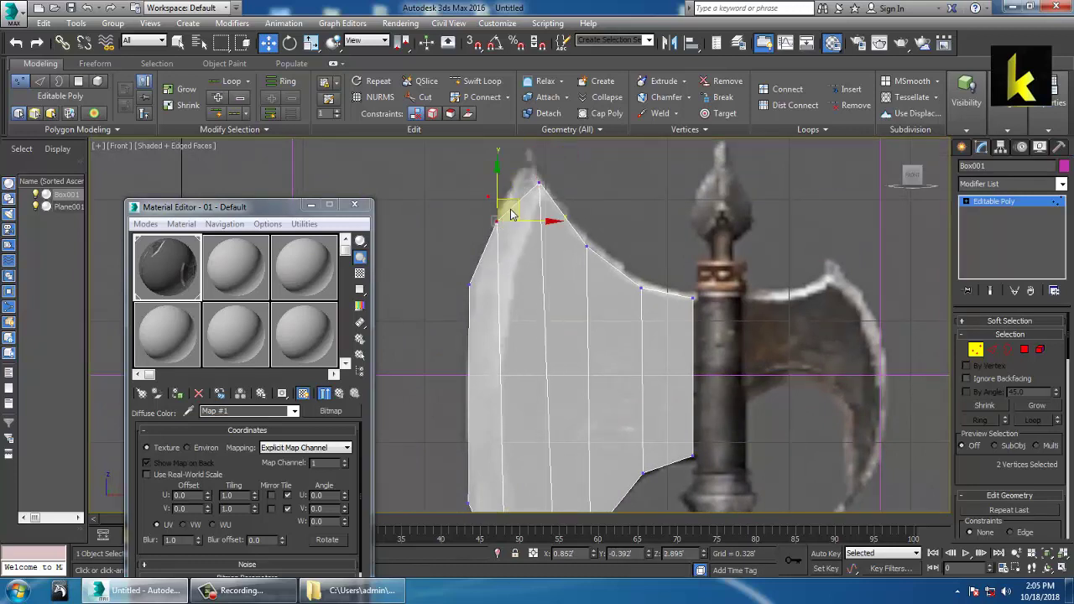
left_click_drag(511, 214, 538, 176)
middle_click_drag(542, 274, 534, 307)
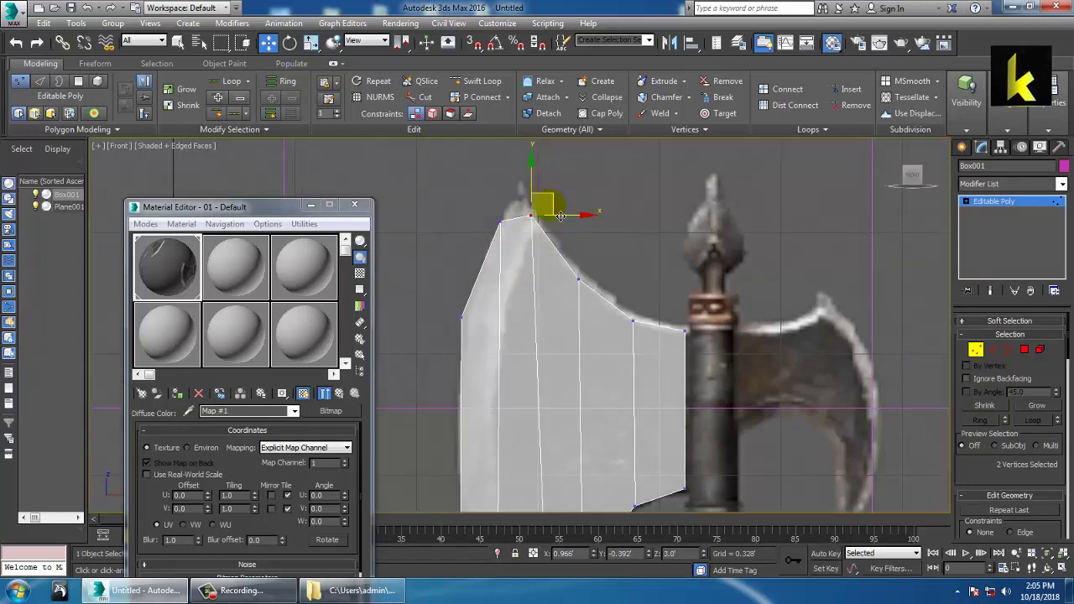
left_click_drag(549, 193, 543, 178)
middle_click_drag(544, 272, 533, 258)
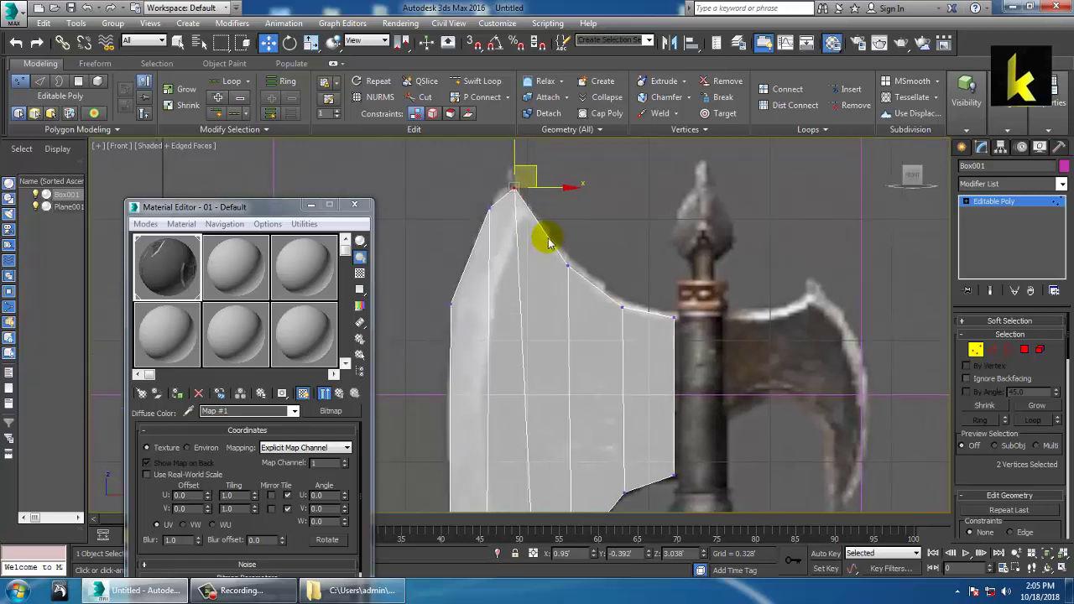
- Create a box about 0.272' long and 0.161' wide over the root of the smaller rear blade beside the handle
scroll(550, 244, "down", 3)
middle_click_drag(577, 331, 571, 284)
scroll(562, 279, "up", 2)
scroll(574, 285, "down", 2)
middle_click_drag(731, 322, 693, 317)
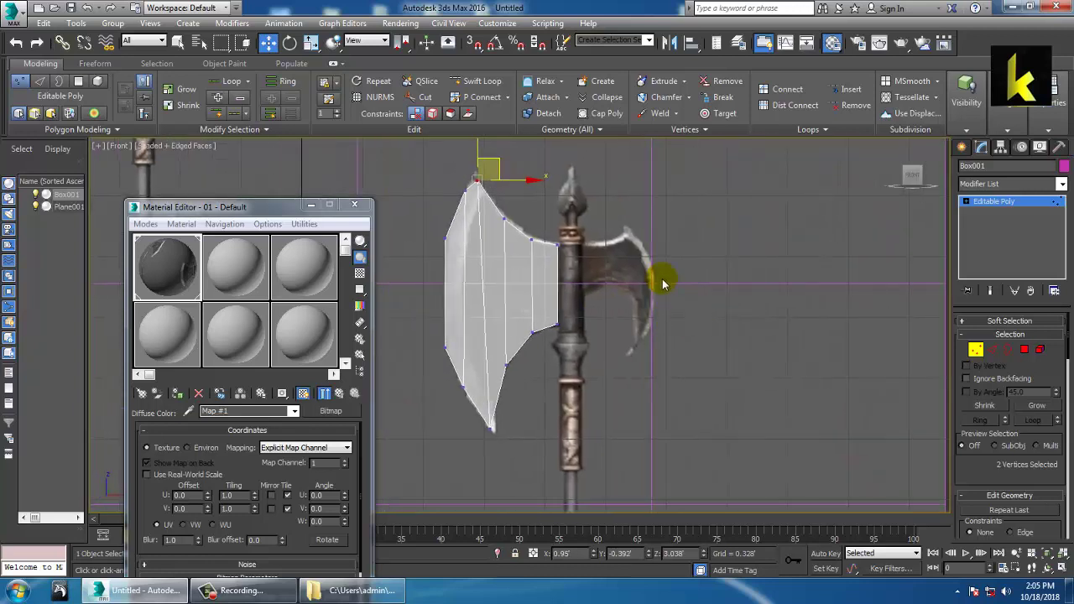
scroll(688, 292, "up", 4)
middle_click_drag(667, 283, 760, 288)
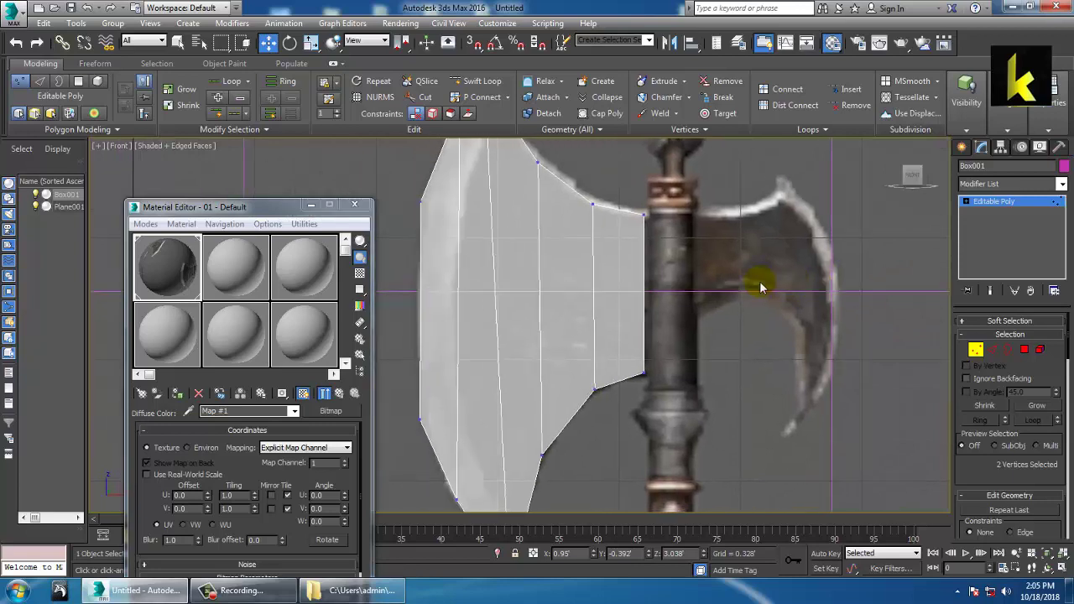
scroll(750, 271, "down", 4)
scroll(683, 250, "up", 4)
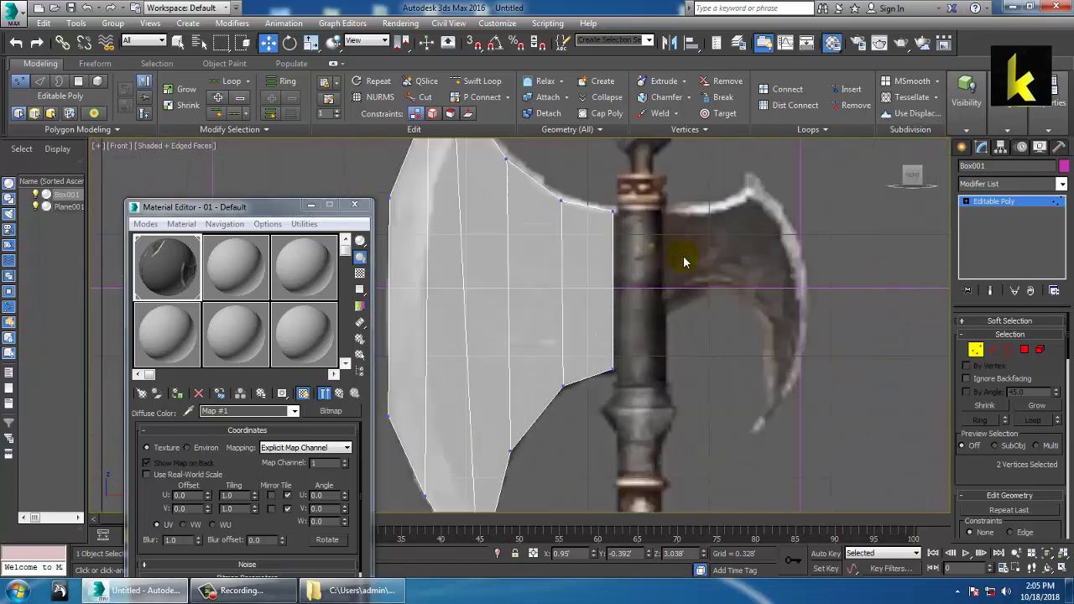
left_click(963, 148)
left_click(987, 233)
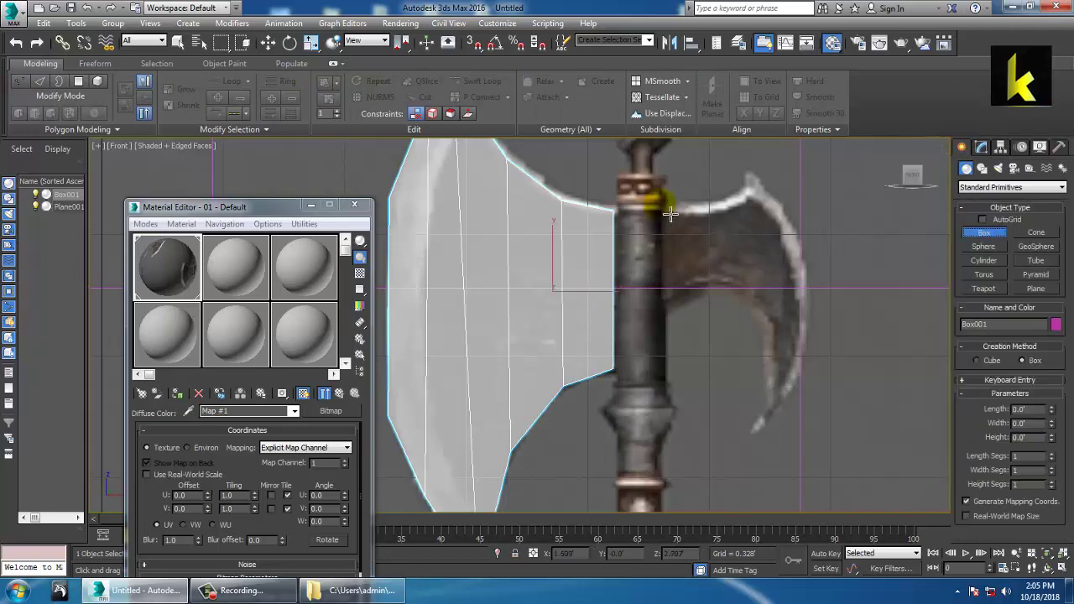
left_click_drag(662, 205, 720, 304)
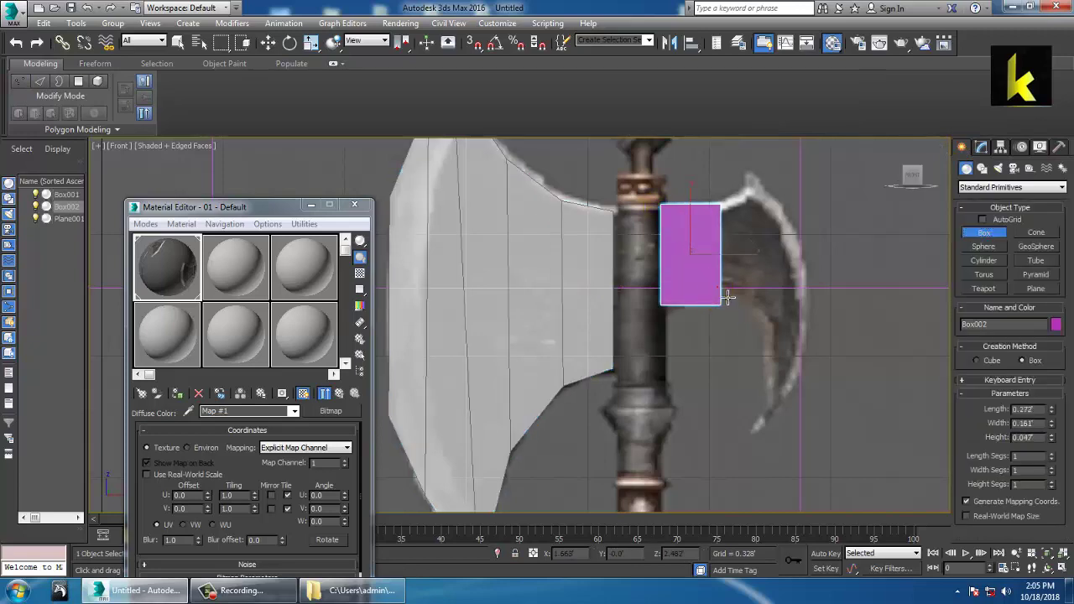
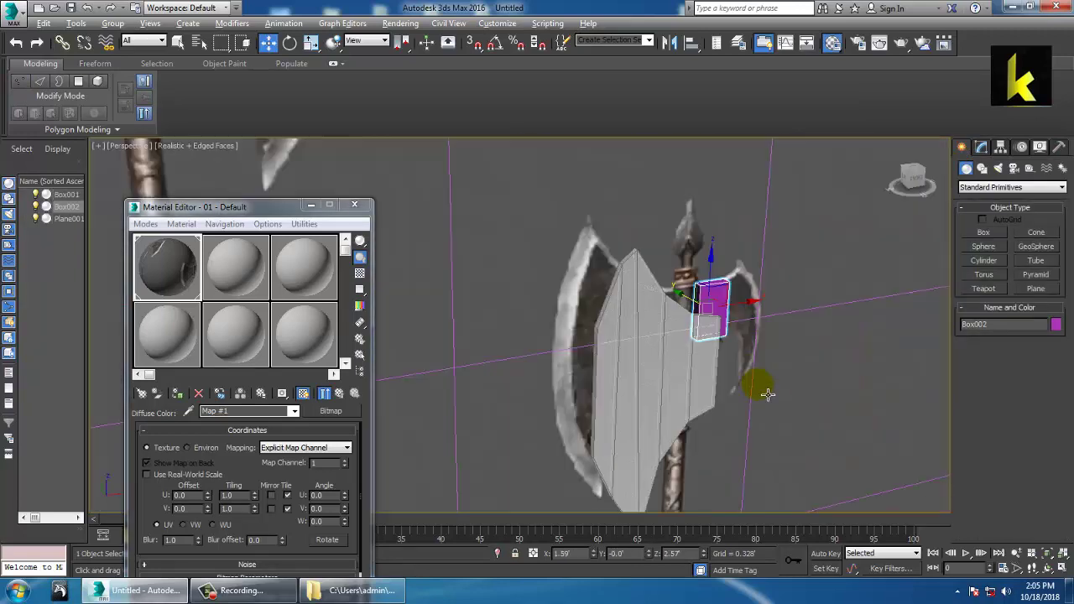
- Scale the new box thinner in depth in the perspective view
middle_click_drag(773, 391, 791, 376, "alt")
key("r")
left_click_drag(747, 366, 723, 338)
key("w")
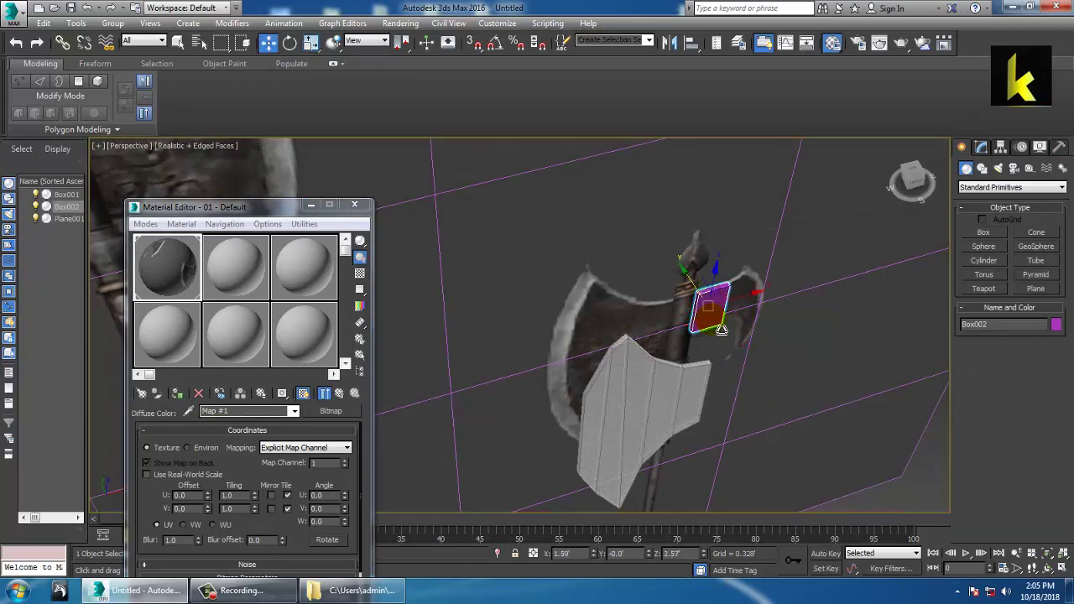
- Return to the enlarged front view and convert the rear-blade box to Editable Poly
key("alt+w")
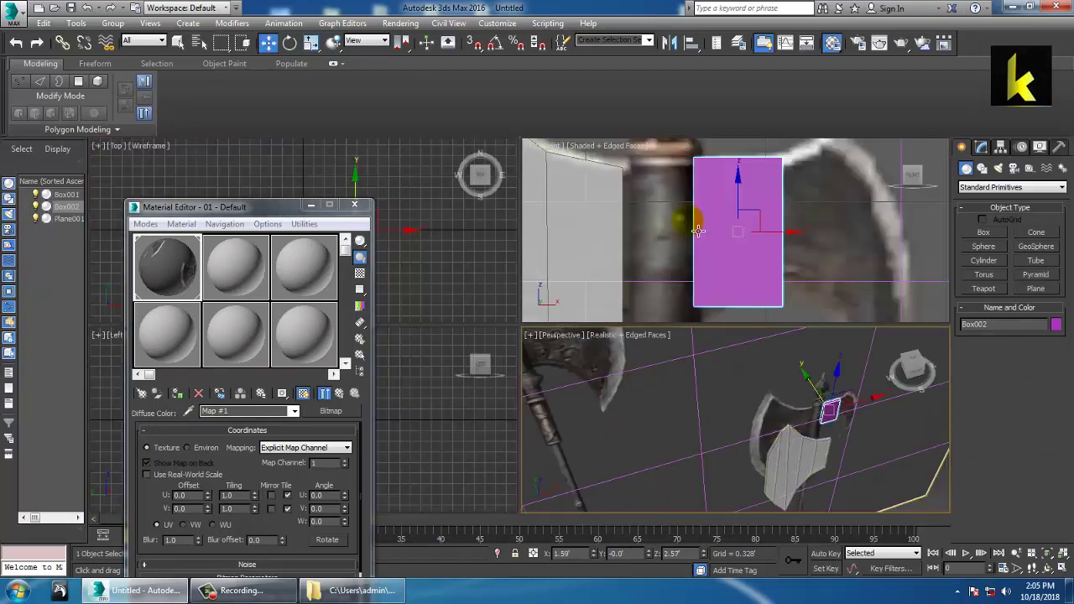
key("alt+w")
key("alt+w")
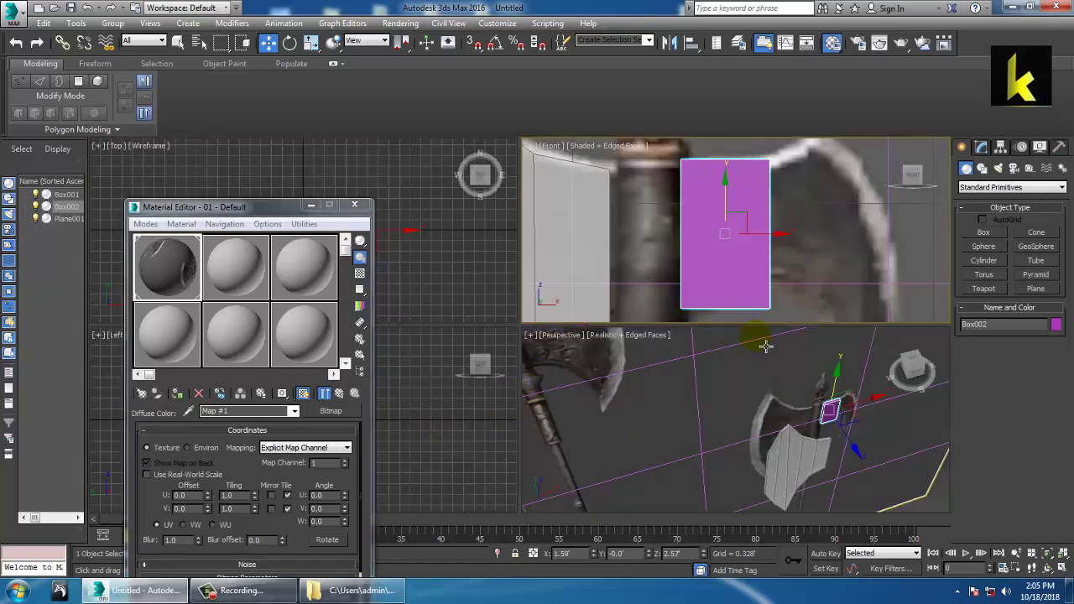
key("alt+w")
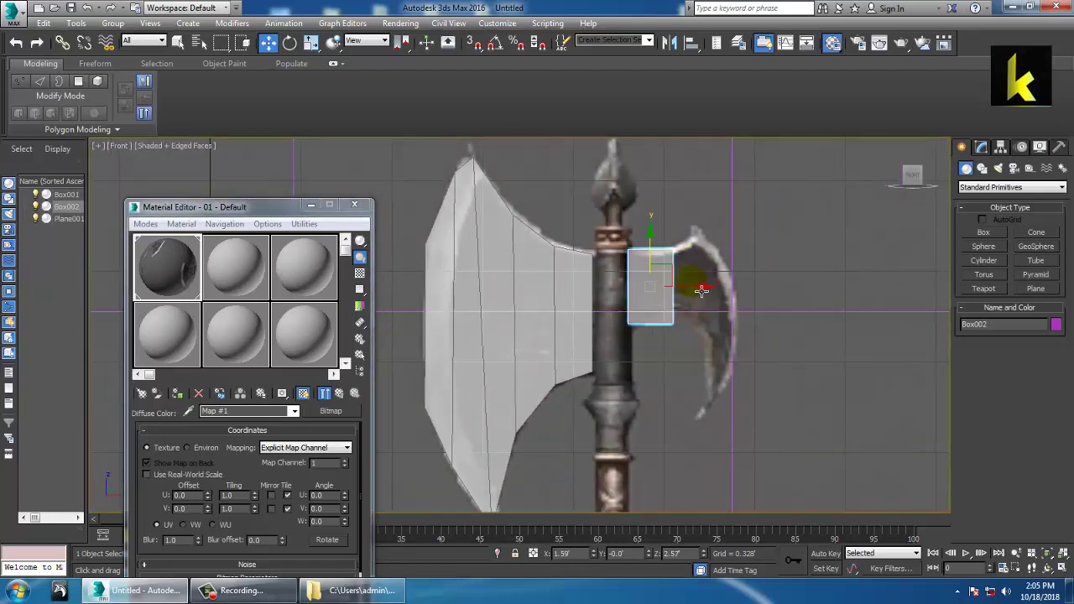
scroll(702, 290, "up", 2)
right_click(663, 255)
mouse_move(747, 391)
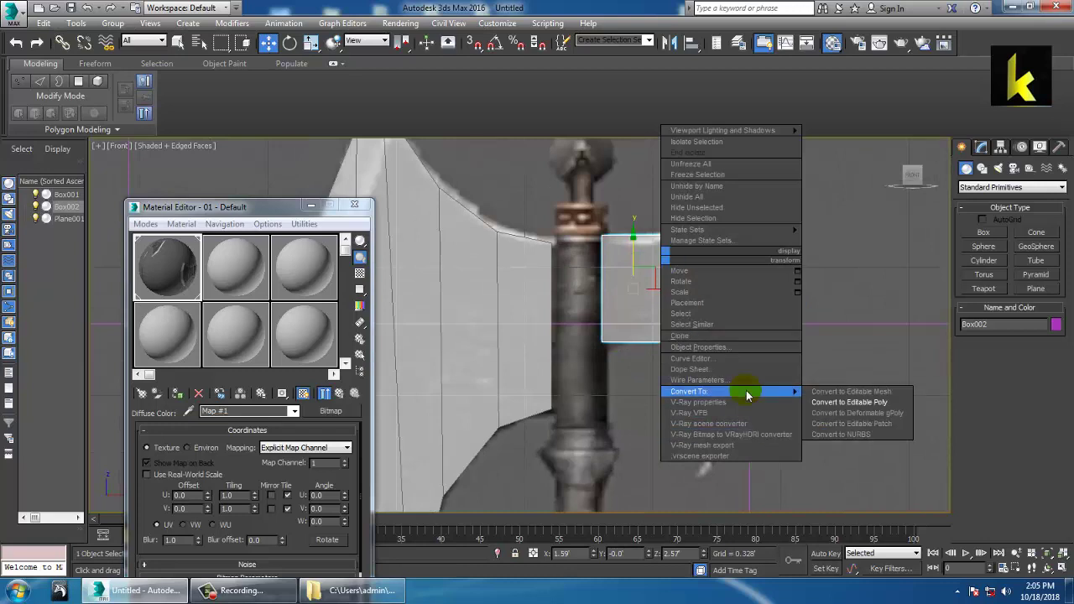
left_click(872, 403)
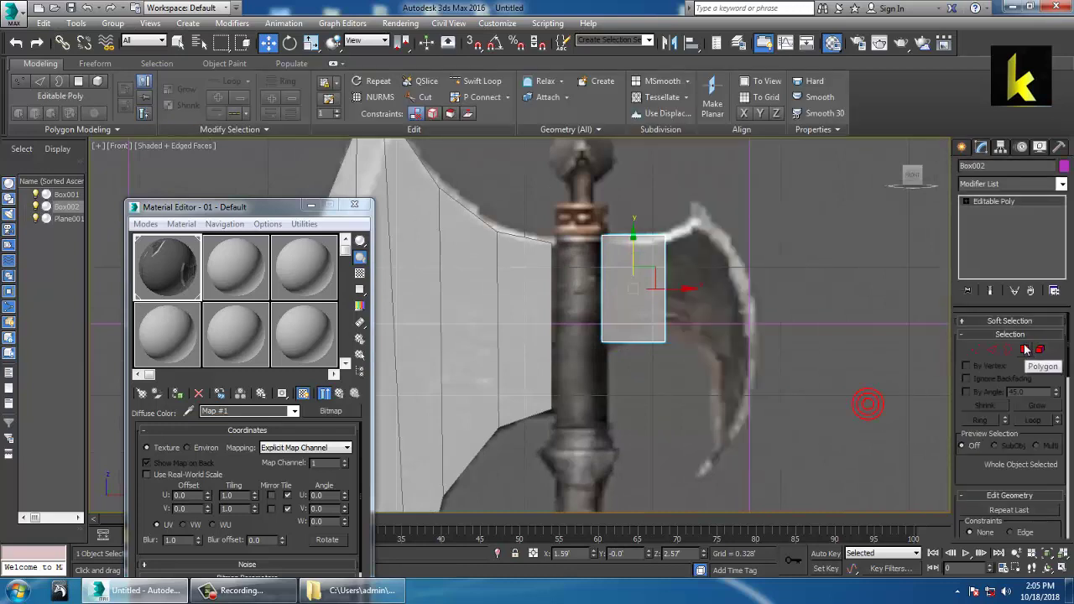
- Move the box's outer lower and upper corner vertices onto the reference outline of the rear blade's neck
key("1")
left_click_drag(681, 292, 681, 291)
left_click_drag(682, 329, 670, 307)
left_click_drag(653, 218, 673, 233)
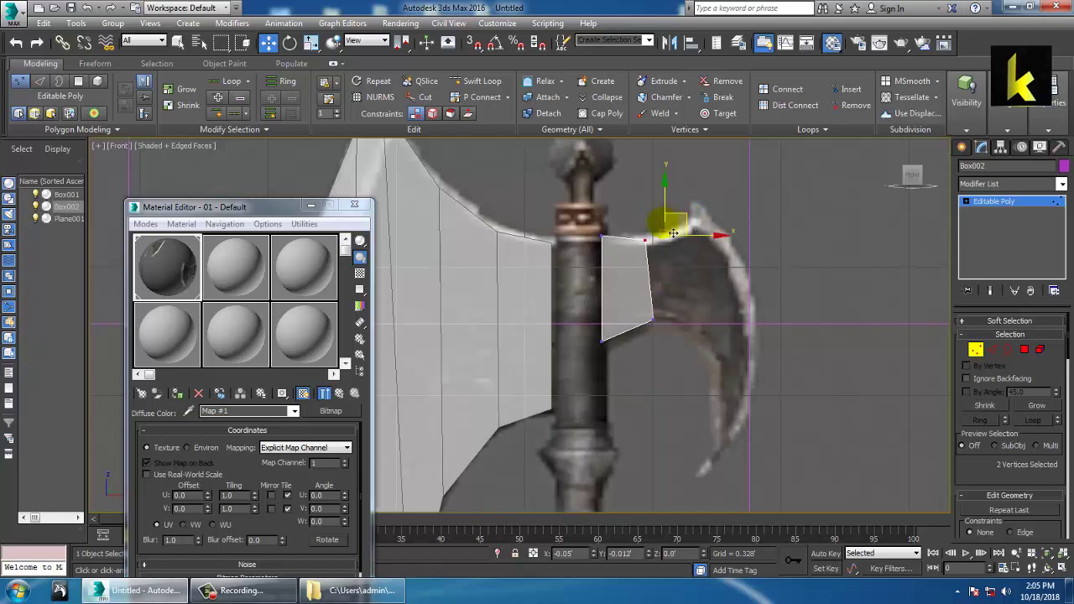
- Select only the box's outer end polygon and extrude it about 0.125' along the rear blade
left_click(1024, 350)
left_click(642, 282)
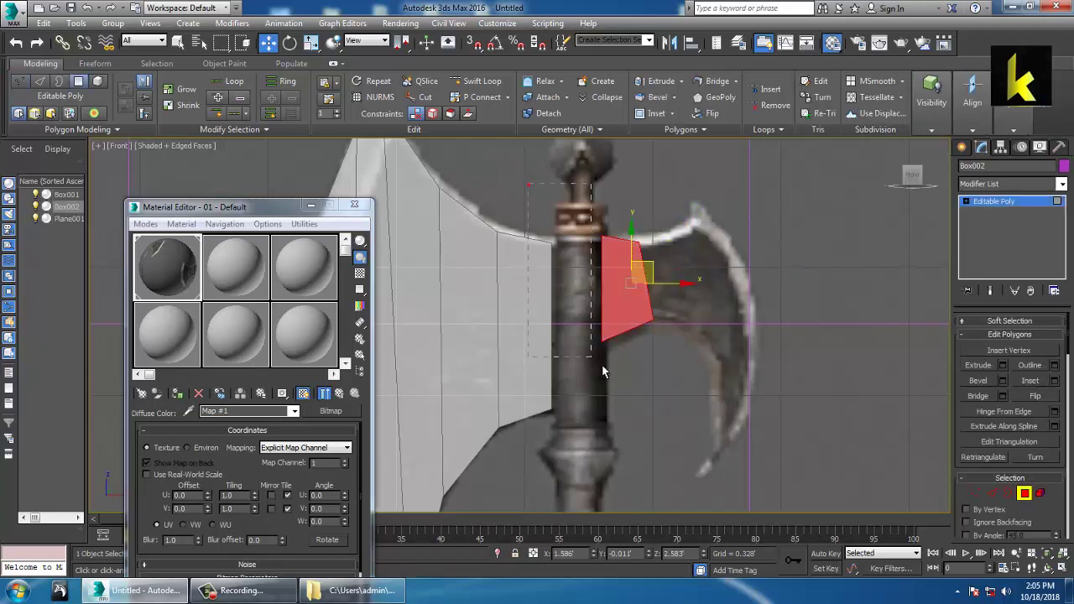
left_click_drag(632, 384, 635, 384, "alt")
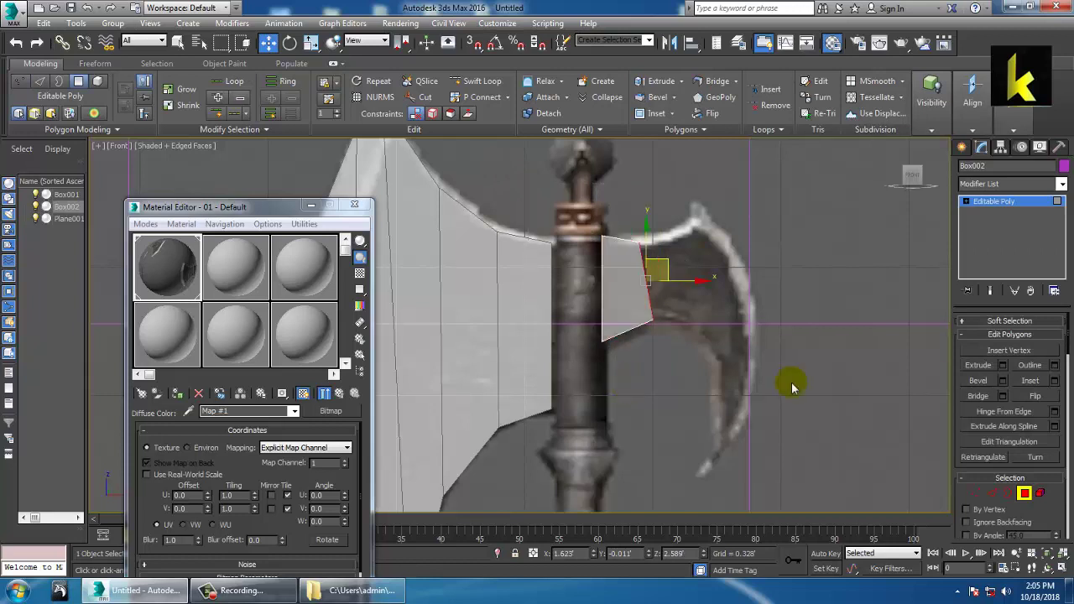
left_click(1004, 368)
left_click_drag(529, 353, 547, 433)
left_click(527, 371)
- Move the extruded section's end vertices so the upper pair meets the rear blade's top point and the lower pair its underside
key("1")
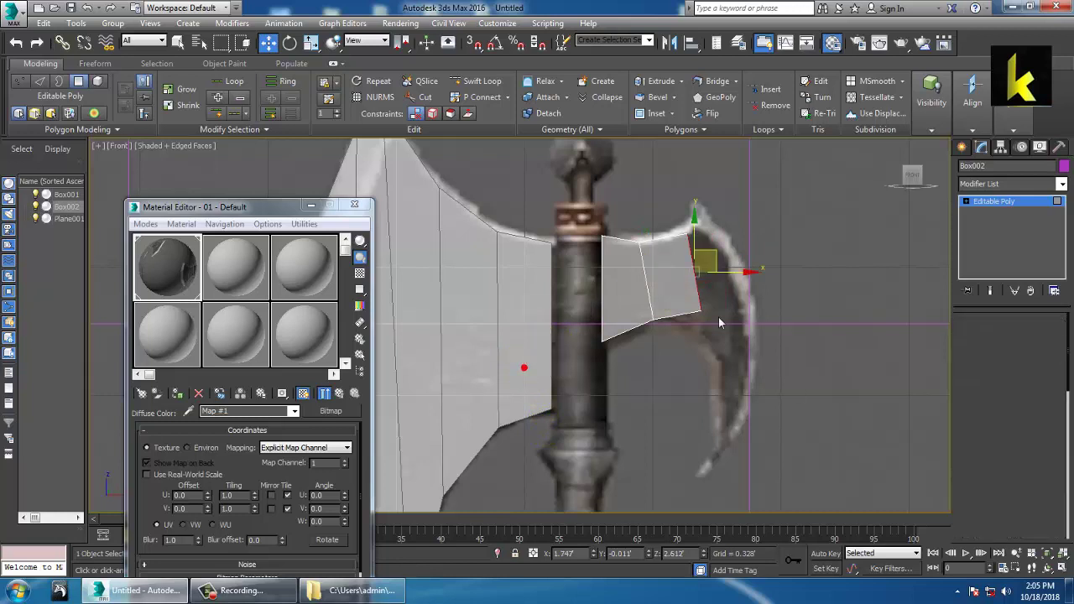
left_click(701, 311)
left_click_drag(733, 303, 721, 330)
left_click_drag(674, 202, 705, 248)
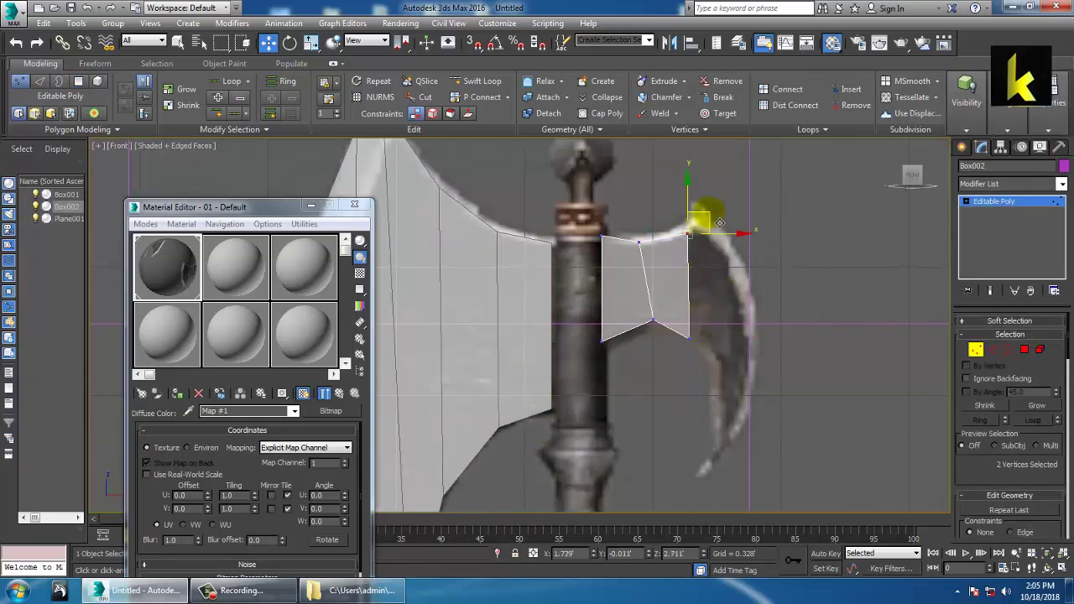
left_click_drag(682, 322, 711, 378)
left_click_drag(712, 323, 711, 322)
- Extrude the rear blade's end polygon by another 0.125'
left_click(1025, 349)
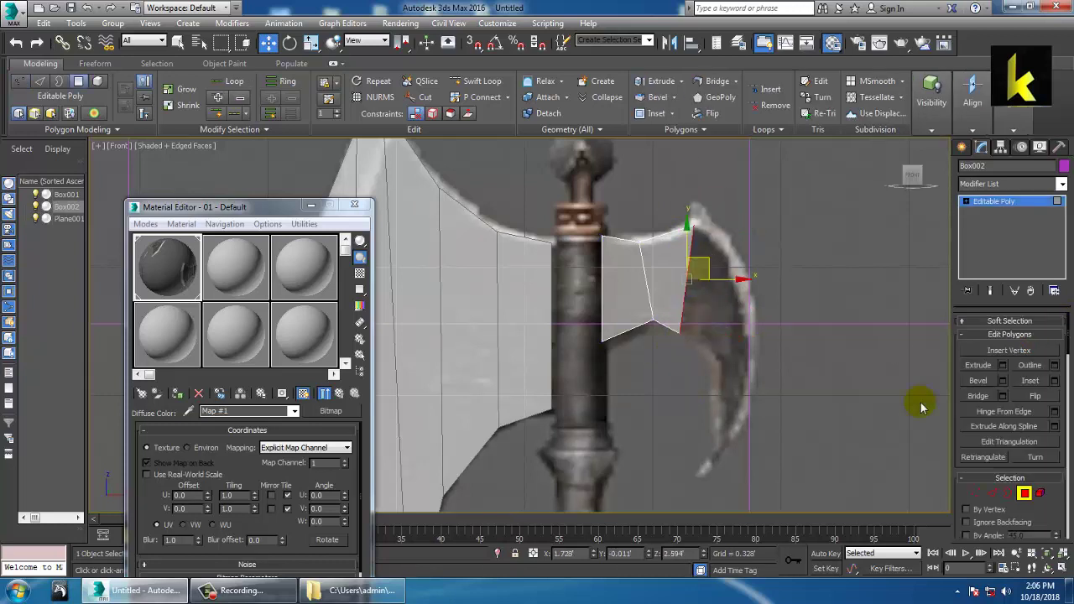
left_click(1007, 365)
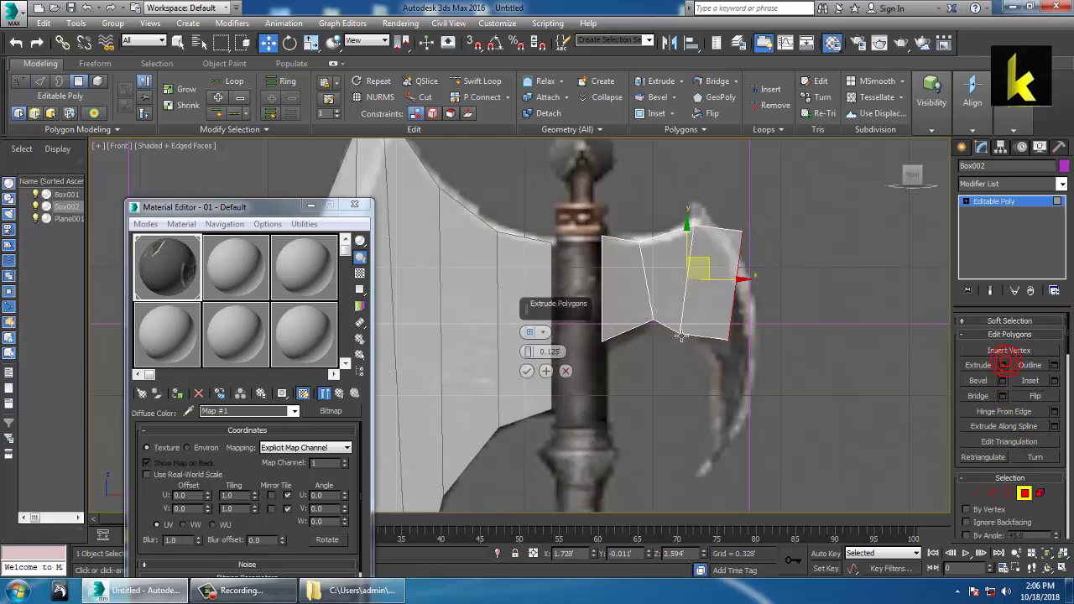
left_click(528, 368)
left_click(527, 376)
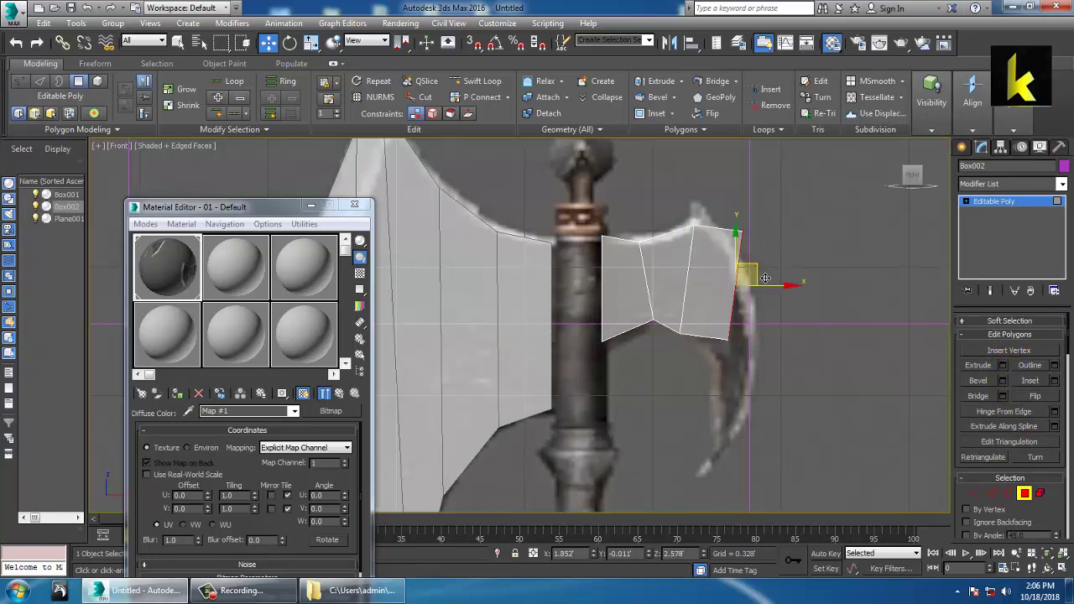
- Move the second extruded section's lower end vertices inward and its upper ones onto the rear blade's outer curve
key("1")
left_click_drag(749, 360, 728, 329)
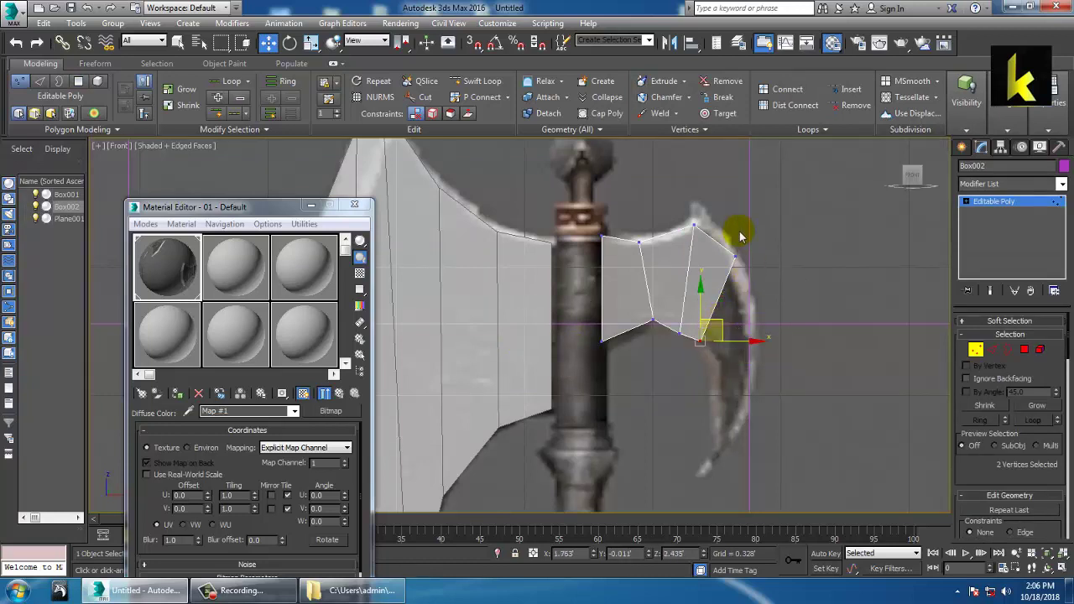
left_click_drag(736, 257, 775, 266)
- Extrude the end polygon a third time by 0.125', continuing down the rear blade
left_click(1028, 350)
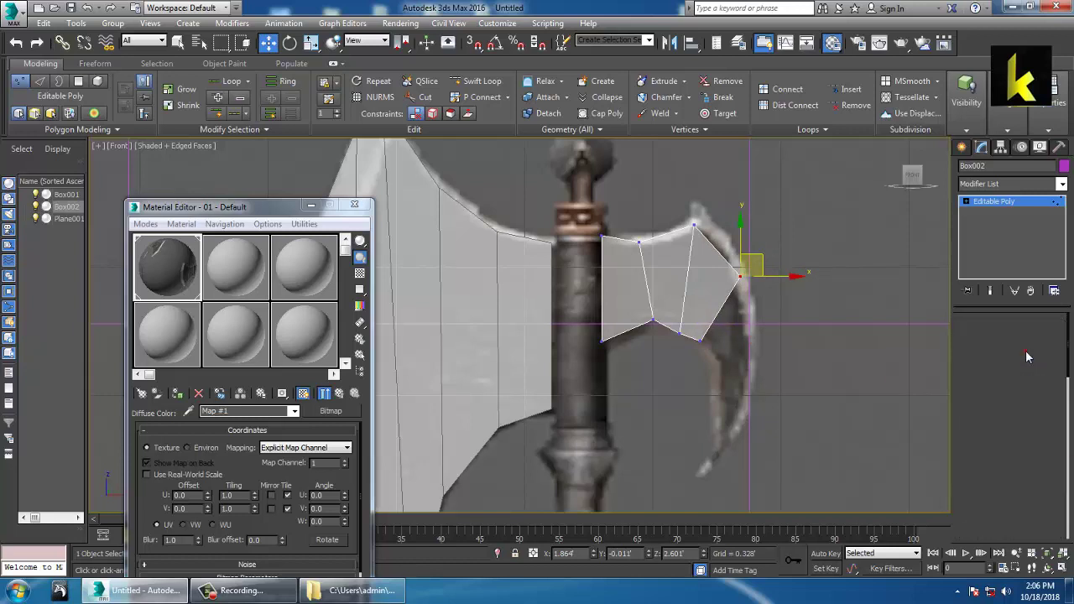
left_click(1002, 365)
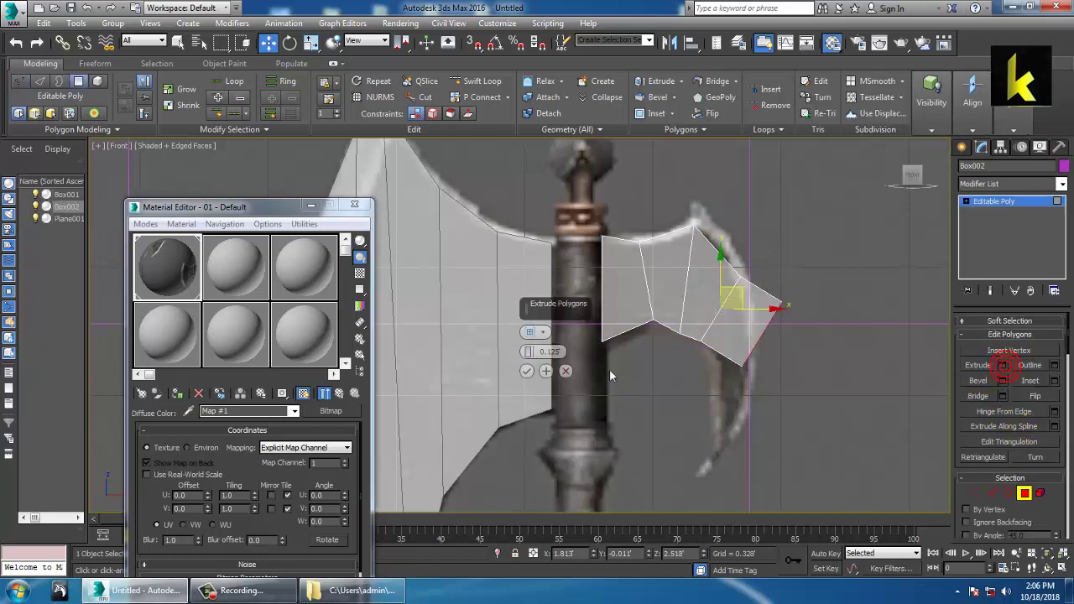
left_click(528, 369)
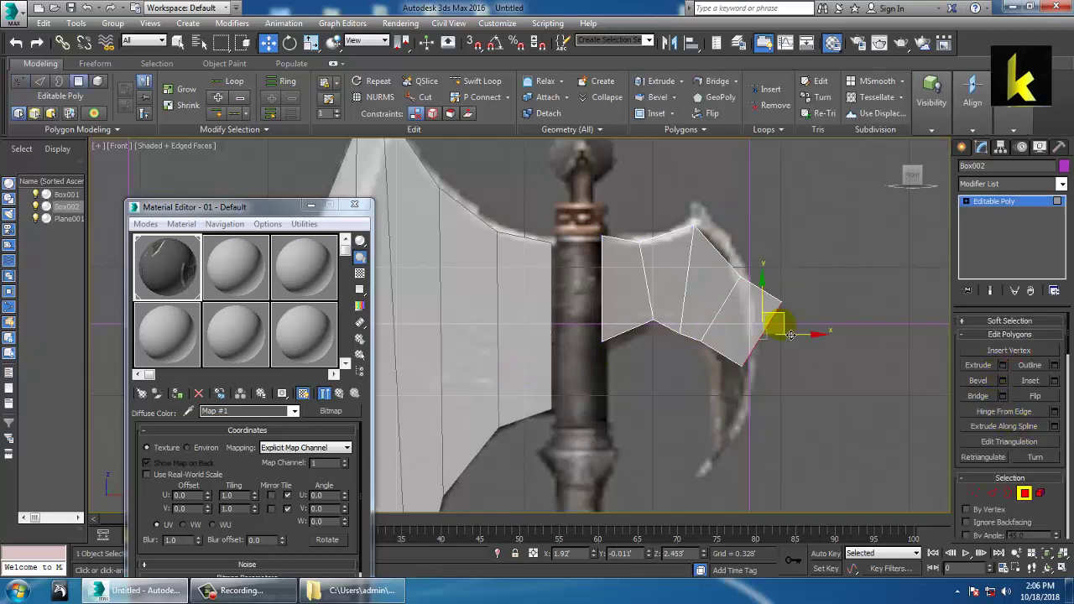
- Move the third extruded section's end vertices onto the rear blade's inner and outer curves and switch to polygon selection
key("1")
left_click_drag(737, 392, 730, 345)
left_click_drag(716, 334, 712, 322)
left_click(1024, 351)
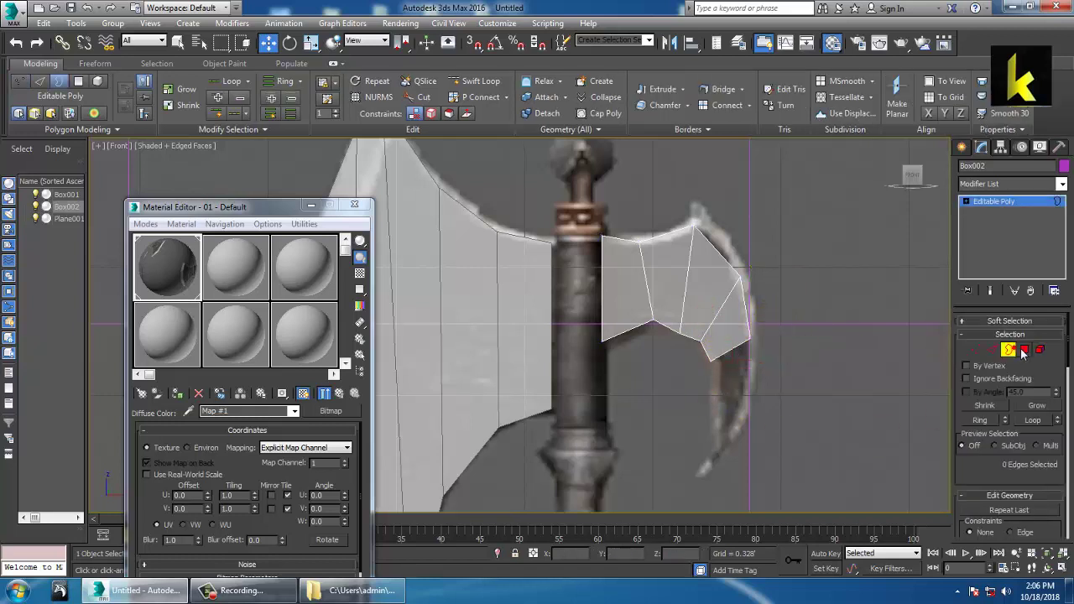
- Extrude the rear blade's end polygon a fourth time by 0.125' and move its end vertices onto the reference outline
left_click(1002, 367)
left_click(526, 371)
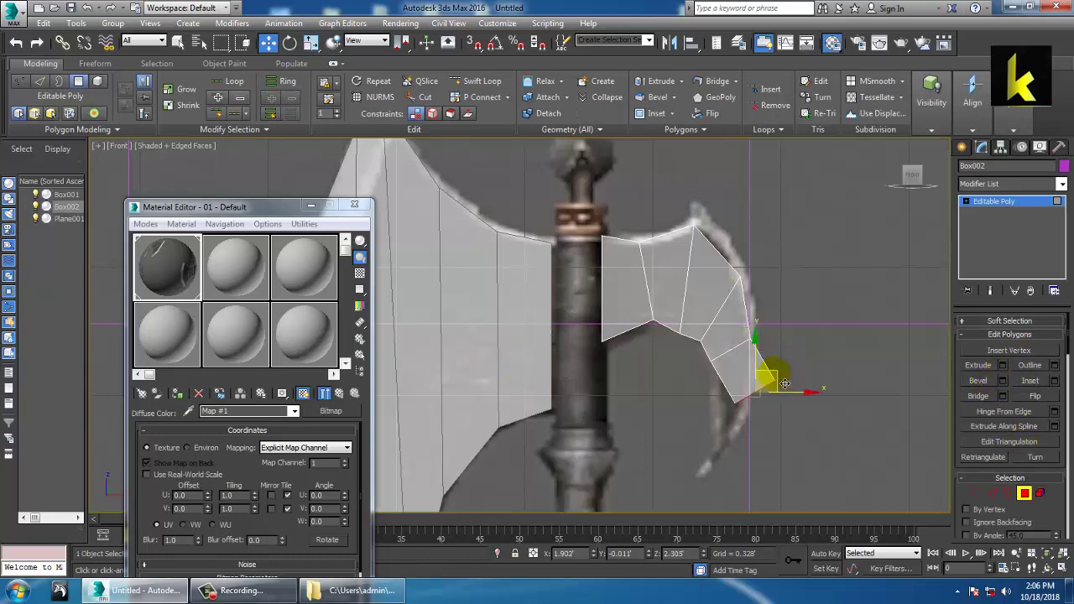
left_click_drag(785, 383, 762, 371)
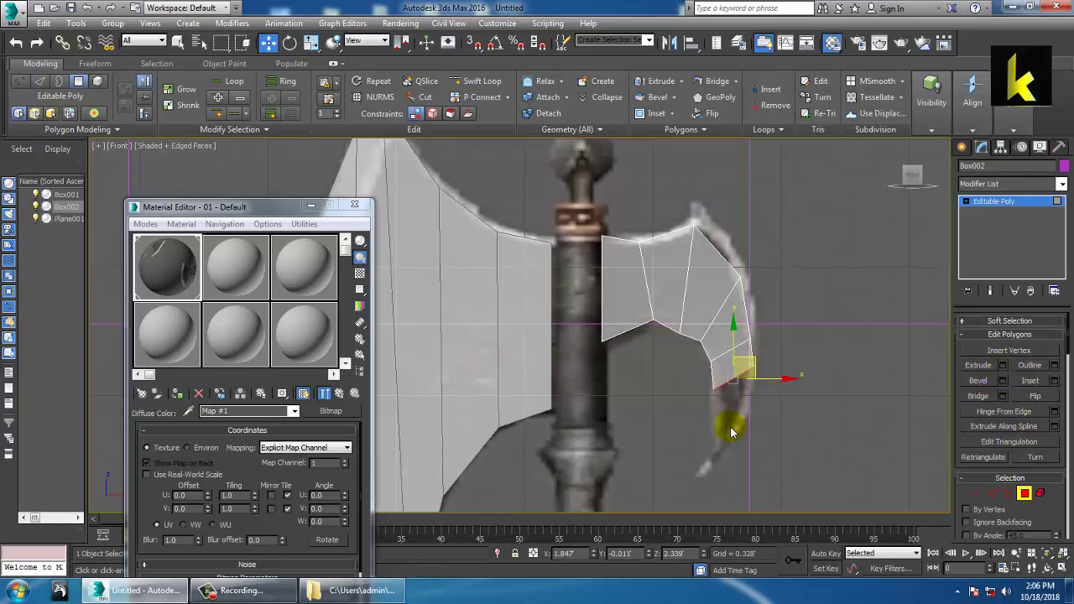
key("1")
left_click_drag(731, 378, 772, 375)
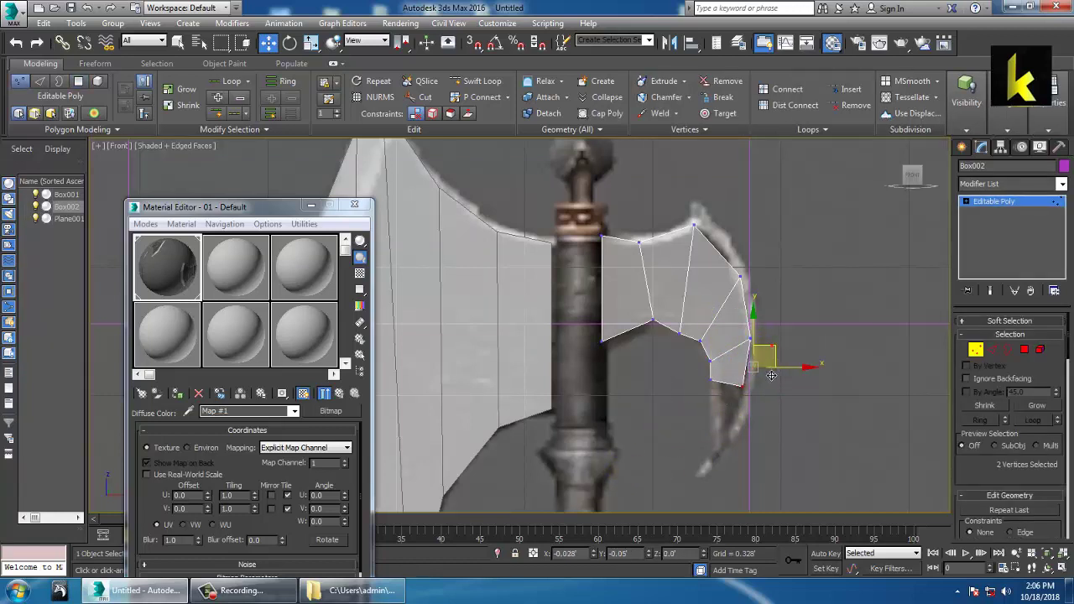
- Extrude the end polygon a fifth time by 0.125' and fit its end vertices to the narrowing lower part of the rear blade
left_click(1024, 351)
left_click(1003, 366)
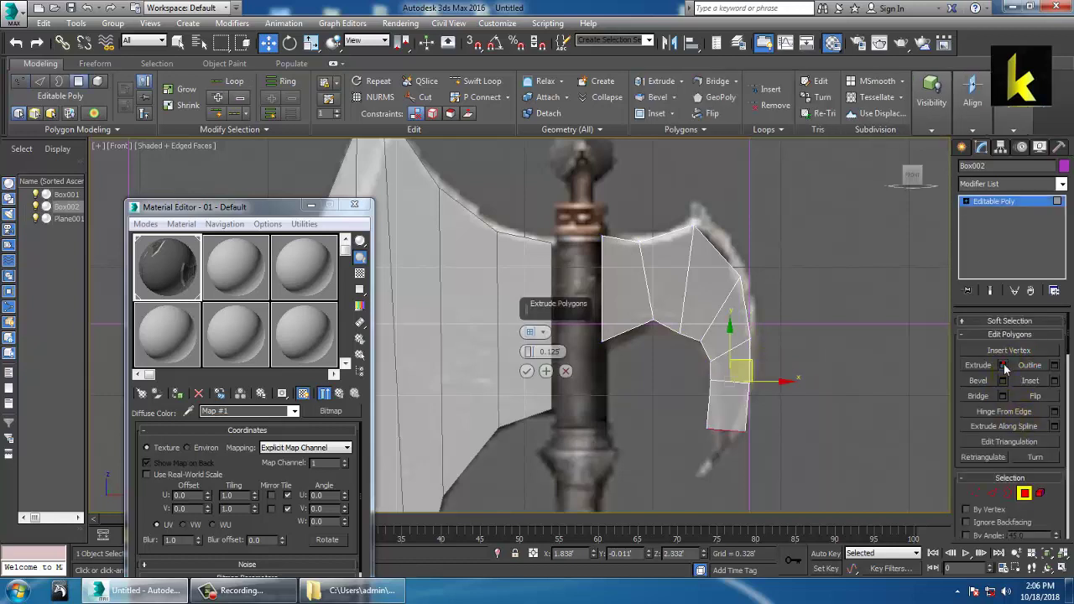
left_click(527, 371)
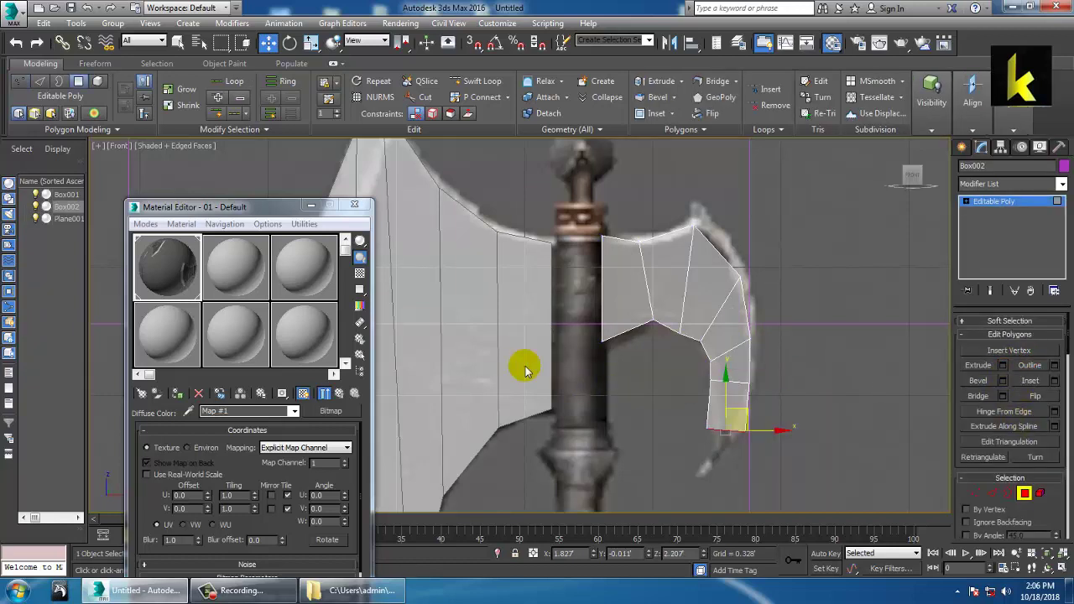
key("1")
mouse_move(734, 403)
left_mouse_down()
mouse_move(722, 411)
mouse_move(725, 403)
left_mouse_up()
left_click_drag(729, 455, 765, 416)
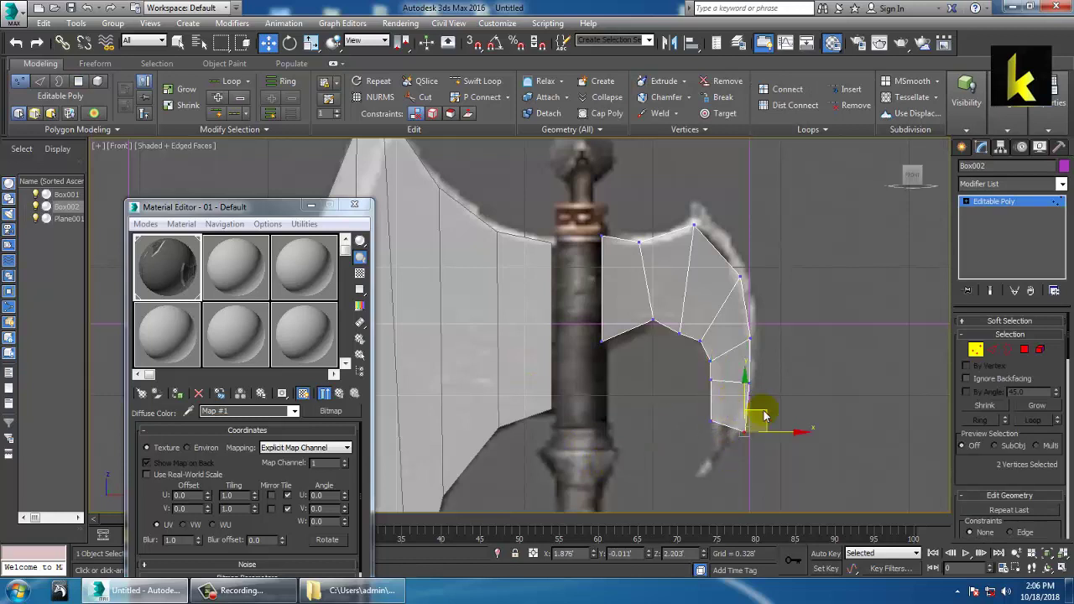
- Extrude the end polygon once more by 0.125' and move its end vertices together at the tip of the rear blade
scroll(760, 409, "down", 5)
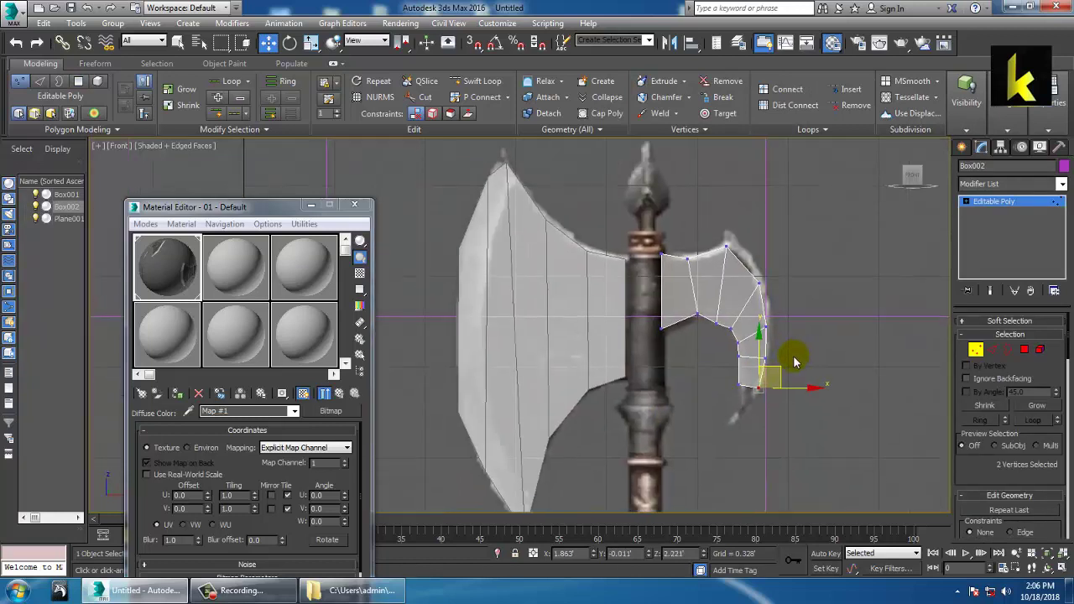
scroll(782, 304, "up", 3)
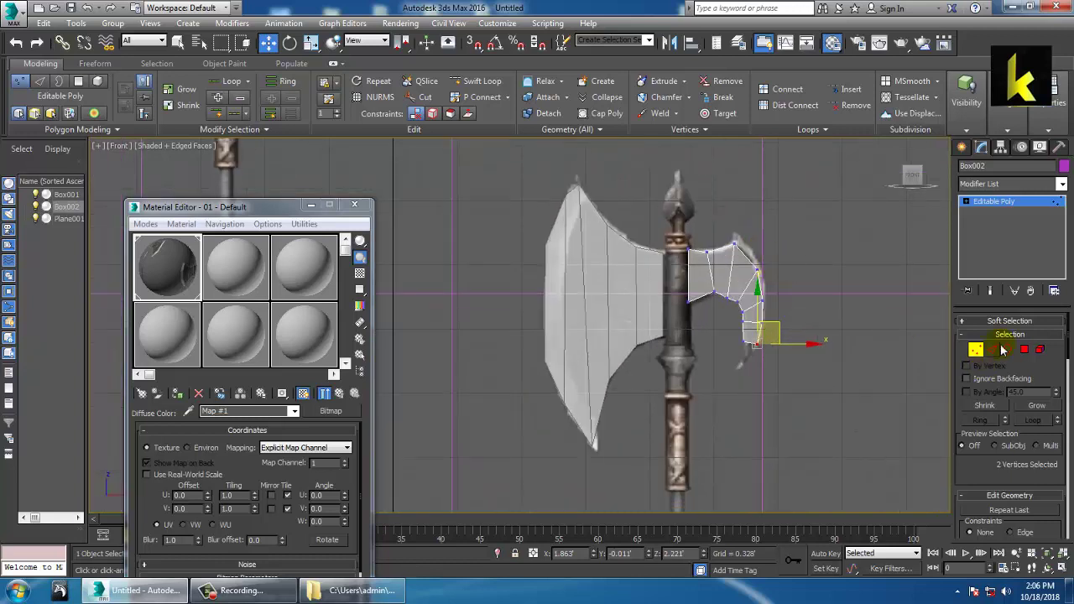
left_click(1029, 351)
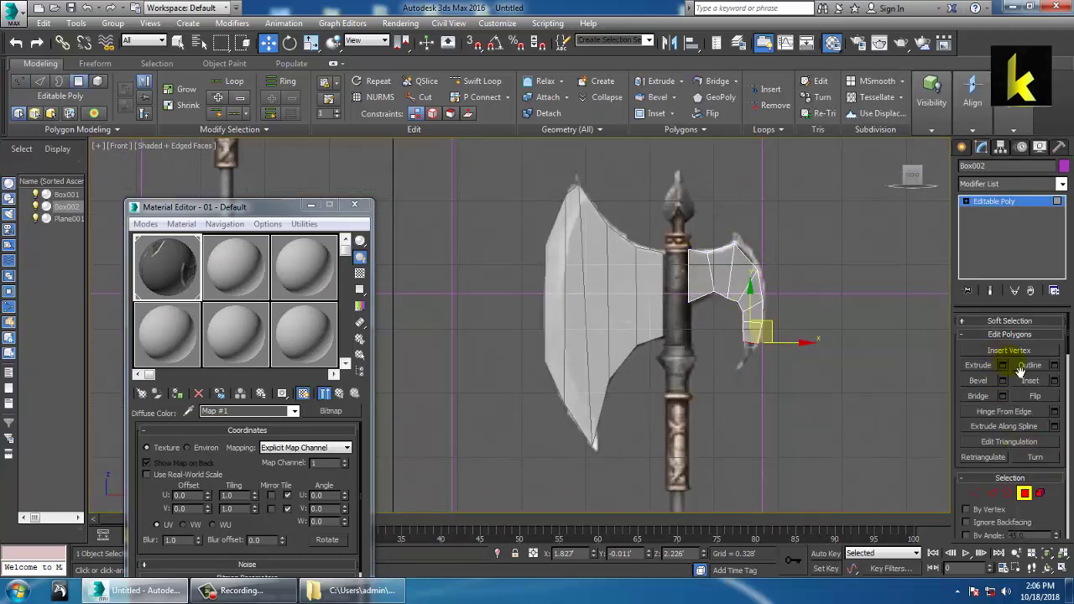
left_click(1005, 366)
scroll(705, 373, "up", 2)
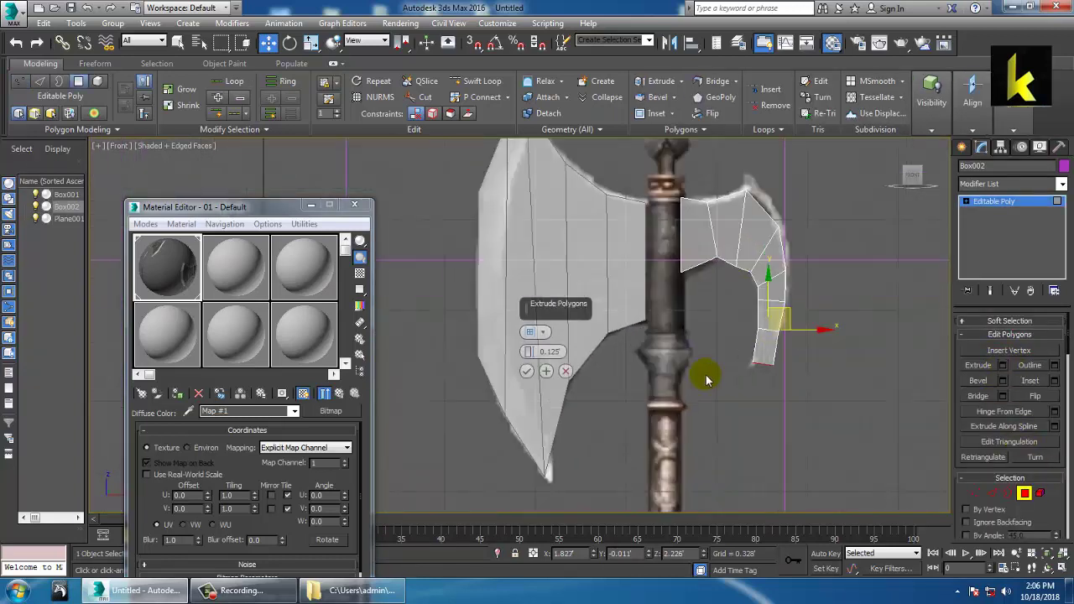
left_click(526, 372)
scroll(851, 387, "up", 2)
key("1")
left_click_drag(678, 377, 722, 347)
scroll(762, 346, "up", 1)
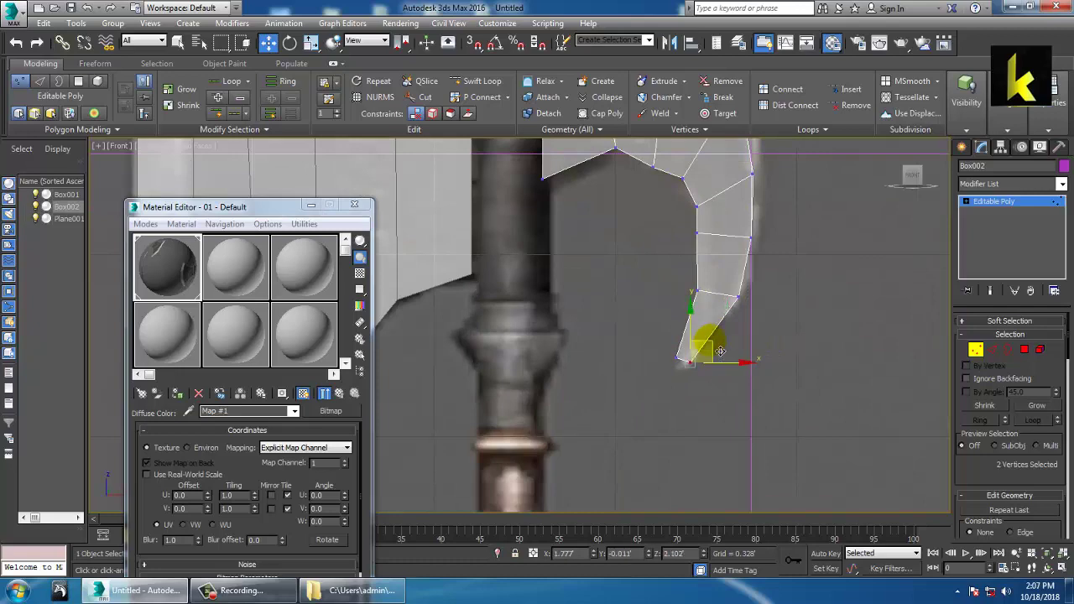
- Leave vertex editing and move the whole rear blade forward, off the reference plane, in the Perspective view
key("alt+w")
key("alt+w")
middle_click_drag(752, 446, 739, 382, "alt")
scroll(699, 417, "up", 3)
left_click(1014, 218)
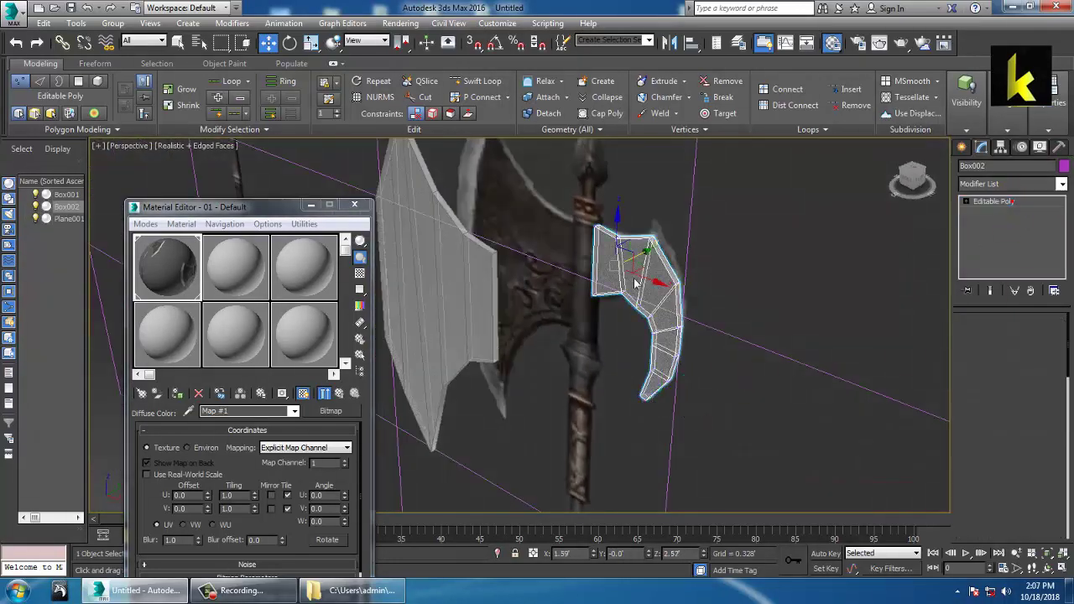
left_click_drag(634, 270, 567, 308)
- Adjust the rear blade's depth in the Top view so it lines up with the main blade
key("alt+w")
right_click(403, 183)
key("alt+w")
key("z")
scroll(773, 348, "down", 5)
middle_click_drag(737, 357, 762, 369)
left_click_drag(697, 325, 698, 299)
key("alt+w")
right_click(887, 444)
key("alt+w")
- Insert an edge loop running lengthwise along the rear blade with Swift Loop
left_click(483, 80)
left_click(560, 314)
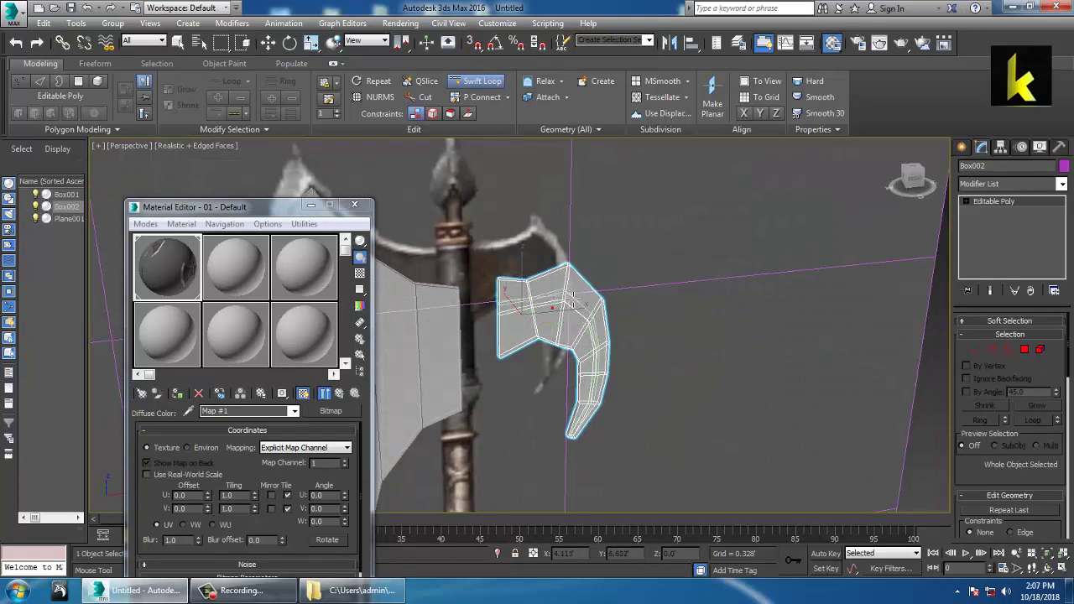
middle_click_drag(591, 302, 489, 252, "alt")
- Select the main blade and insert two crosswise edge loops, one in its upper and one in its lower half, with Swift Loop
left_click(604, 292)
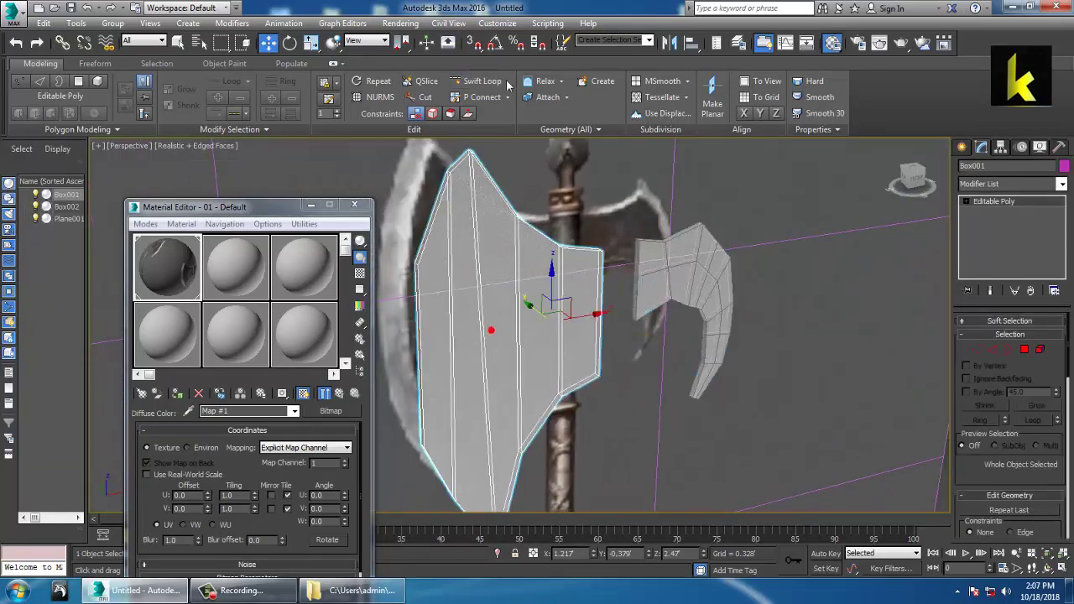
middle_click_drag(634, 277, 628, 305)
left_click(649, 286)
left_click(639, 350)
right_click(651, 360)
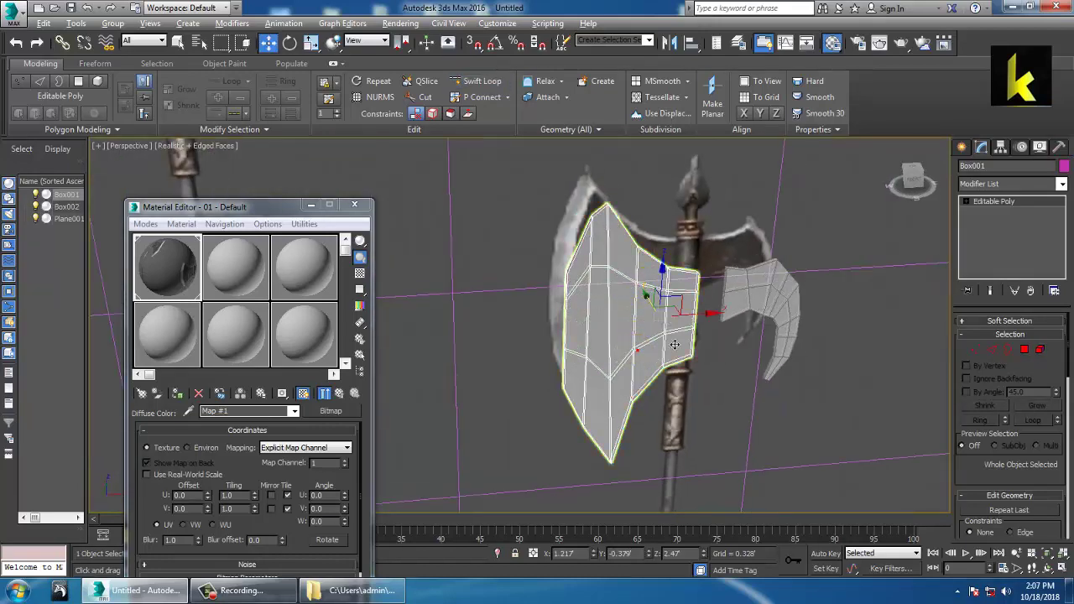
- Select the four vertices where the new loops meet the cutting edge and move them about 0.034' outward in the Front view
middle_click_drag(653, 359, 526, 293, "alt")
key("1")
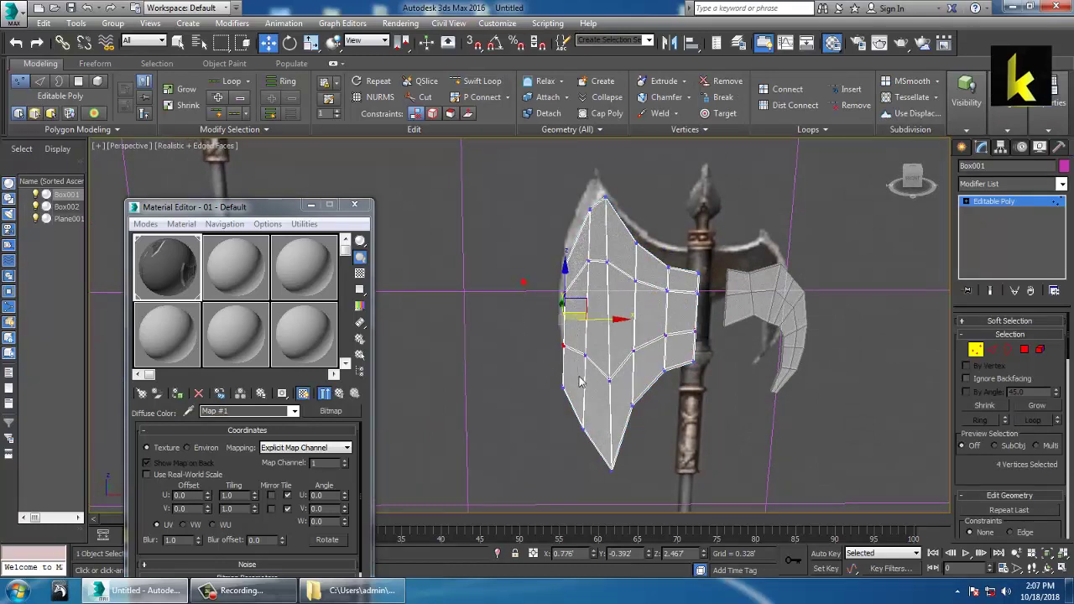
key("alt+w")
middle_click_drag(753, 452, 731, 450)
key("alt+w")
middle_click_drag(673, 376, 696, 372)
key("alt+w")
middle_click(753, 216)
key("alt+w")
middle_click_drag(642, 247, 740, 276)
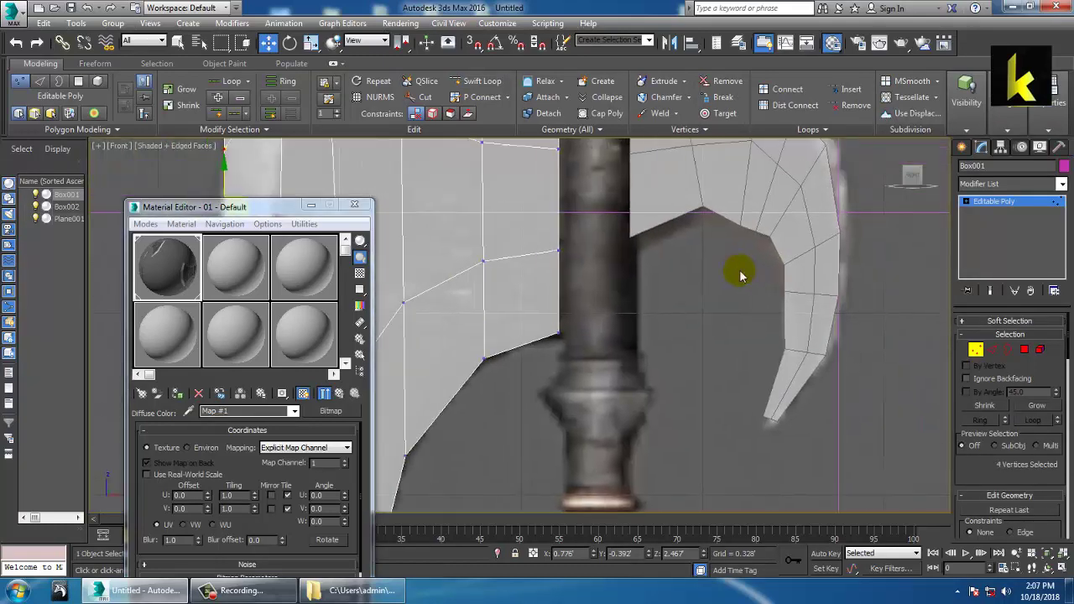
scroll(740, 275, "down", 3)
middle_click_drag(384, 232, 506, 299)
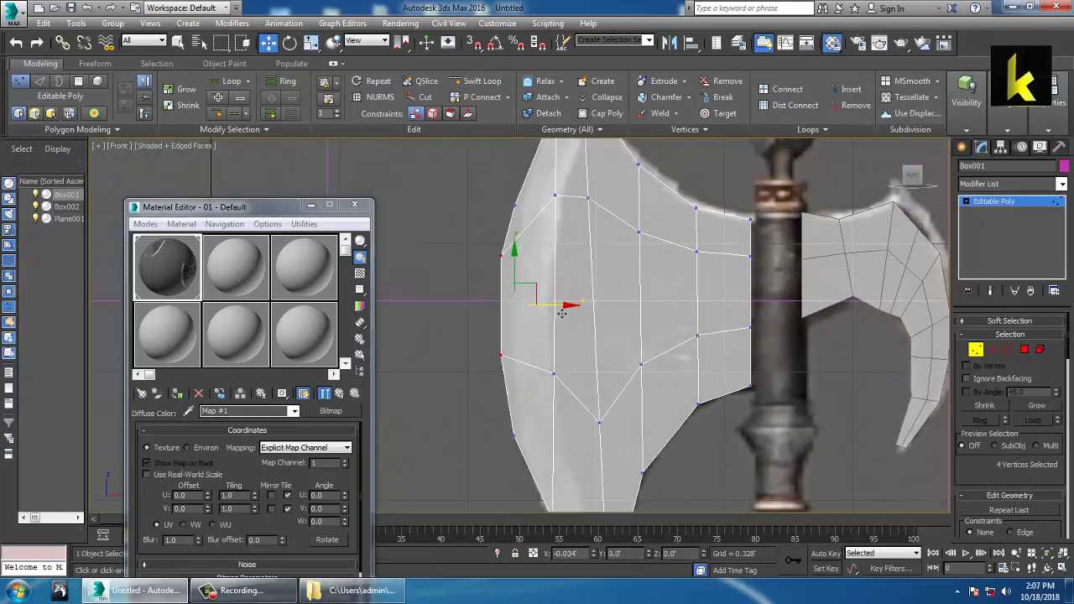
scroll(563, 305, "down", 3)
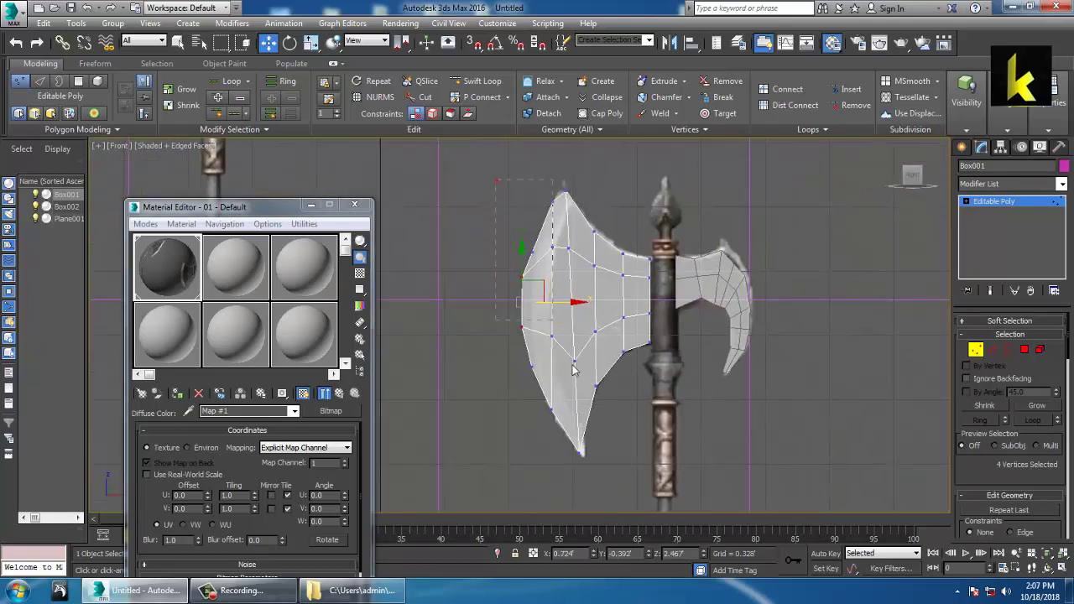
left_click_drag(583, 398, 465, 369)
middle_click_drag(600, 302, 630, 322)
scroll(631, 323, "up", 4)
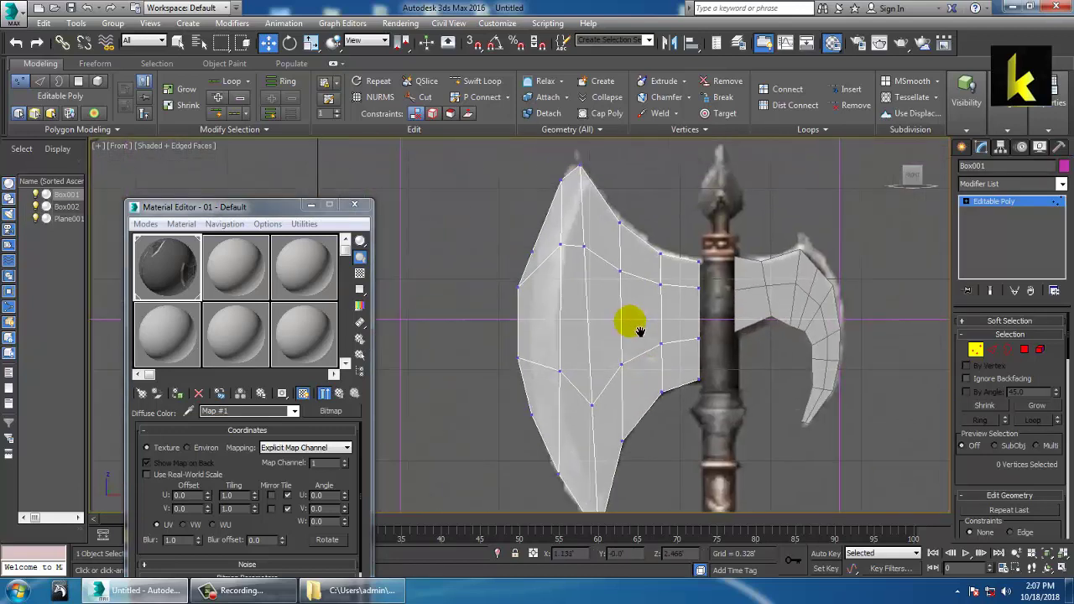
middle_click_drag(617, 271, 605, 284)
middle_click_drag(588, 215, 579, 212)
middle_click_drag(563, 333, 506, 267)
- Select the main blade's cutting-edge vertices and scale them together along the thickness direction to sharpen the edge
key("alt+w")
left_click(569, 353)
key("alt+w")
scroll(584, 306, "up", 3)
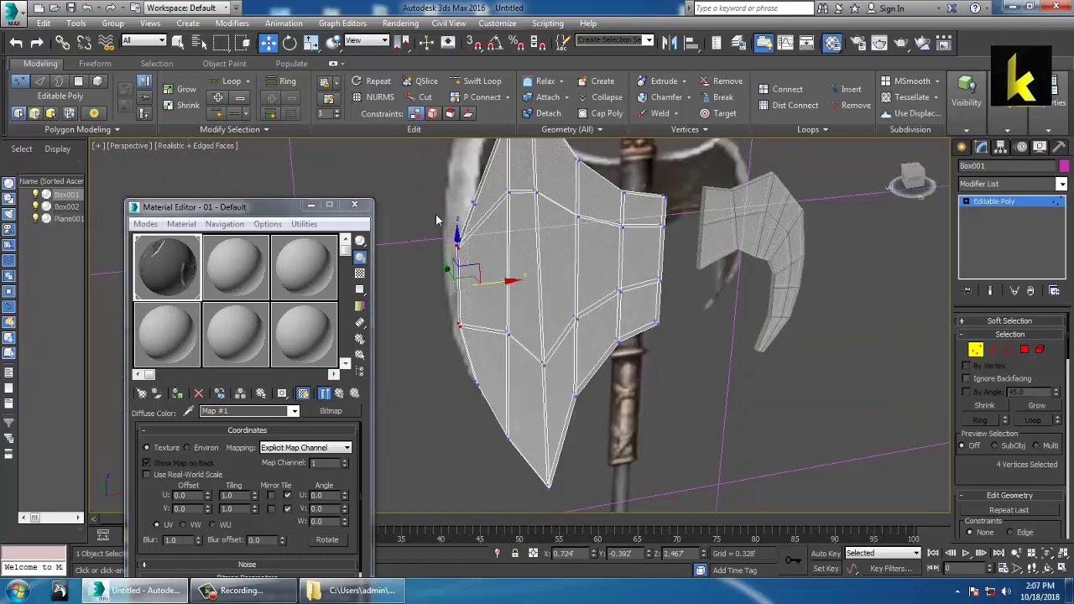
middle_click_drag(521, 295, 566, 307, "alt")
key("r")
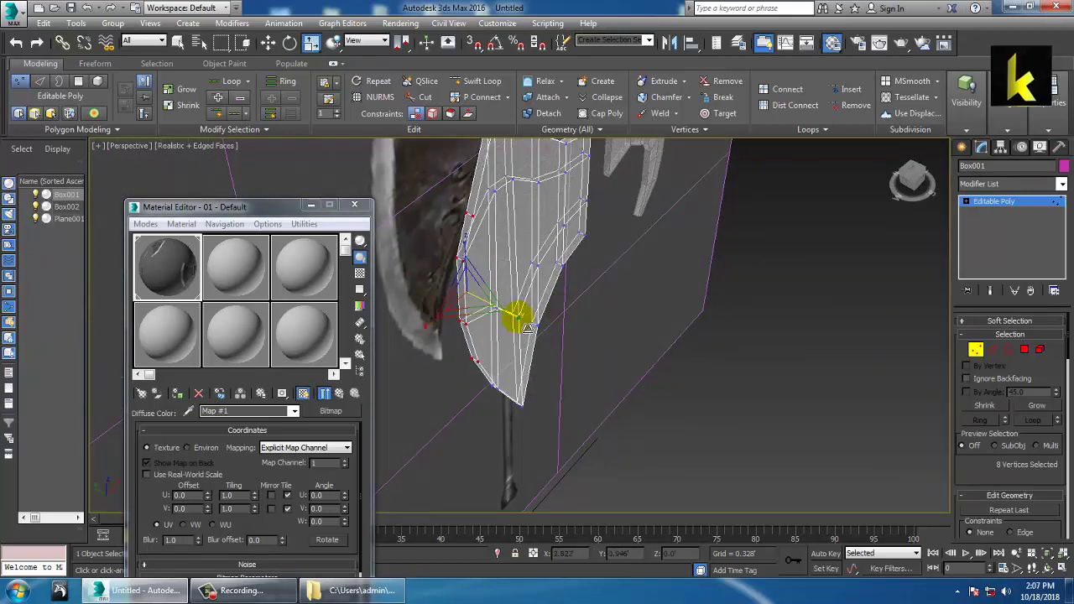
middle_click_drag(550, 205, 539, 285)
left_click_drag(499, 242, 544, 268)
mouse_move(547, 369)
middle_mouse_down()
mouse_move(559, 271)
mouse_move(532, 369)
middle_mouse_up()
left_click_drag(525, 461, 525, 461)
middle_click_drag(524, 461, 571, 460, "alt")
middle_click_drag(512, 419, 512, 376, "alt")
- Select the vertical edge loop just behind the main blade's cutting edge and scale it along Y to about 237%
left_click(993, 351)
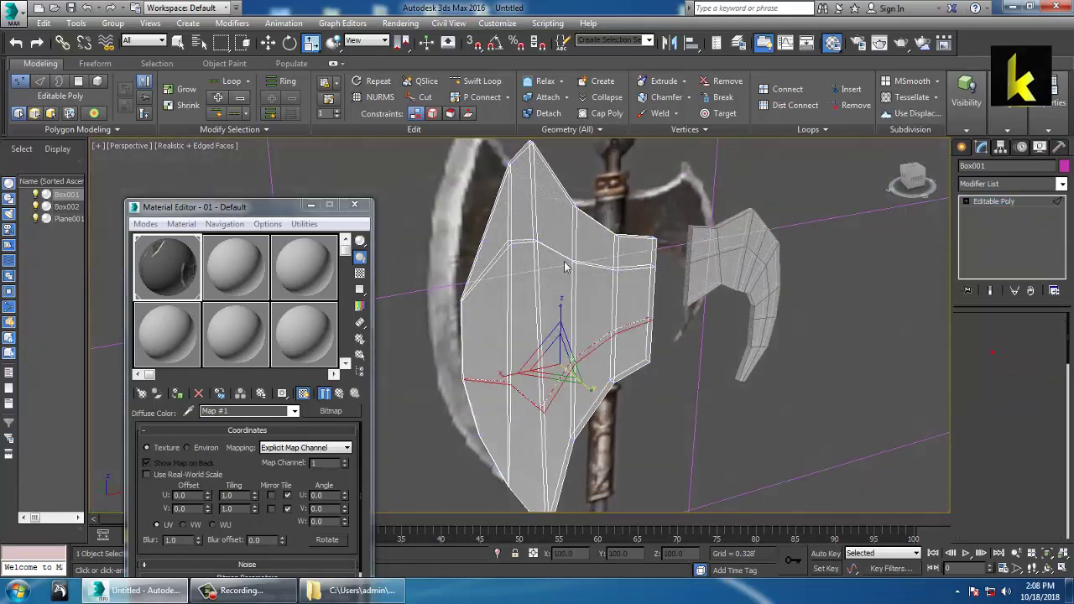
left_click(512, 213)
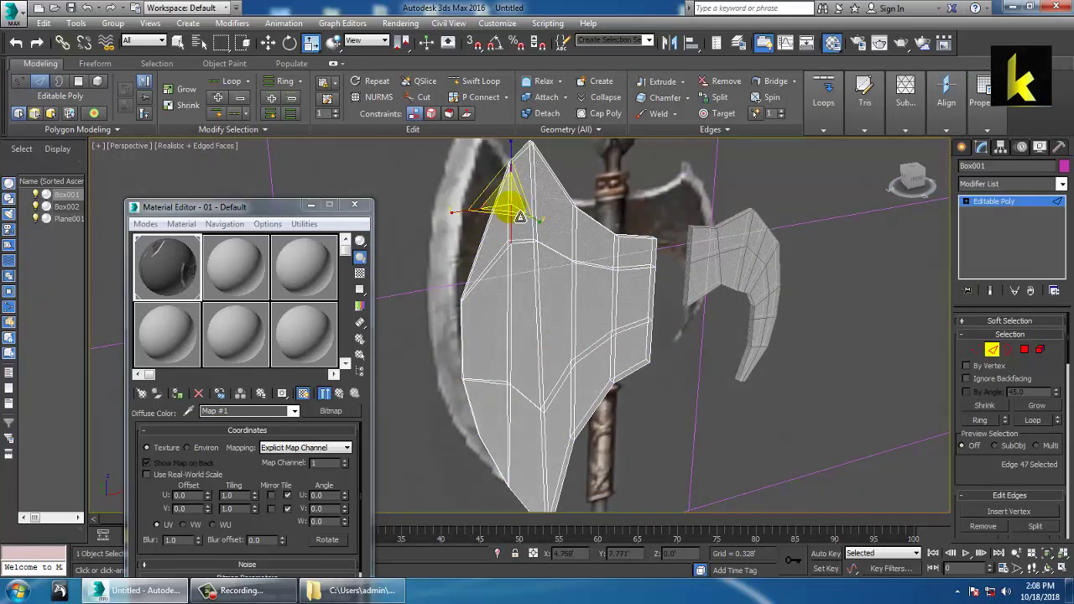
double_click(511, 208)
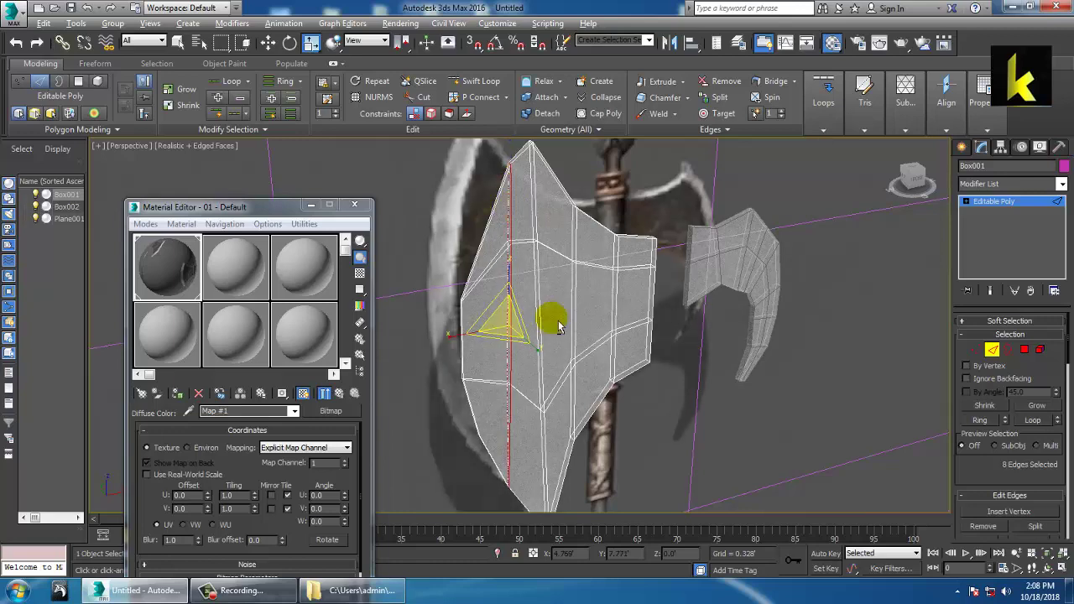
middle_click_drag(519, 329, 587, 338, "alt")
left_click_drag(524, 360, 591, 364)
middle_click_drag(593, 365, 567, 379, "alt")
left_click_drag(568, 361, 598, 378)
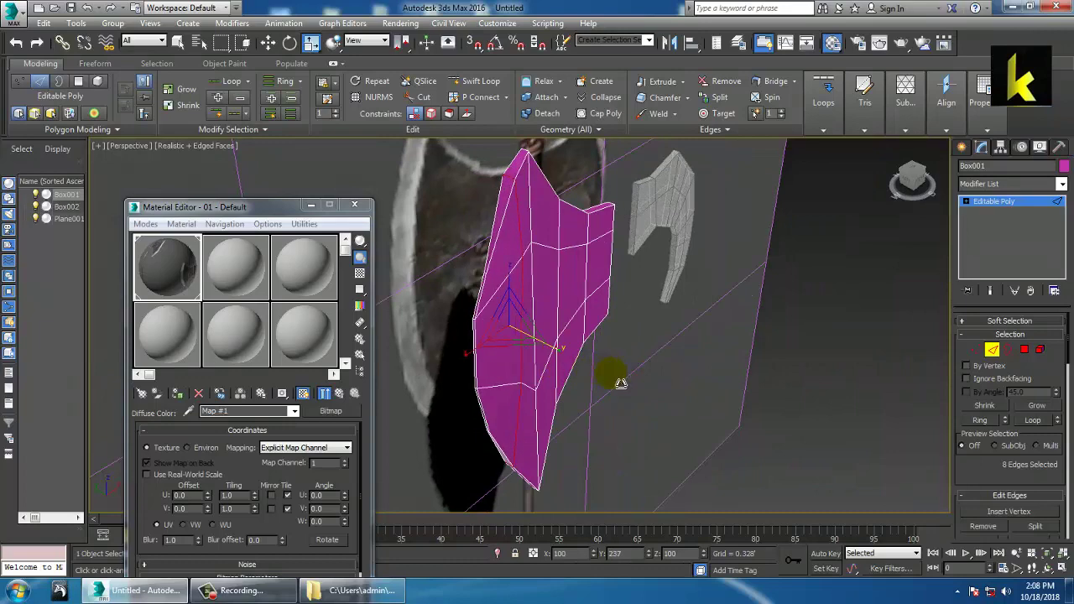
middle_click_drag(624, 352, 546, 356, "alt")
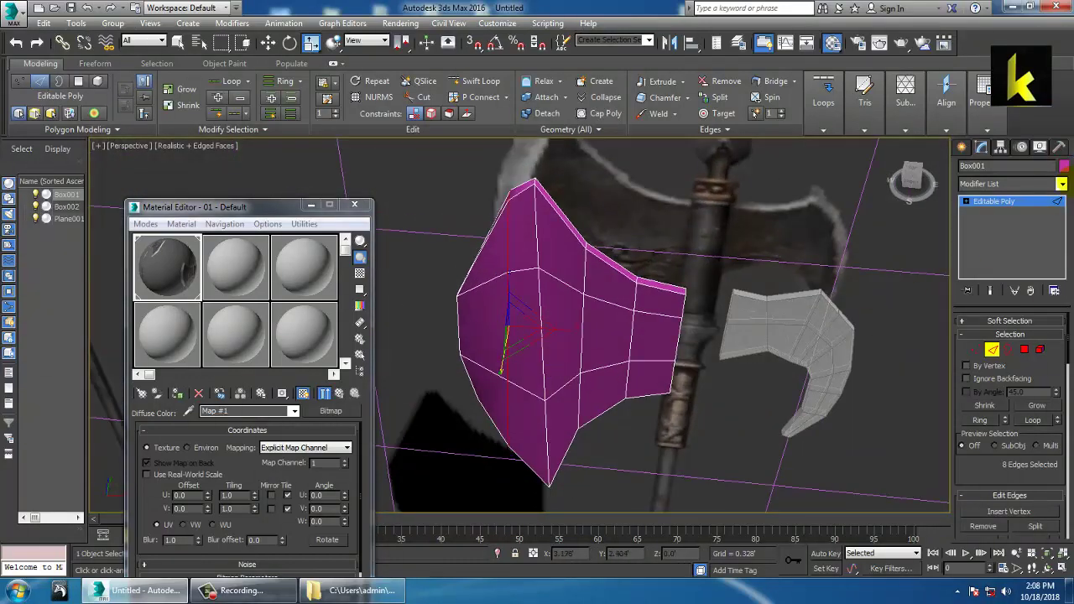
- Leave edge editing, select both blades and give them a grey object color, leaving only the main blade selected
left_click(1003, 203)
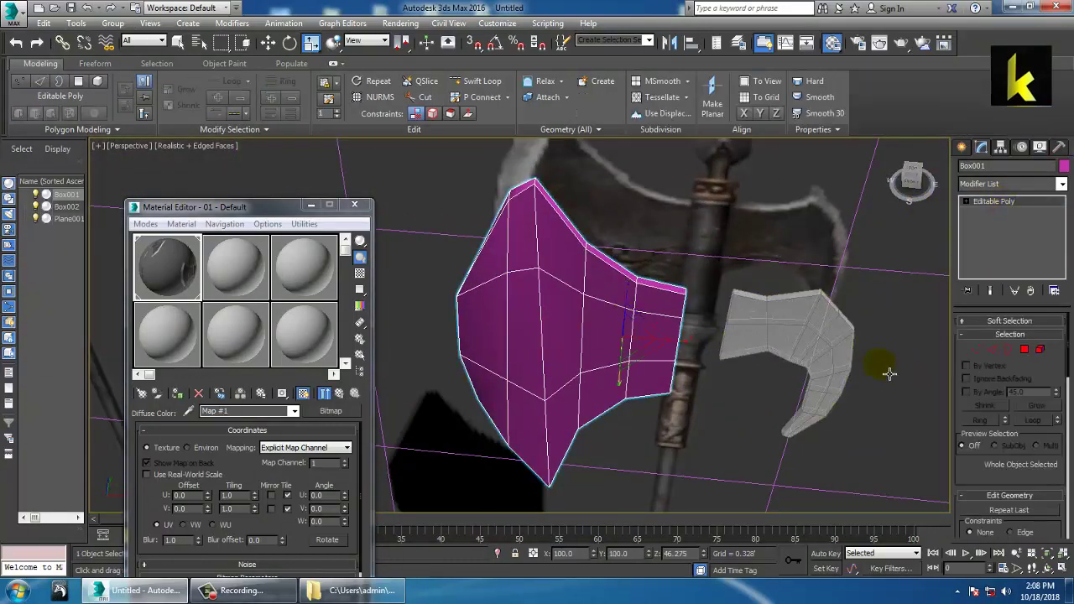
left_click(843, 348, "ctrl")
left_click(1063, 165)
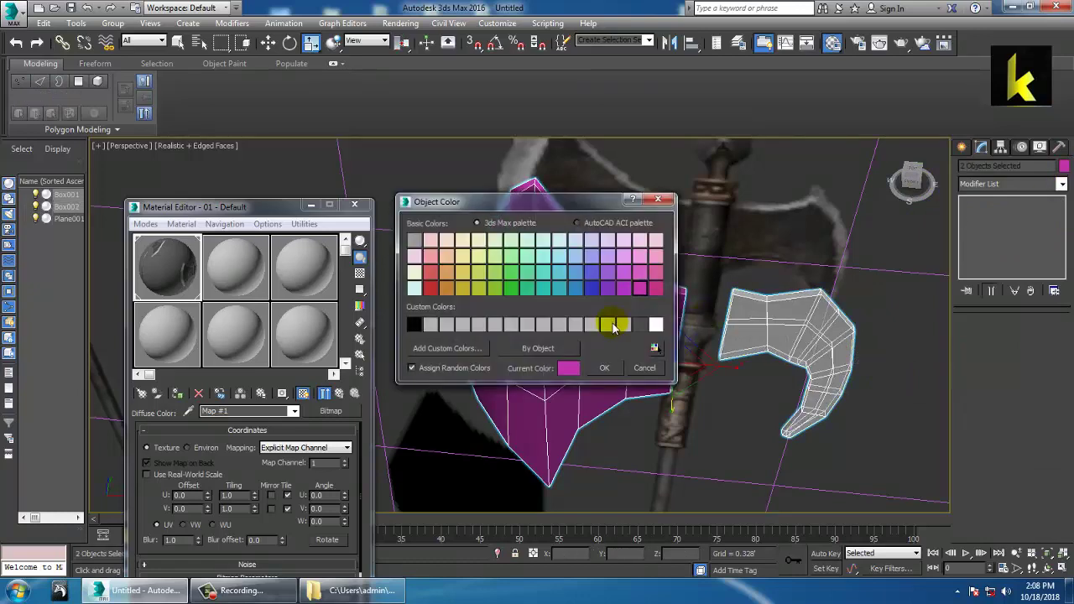
left_click(620, 375)
left_click(571, 359)
middle_click_drag(616, 406, 604, 326, "alt")
- In the Front view, move the upper vertices of the loop behind the cutting edge about 0.038' towards the edge
key("alt+w")
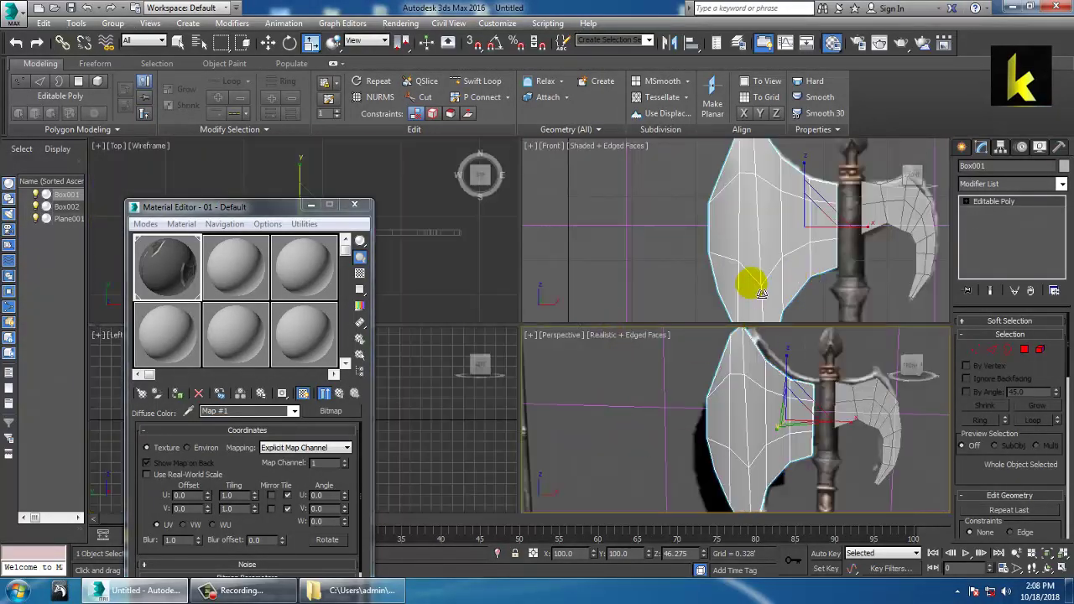
left_click(760, 293)
key("alt+w")
middle_click_drag(580, 311, 694, 307)
key("1")
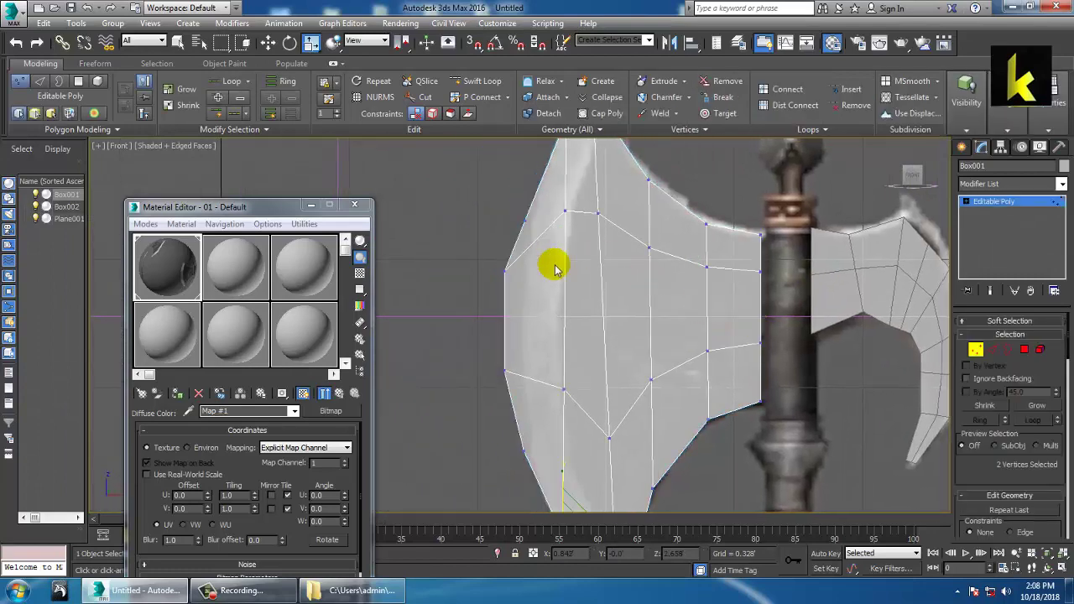
key("w")
left_click_drag(612, 218, 597, 220)
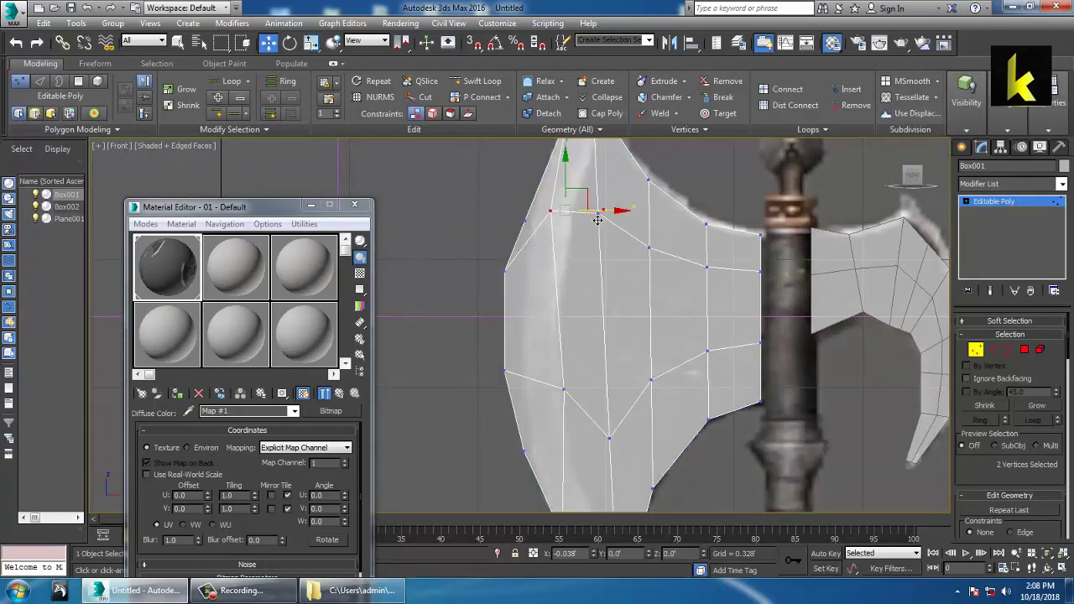
- Move the lower vertices of the same vertical loop towards the cutting edge to follow the reference's bevel line
middle_click_drag(554, 392, 545, 352)
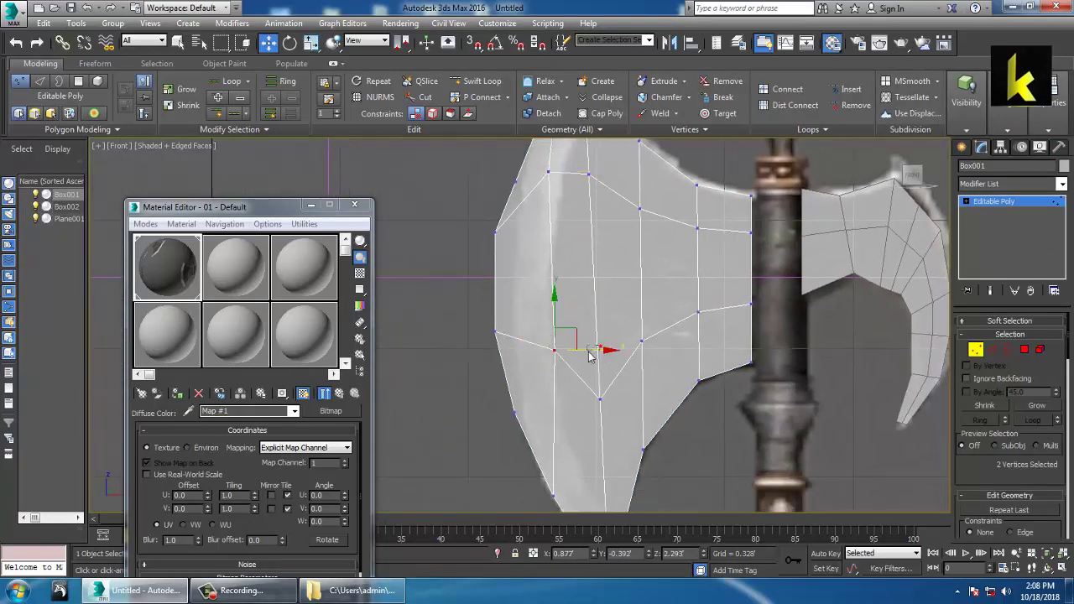
middle_click_drag(632, 239, 619, 203)
middle_click_drag(577, 473, 556, 367)
middle_click_drag(554, 254, 593, 358)
- Cut a new edge line on the main blade's front face, running along the reference's bevel up to the upper tip
right_click(630, 344)
left_click(615, 218)
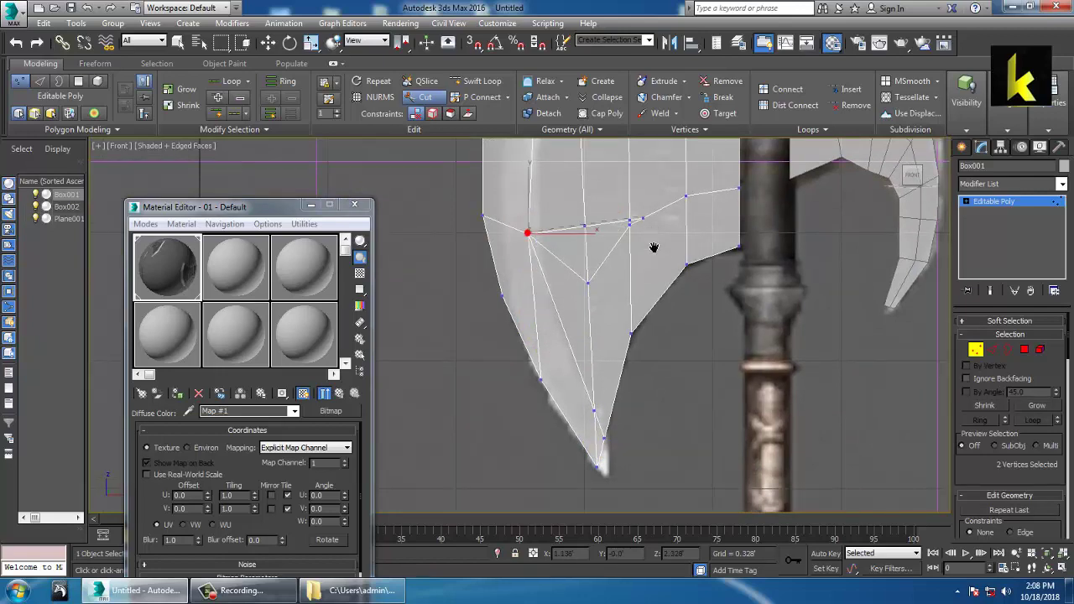
middle_click_drag(654, 230, 640, 460)
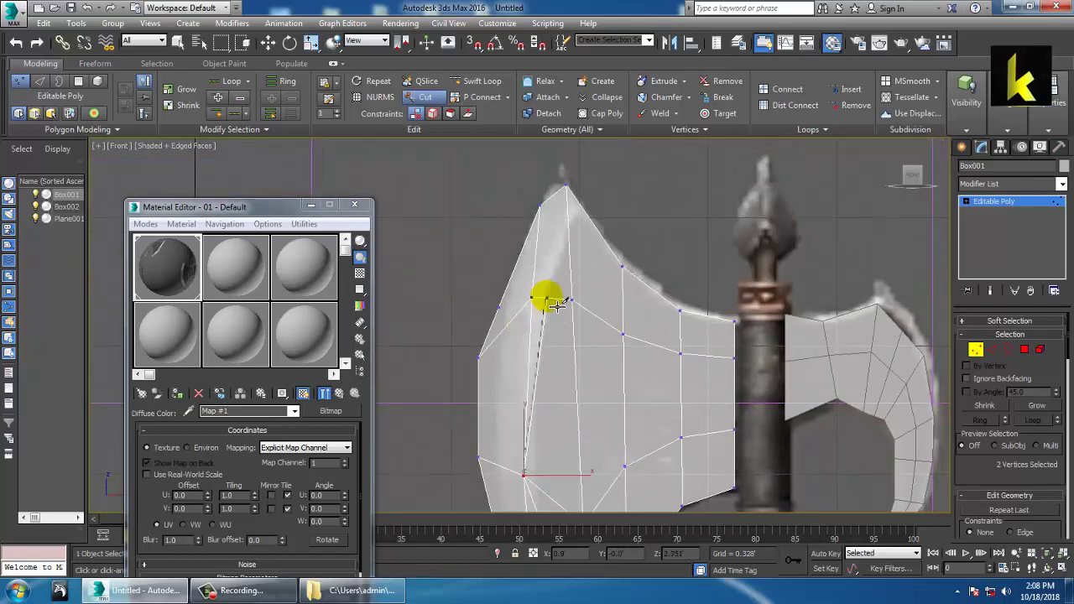
left_click(568, 189)
right_click(704, 310)
- Remove the middle and lower edges of the new bevel cut in the Perspective view
middle_click_drag(611, 401, 610, 303)
scroll(609, 302, "down", 3)
key("alt+w")
middle_click_drag(736, 439, 702, 423)
key("alt+w")
middle_click_drag(681, 384, 657, 363, "alt")
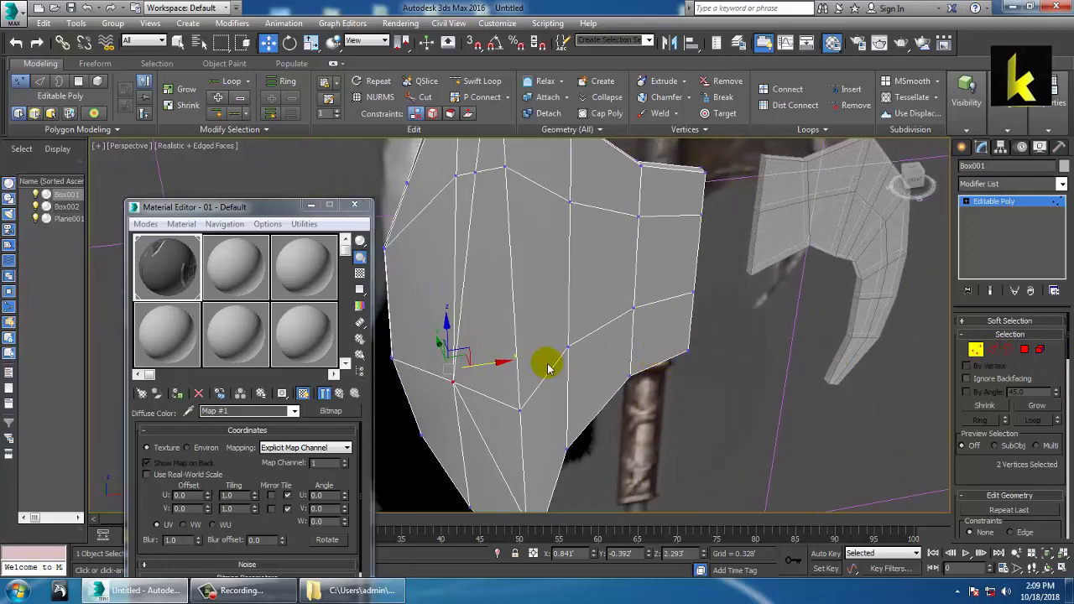
middle_click_drag(495, 357, 468, 271, "alt")
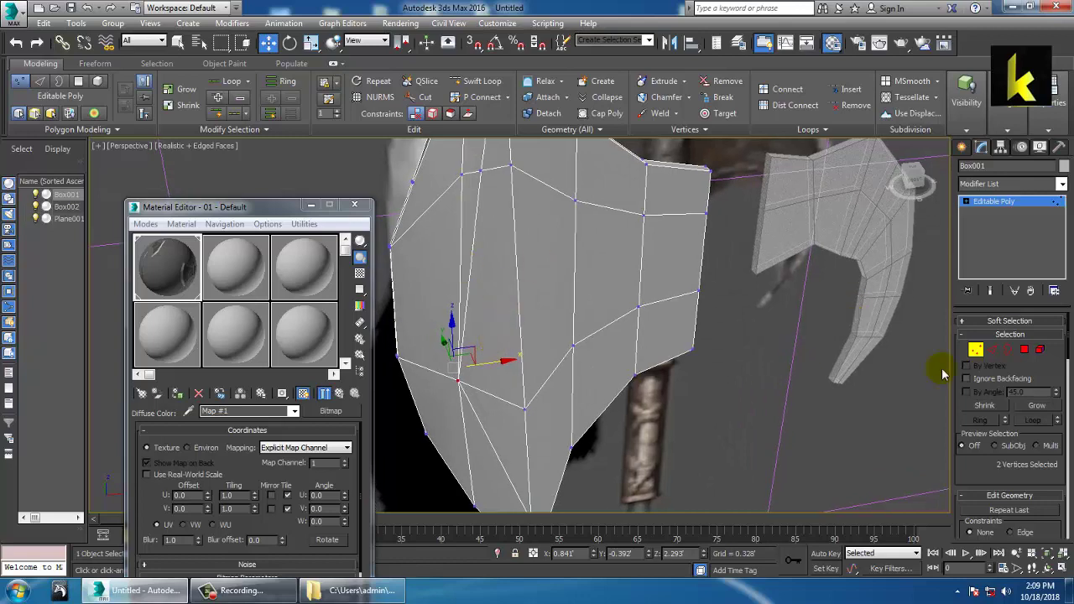
left_click(994, 350)
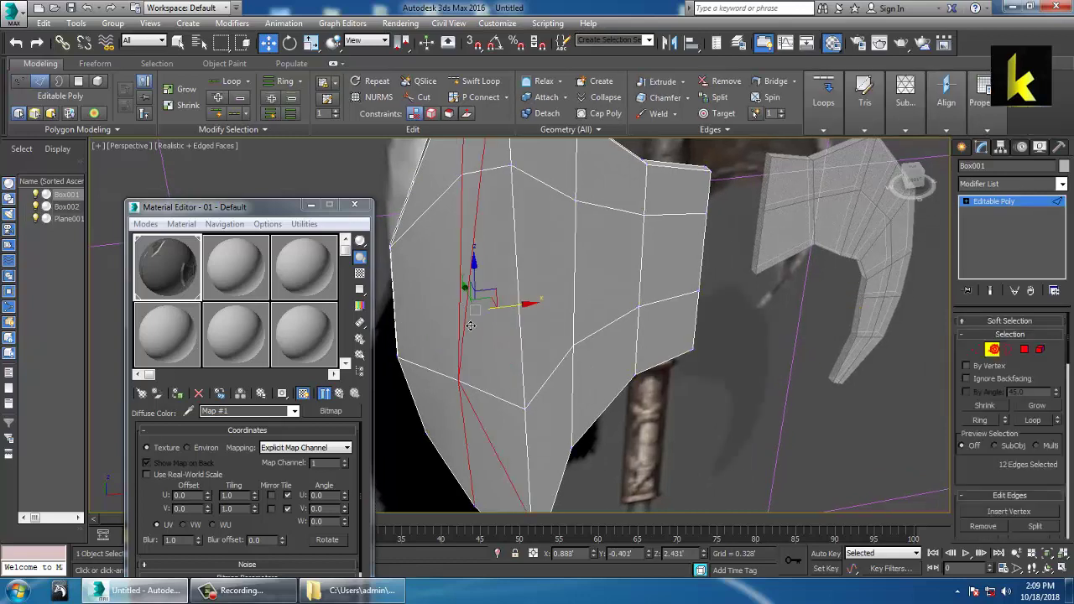
left_click(467, 316)
left_click(489, 430, "ctrl")
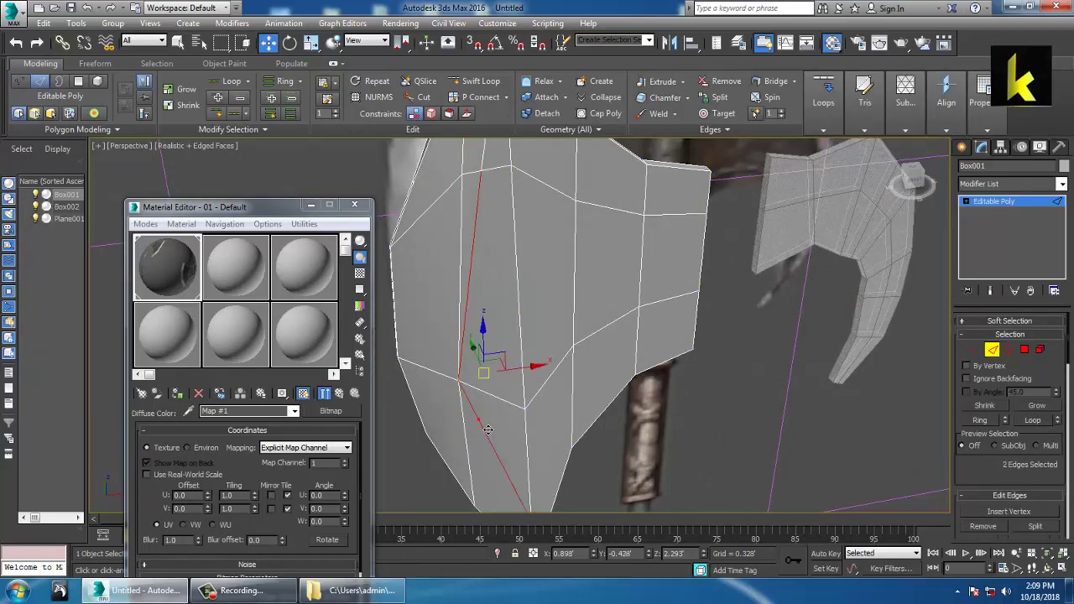
left_click(482, 424)
- Recut the bevel line from the upper cut vertex to the lower cross edge, beside the existing loop, and on towards the bottom tip
right_click(527, 290)
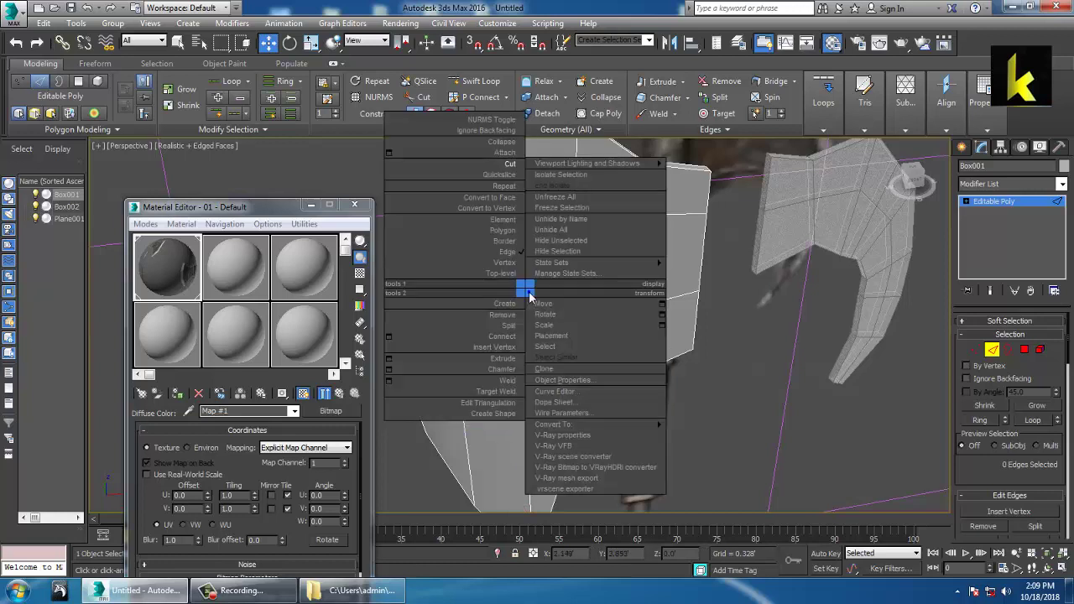
left_click(509, 164)
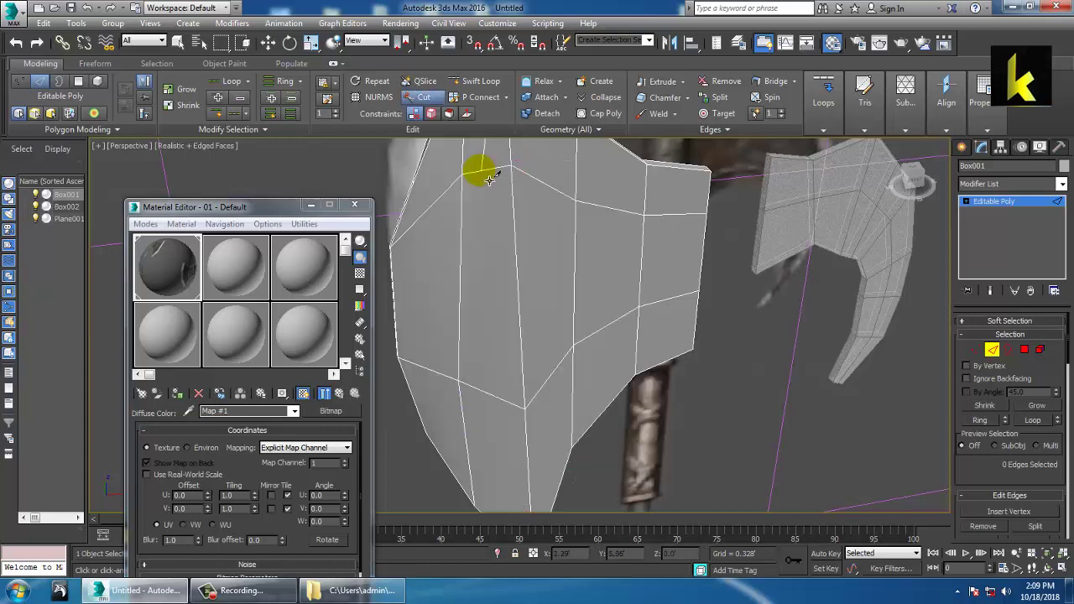
left_click(467, 382)
left_click(471, 385)
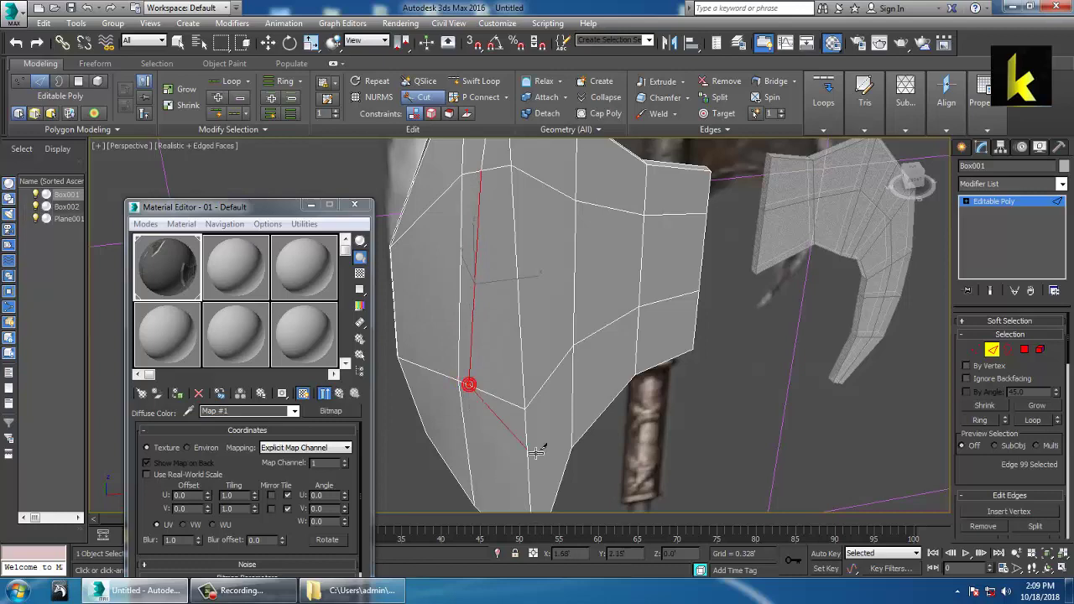
middle_click_drag(537, 448, 525, 356)
left_click(522, 439)
middle_click_drag(663, 298, 711, 375)
right_click(678, 348)
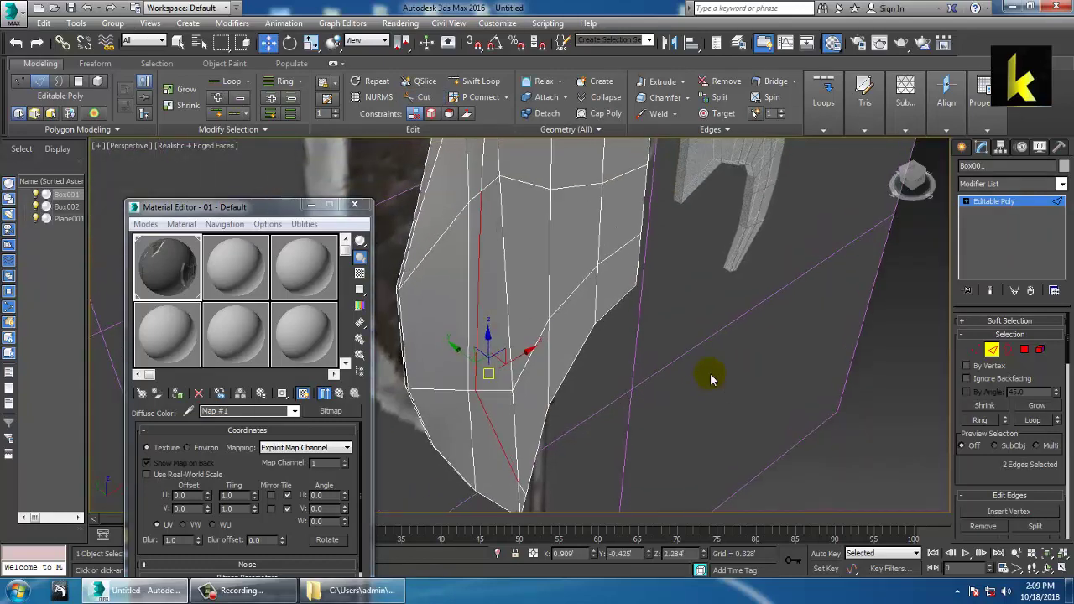
- Select the three vertices along the new bevel cut and move them slightly along negative Y
left_click(975, 349)
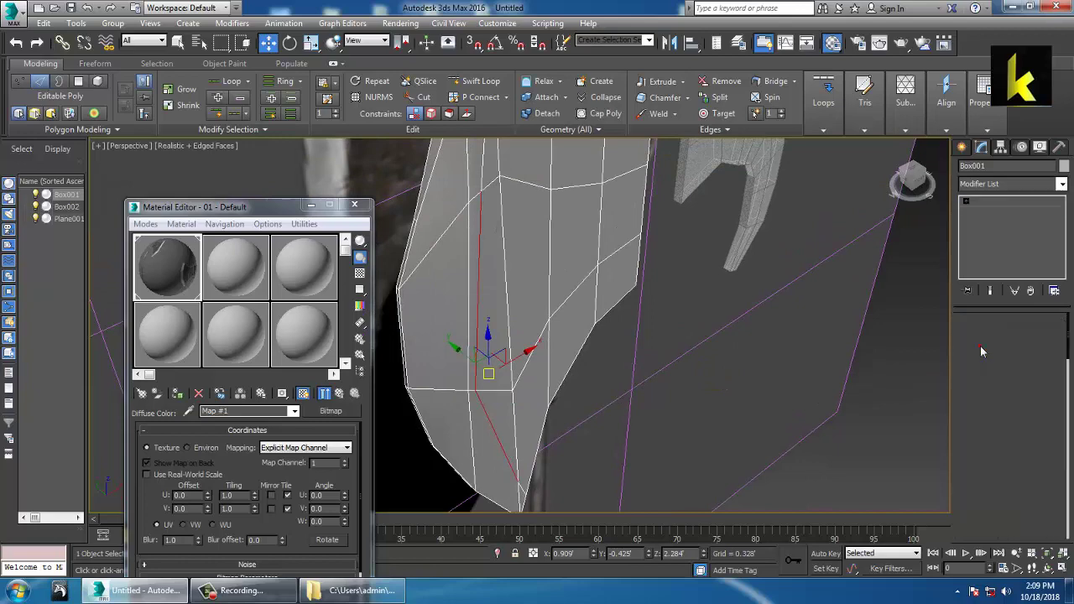
middle_click_drag(604, 353, 556, 335, "alt")
left_click(492, 291)
left_click(490, 474, "ctrl")
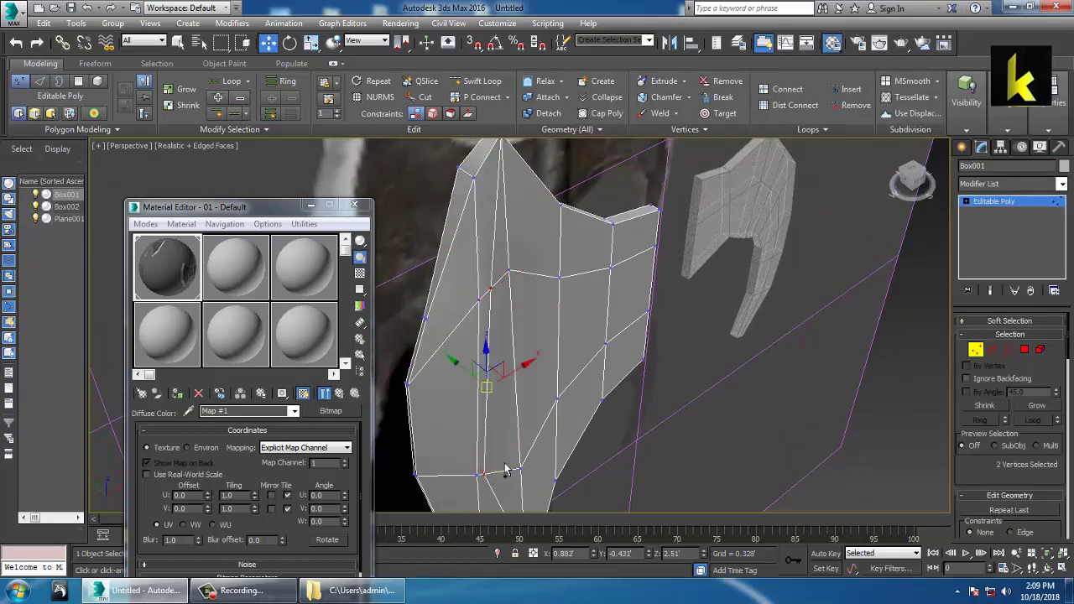
middle_click_drag(504, 467, 546, 307, "alt")
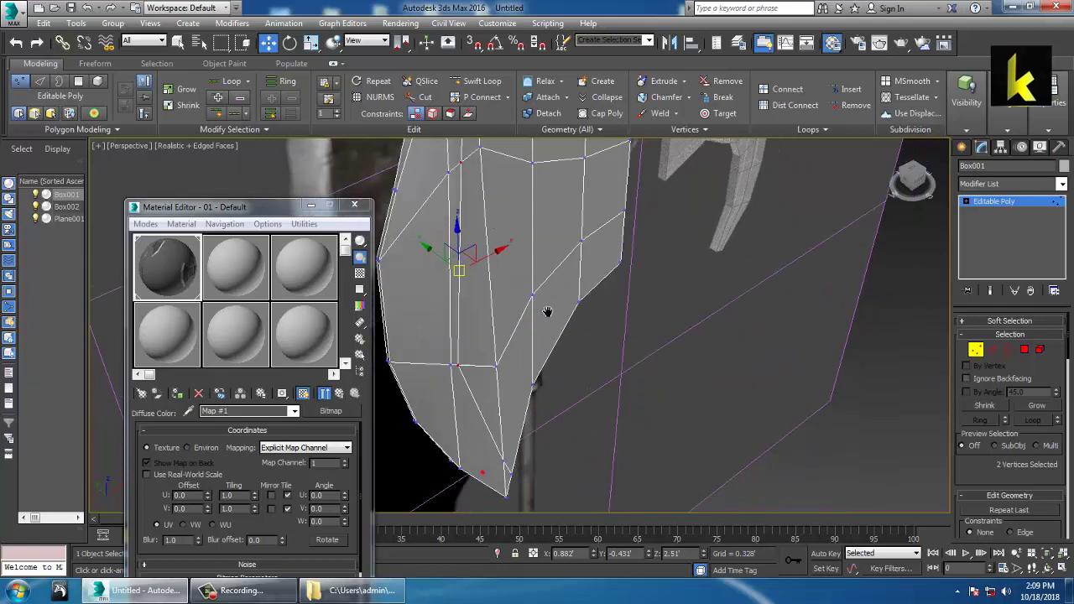
left_click(507, 469, "ctrl")
middle_click_drag(503, 466, 528, 369, "alt")
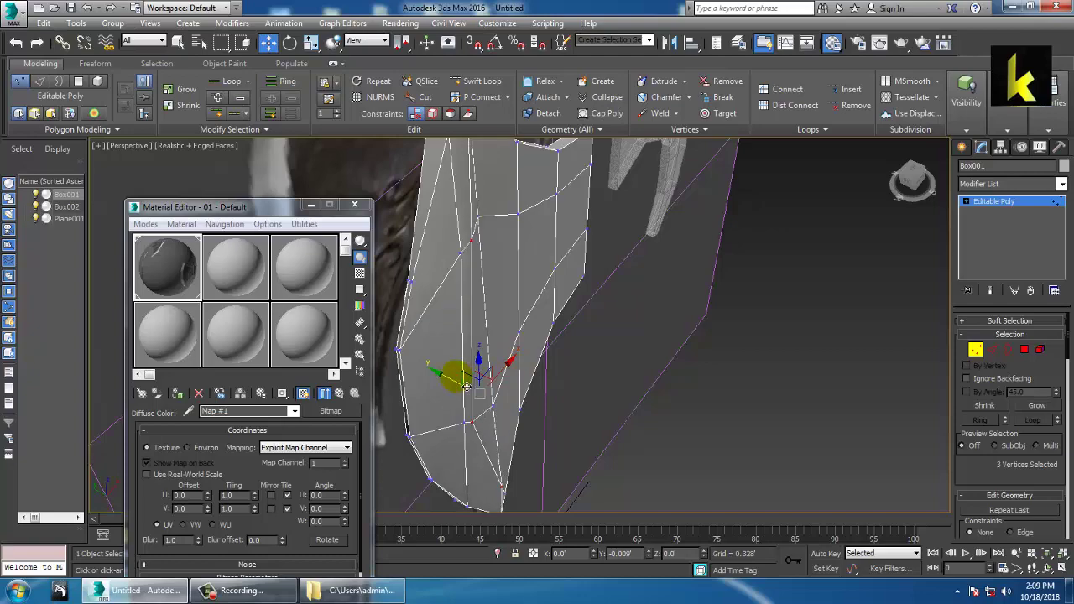
- Adjust the upper vertex of the loop behind the bevel along Y and raise the loop's lower vertex about 0.116'
scroll(705, 375, "down", 5)
middle_click_drag(705, 375, 537, 318, "alt")
scroll(599, 363, "up", 3)
key("r")
key("w")
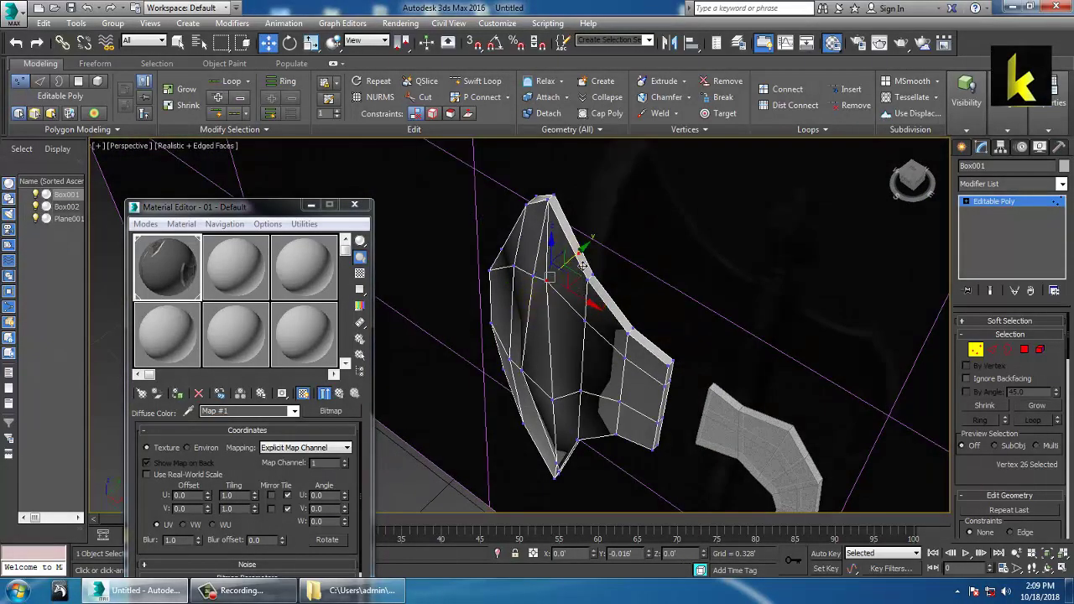
middle_click_drag(579, 254, 601, 319, "alt")
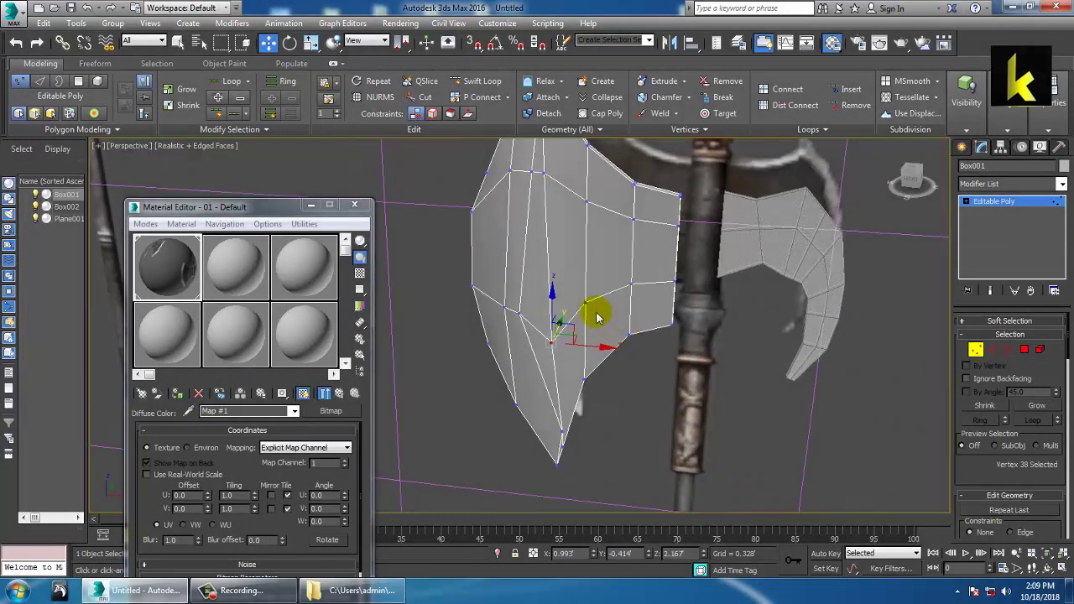
middle_click_drag(557, 275, 518, 246, "alt")
- Leave vertex editing and examine the main blade against the reference axe in the Front and Perspective views
left_click(1041, 196)
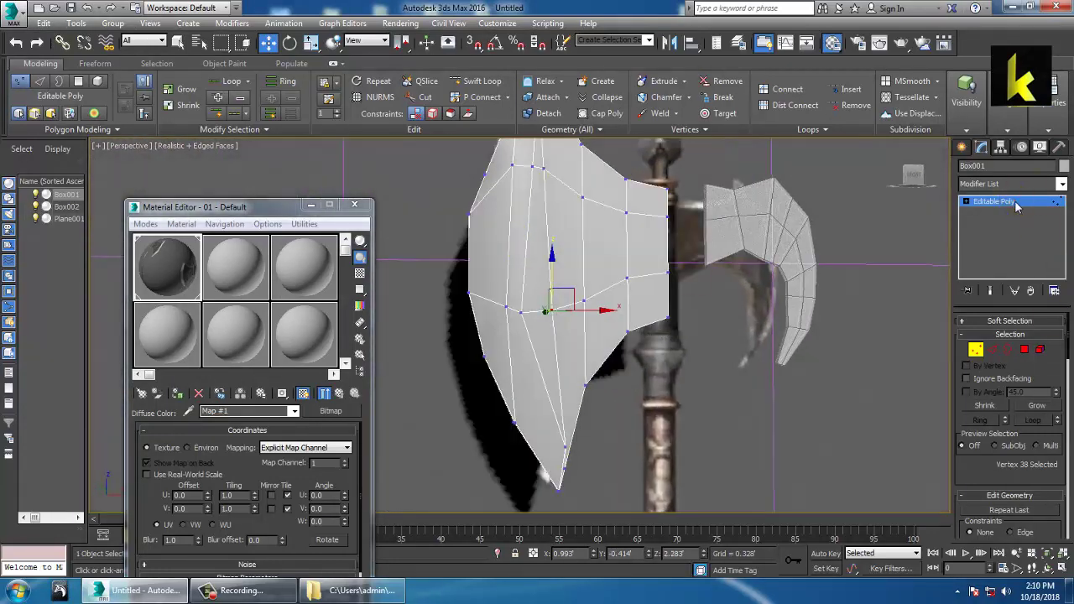
key("alt+w")
left_click(701, 282)
key("alt+w")
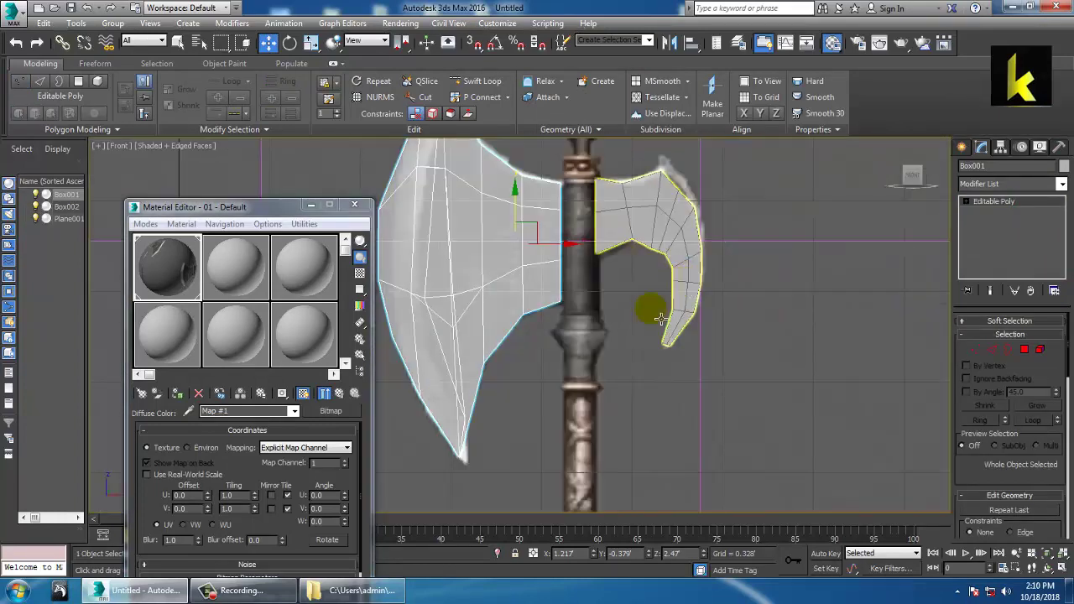
scroll(655, 335, "down", 4)
middle_click_drag(569, 305, 635, 350)
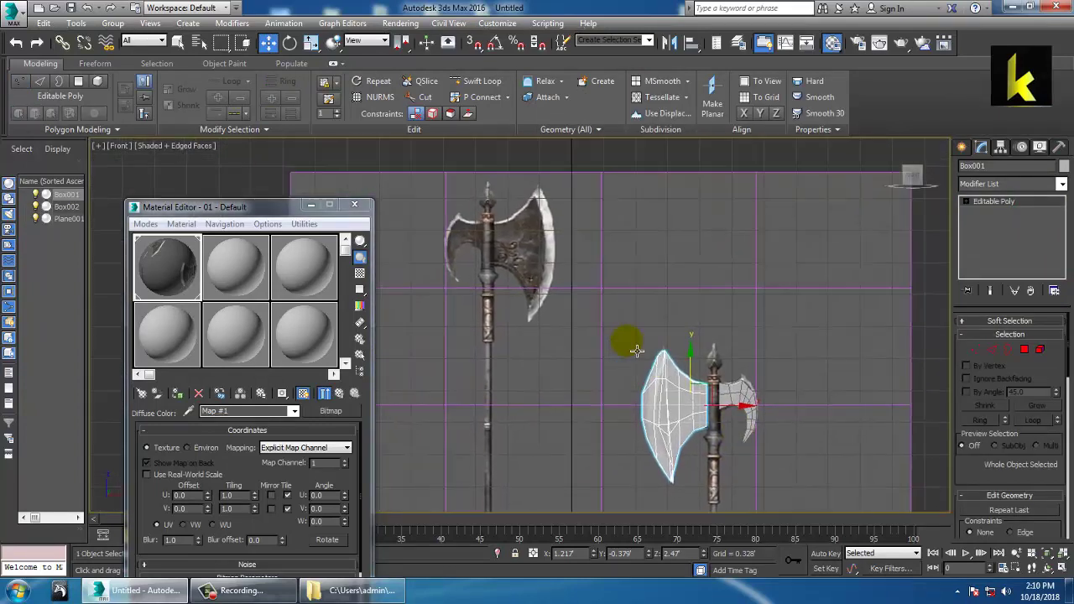
scroll(636, 350, "up", 2)
middle_click_drag(722, 386, 698, 372)
middle_click_drag(670, 300, 611, 149)
middle_click_drag(773, 396, 726, 369)
scroll(724, 382, "up", 2)
key("alt+w")
middle_click_drag(548, 296, 594, 320)
middle_click_drag(692, 429, 647, 424)
key("alt+w")
middle_click_drag(758, 428, 887, 465)
scroll(887, 465, "down", 2)
middle_click_drag(704, 384, 723, 391)
scroll(722, 391, "up", 2)
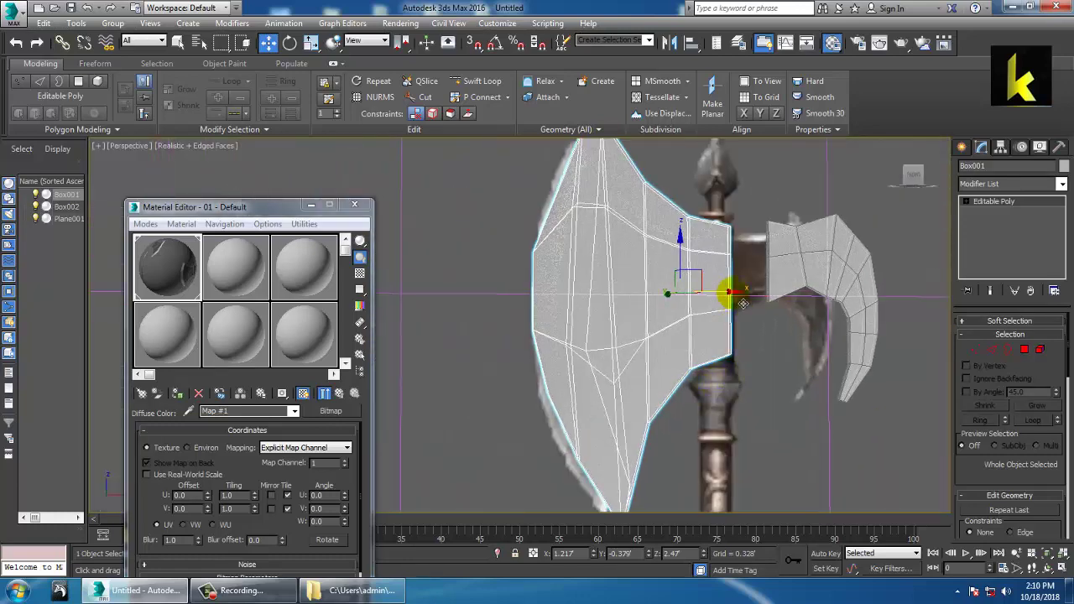
- Move the main blade about 1.03' along negative X, clear of the reference axe head
left_click_drag(742, 300, 438, 300)
scroll(529, 292, "down", 2)
middle_click_drag(534, 290, 557, 266)
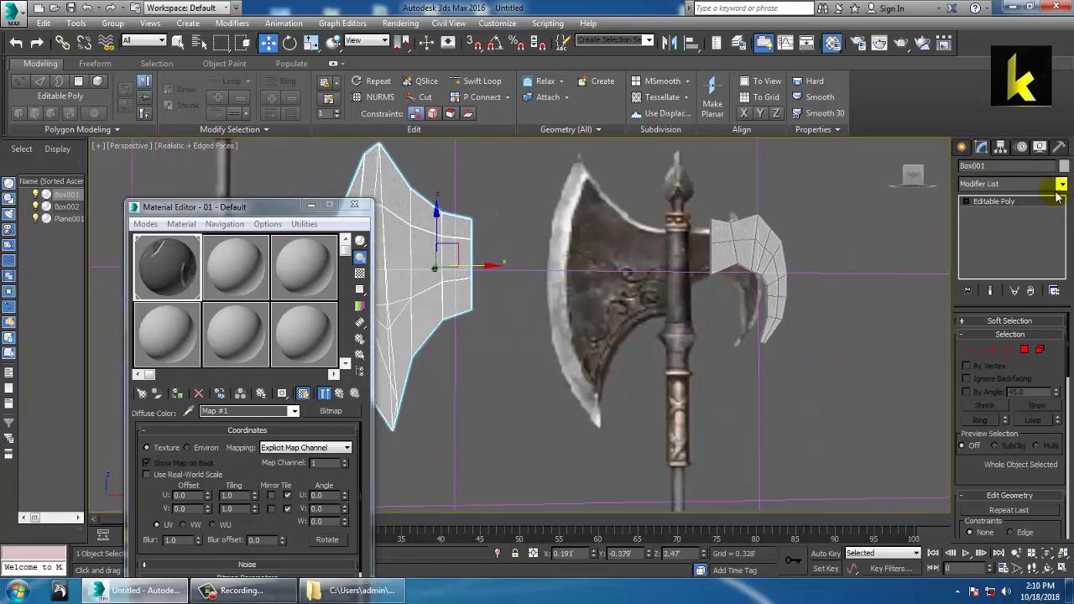
- Create a narrow box about 0.44' long and 0.09' wide in the Front view, between the shaft and the reference's main blade
left_click(962, 147)
left_click(987, 233)
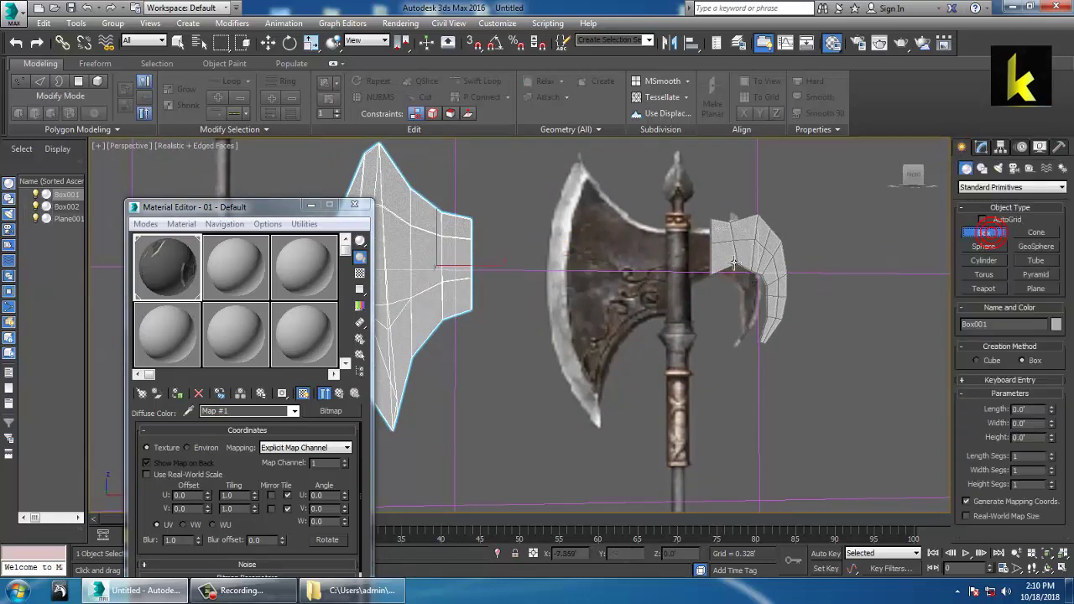
key("alt+w")
left_click(823, 256)
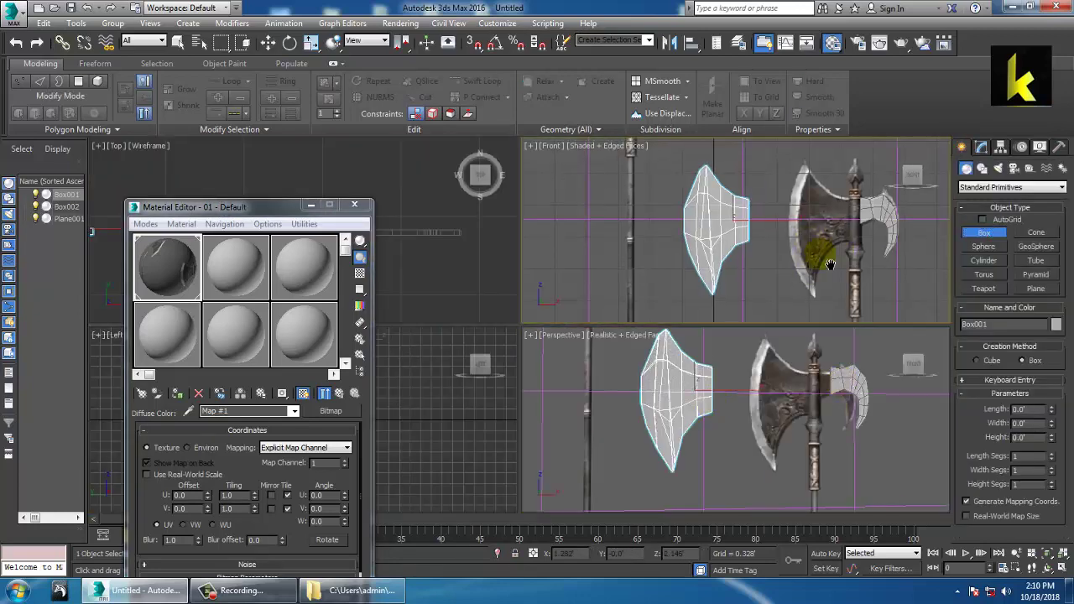
key("alt+w")
middle_click_drag(693, 303, 807, 325)
left_click_drag(650, 303, 640, 403)
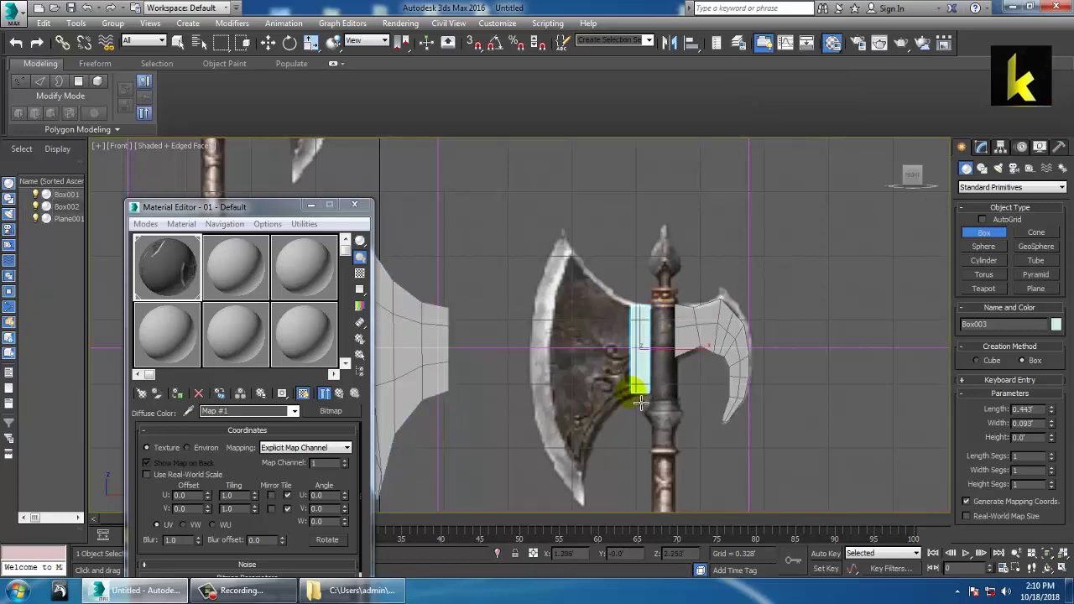
left_click(641, 393)
- Move the new box along Y in line with the rear blade and scale its thickness along Y to about 79%
key("w")
key("alt+w")
left_click(781, 477)
key("alt+w")
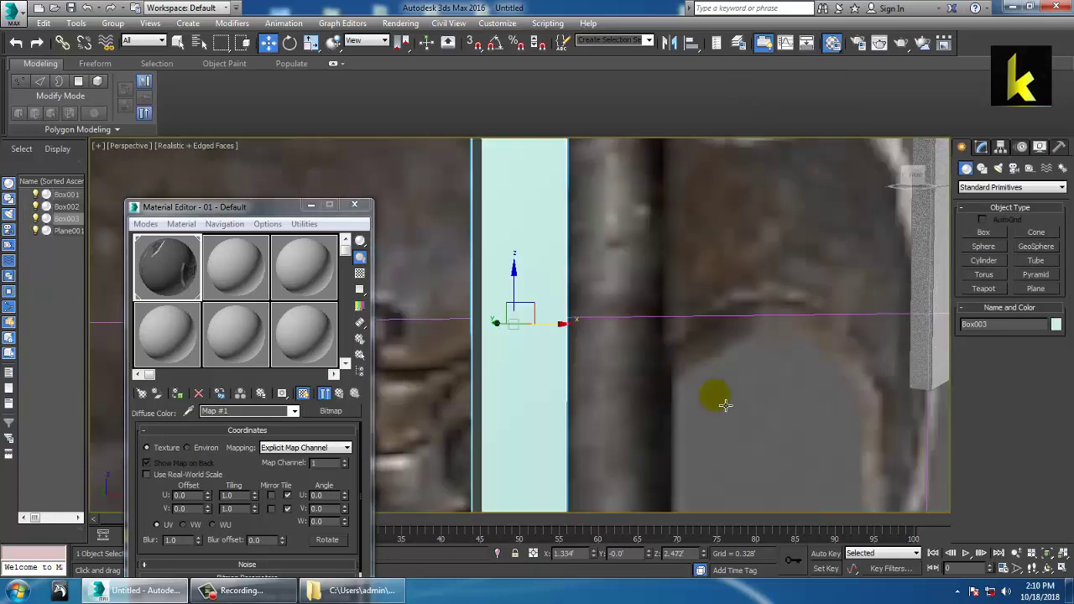
middle_click_drag(724, 406, 760, 417, "alt")
scroll(759, 417, "down", 5)
left_click_drag(609, 366, 790, 419)
key("r")
left_click_drag(893, 419, 882, 427)
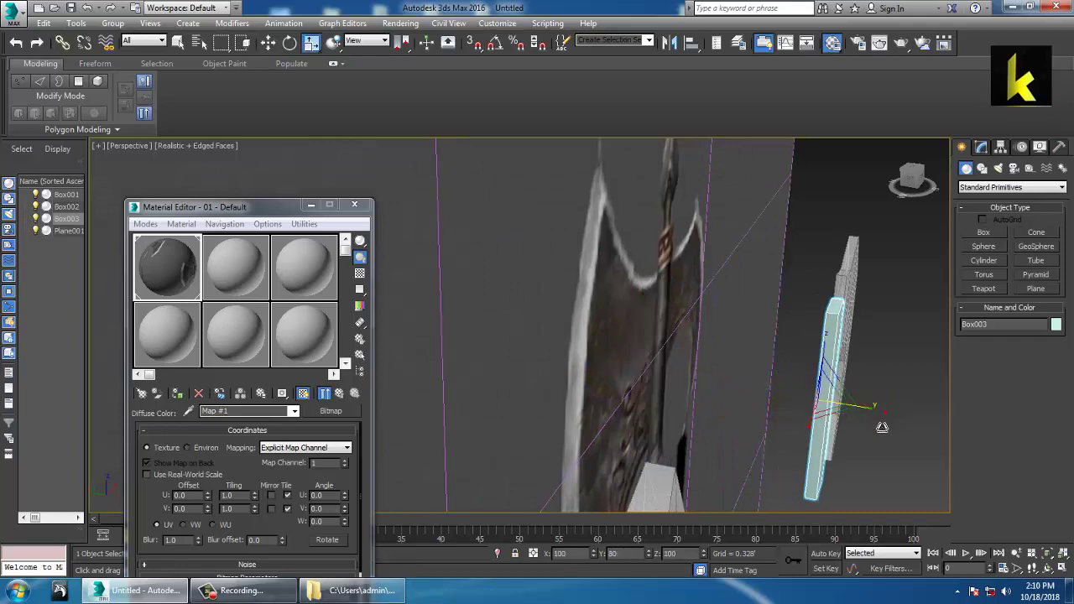
key("alt+w")
key("alt+w")
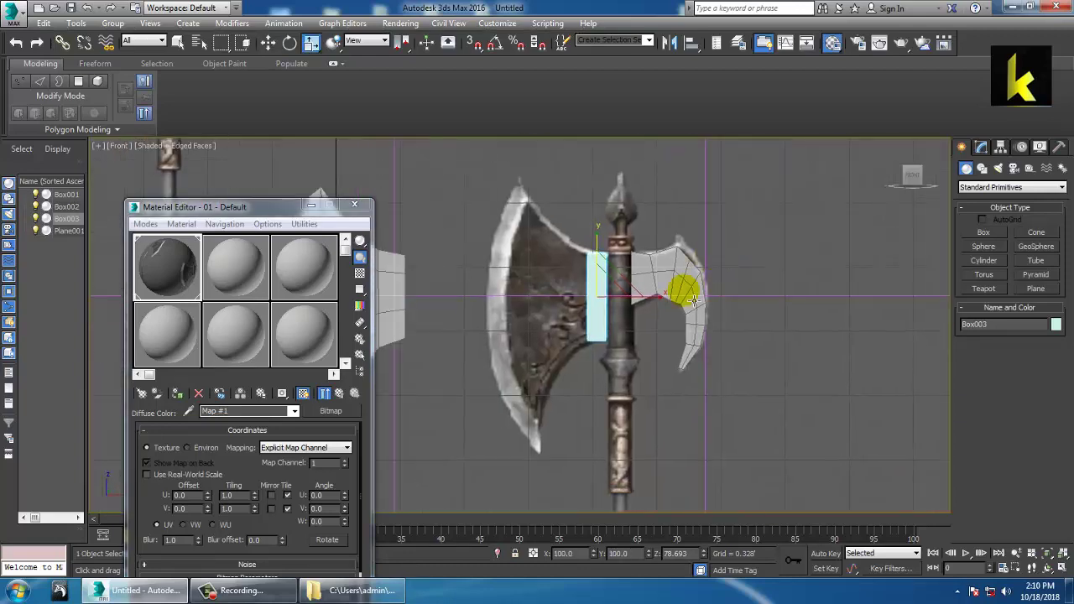
- Convert the new box to an Editable Poly
scroll(715, 302, "up", 3)
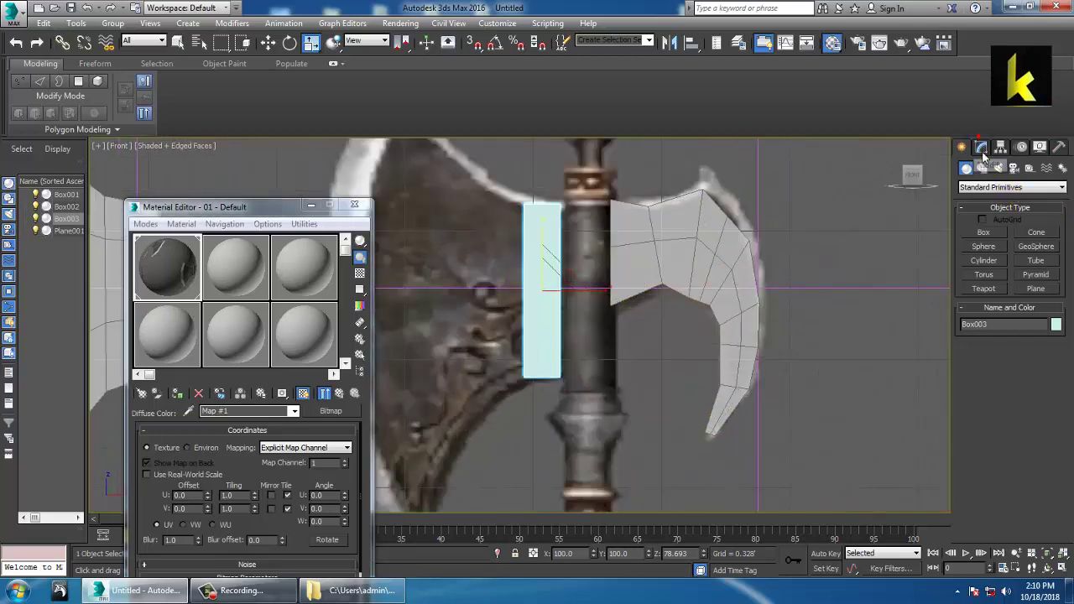
left_click(982, 148)
right_click(993, 200)
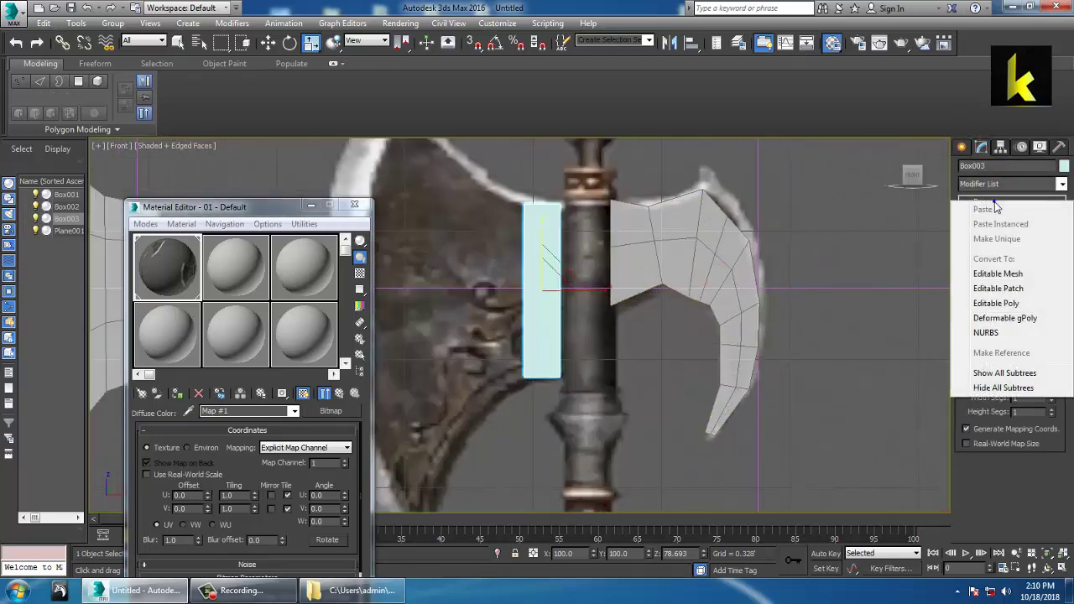
left_click(1018, 304)
- Extrude the box's side polygon facing the cutting edge by about 0.137'
left_click(1026, 350)
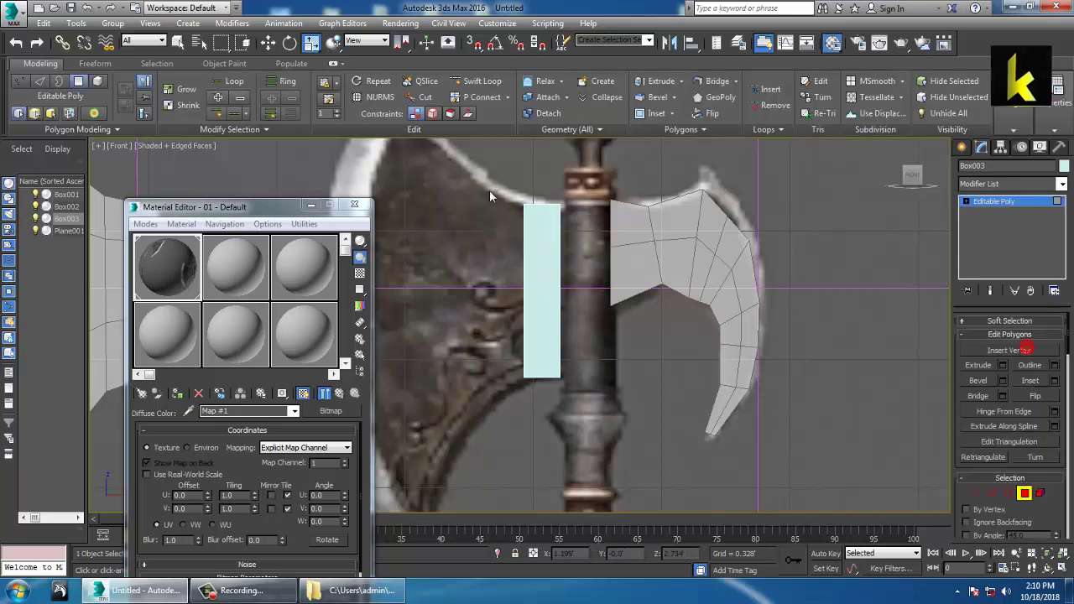
left_click_drag(547, 401, 547, 402)
left_click_drag(623, 373, 638, 409, "alt")
key("w")
left_click(1003, 367)
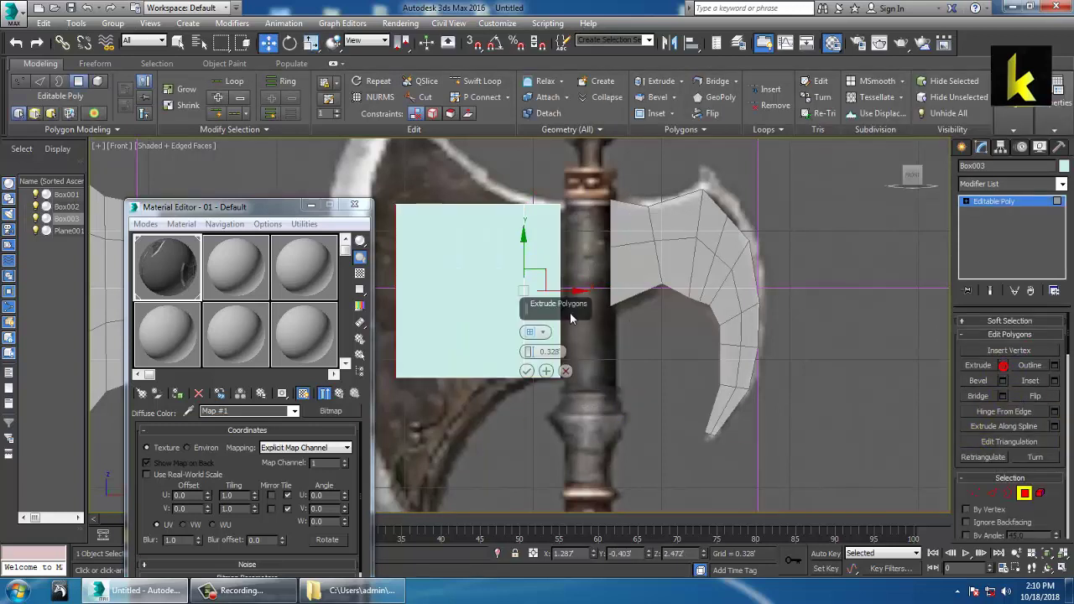
left_click_drag(528, 353, 576, 427)
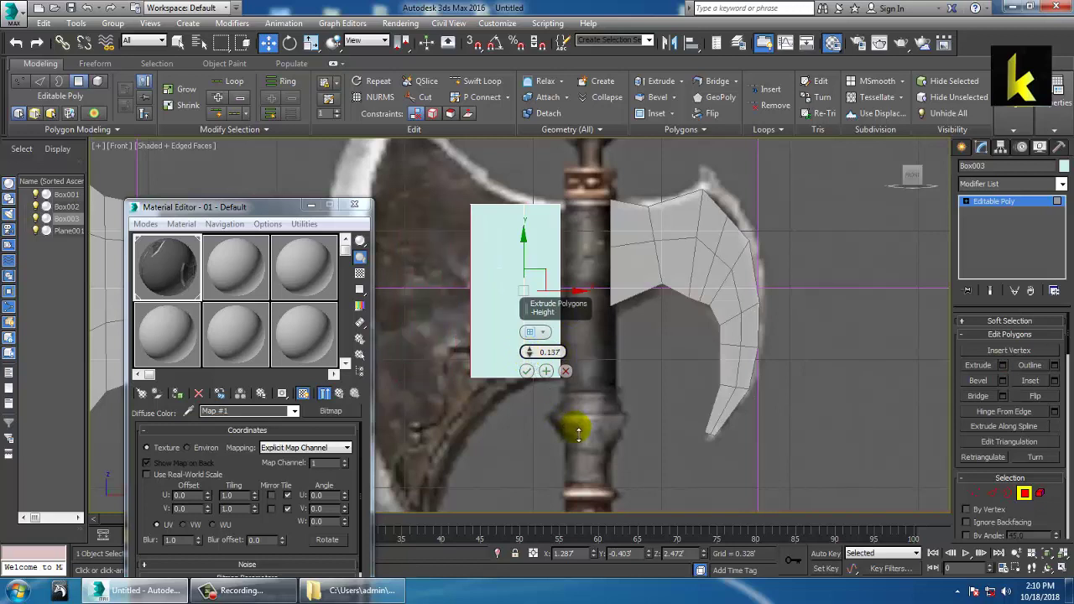
left_click(526, 370)
left_click(527, 372)
middle_click_drag(584, 297, 615, 311)
- Move the upper and lower vertices at the extruded end outward to match the reference blade's outline
key("1")
middle_click_drag(500, 209, 515, 247)
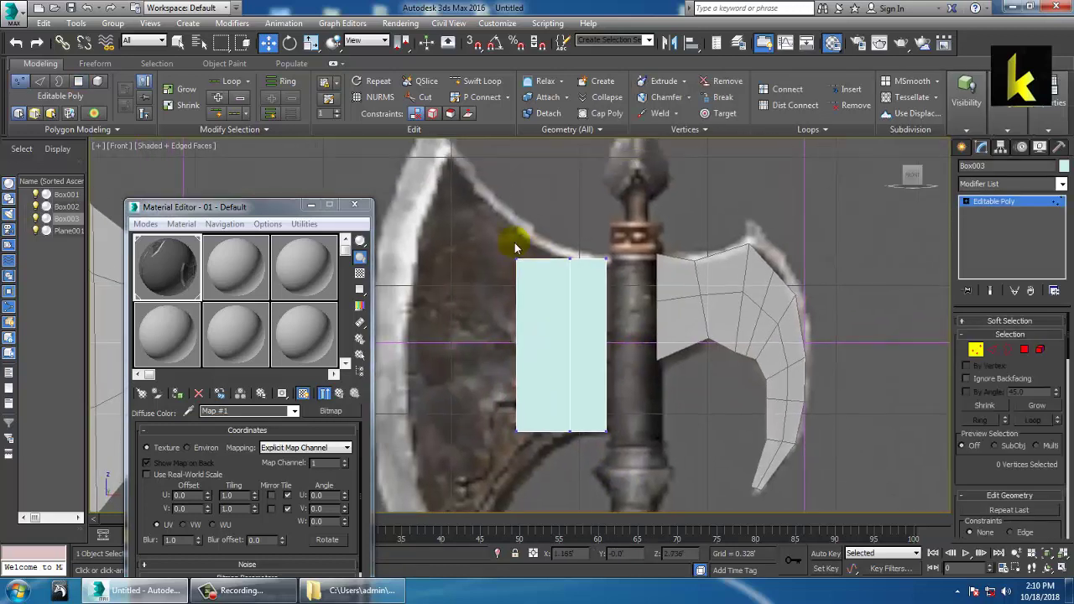
left_click_drag(548, 252, 547, 219)
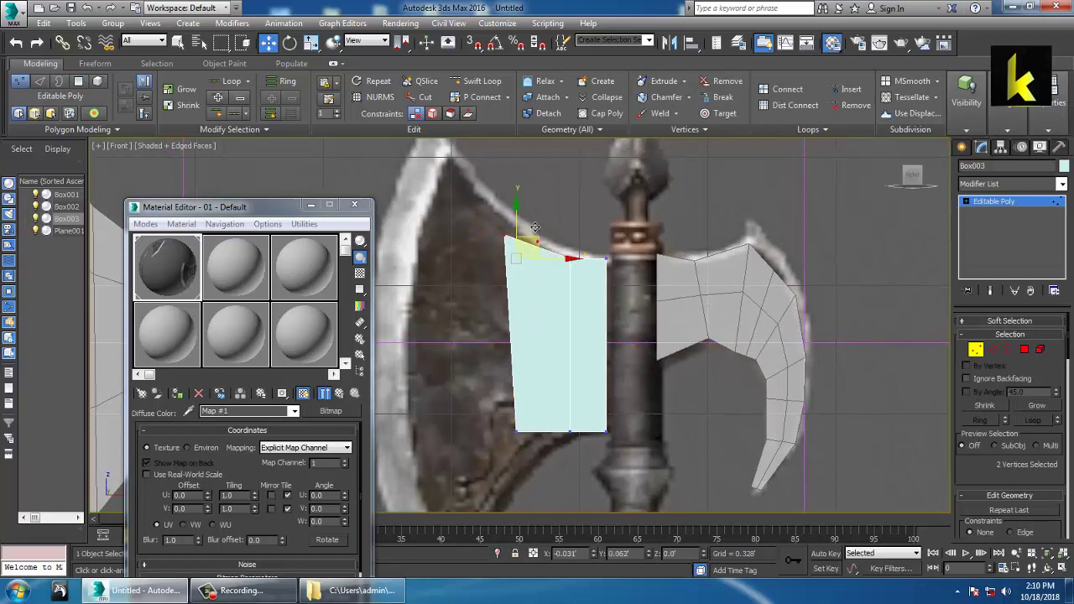
middle_click_drag(508, 370, 495, 298)
left_click_drag(529, 389, 530, 390)
left_click_drag(515, 345, 528, 380)
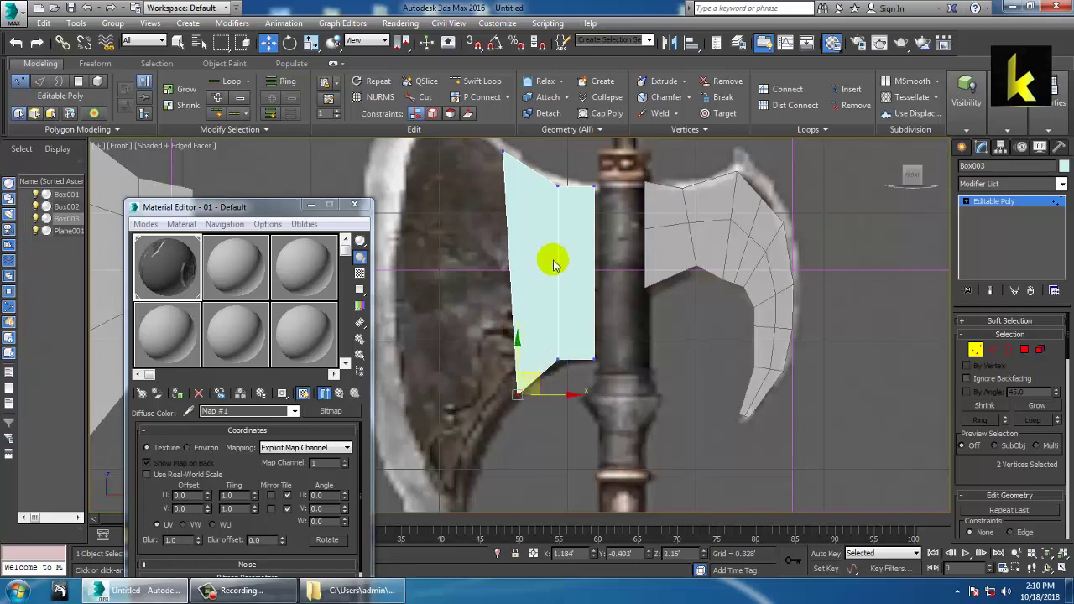
- Extrude the main blade's end polygon facing the cutting edge by 0.18'
middle_click_drag(554, 269, 558, 292)
left_click(1025, 353)
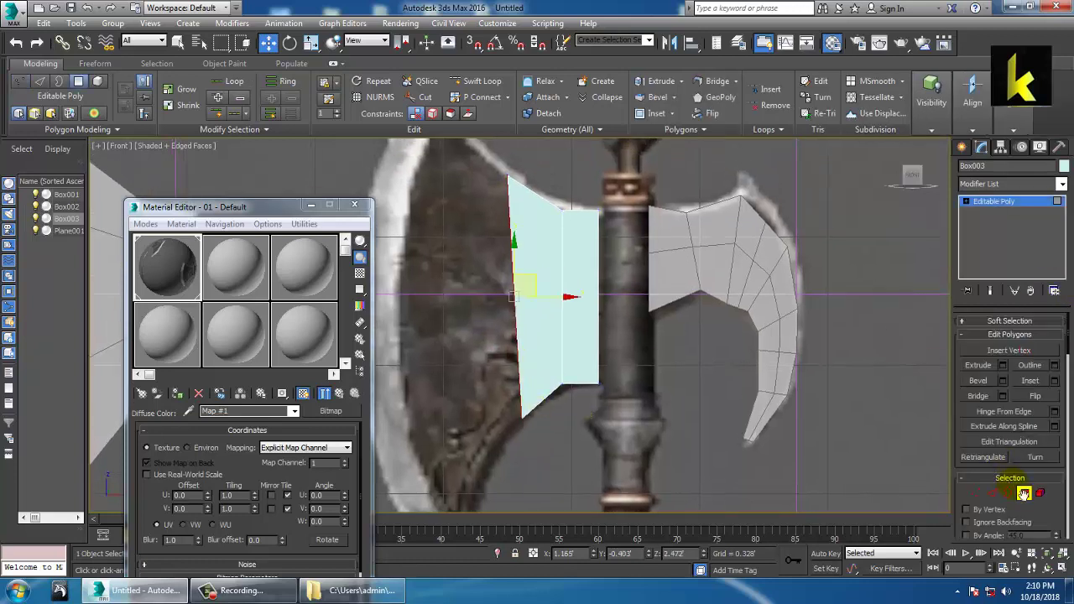
left_click(1002, 367)
left_click_drag(528, 363, 529, 351)
left_click(526, 371)
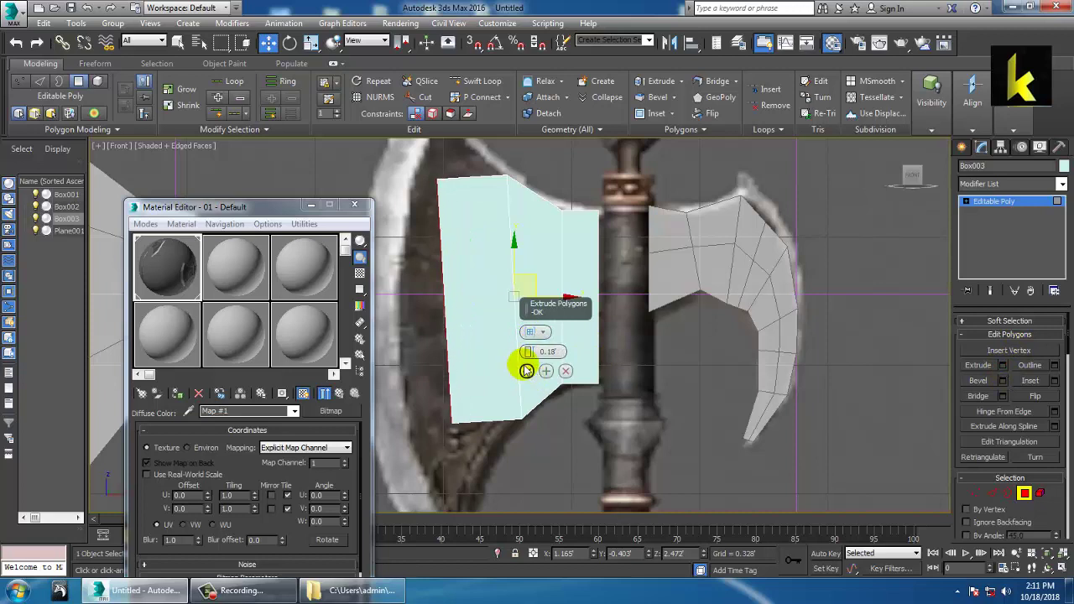
- Move the upper and lower vertices of the extruded end outward to follow the reference blade's outline
scroll(572, 305, "up", 2)
key("1")
left_click_drag(458, 204, 501, 274)
left_click_drag(500, 211, 522, 161)
middle_click_drag(529, 270, 517, 199)
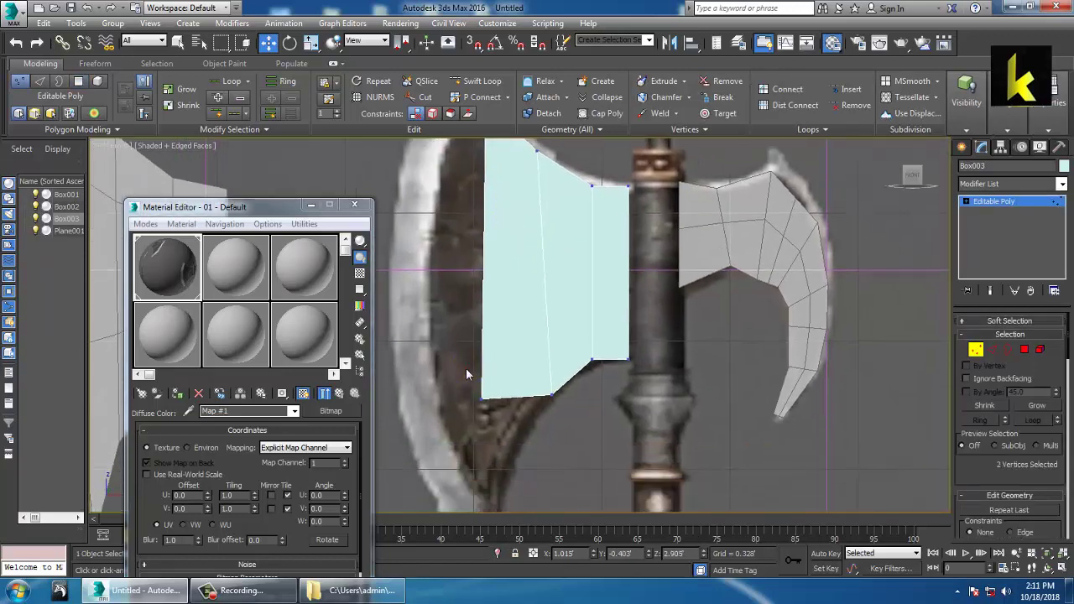
left_click_drag(511, 395, 533, 451)
scroll(753, 340, "down", 2)
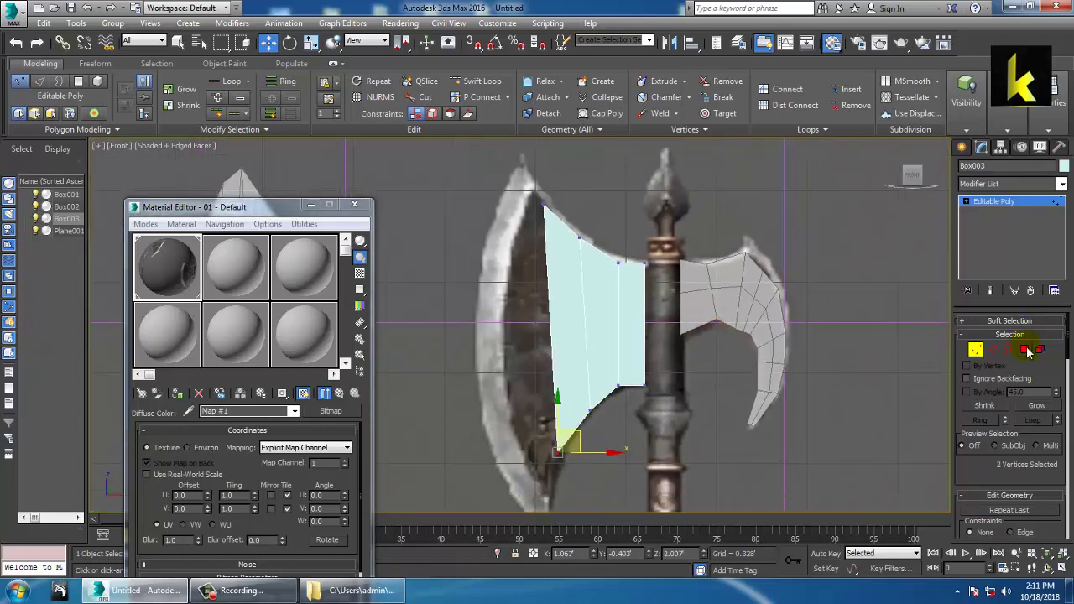
- Extrude the end polygon by another 0.18' and pull its upper and lower vertices toward the blade's two tips
left_click(1028, 350)
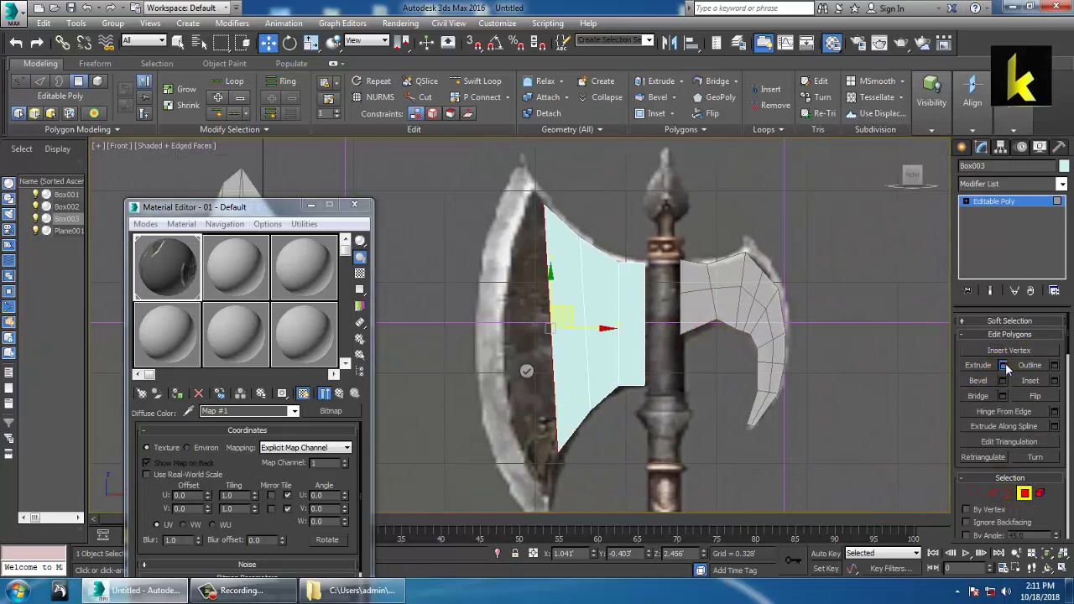
left_click(528, 371)
middle_click_drag(618, 259, 655, 330)
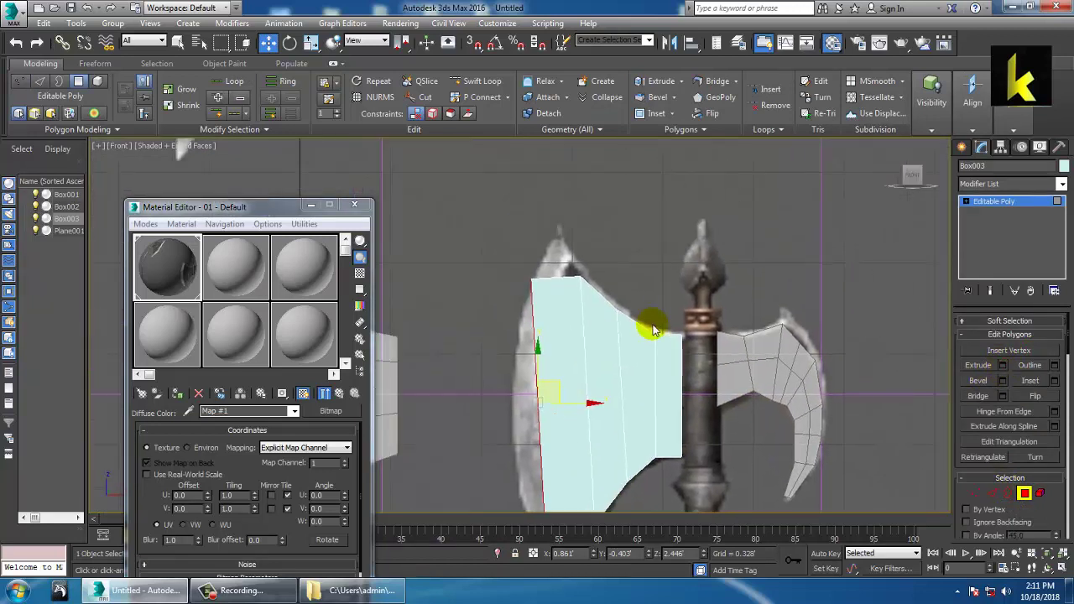
key("1")
left_click_drag(559, 273, 593, 232)
middle_click_drag(568, 409, 563, 259)
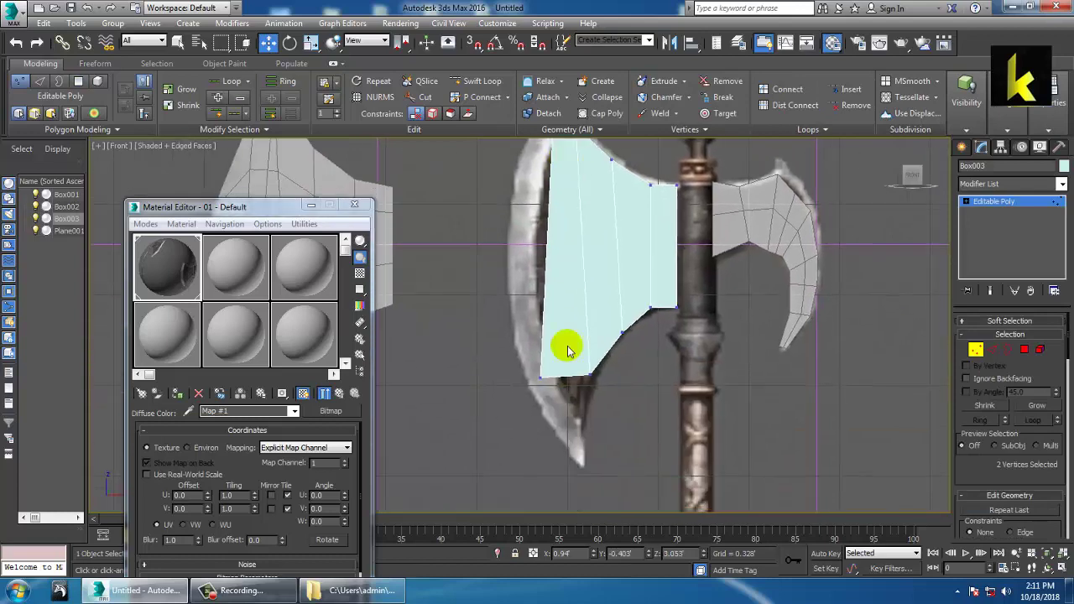
left_click_drag(571, 375, 611, 431)
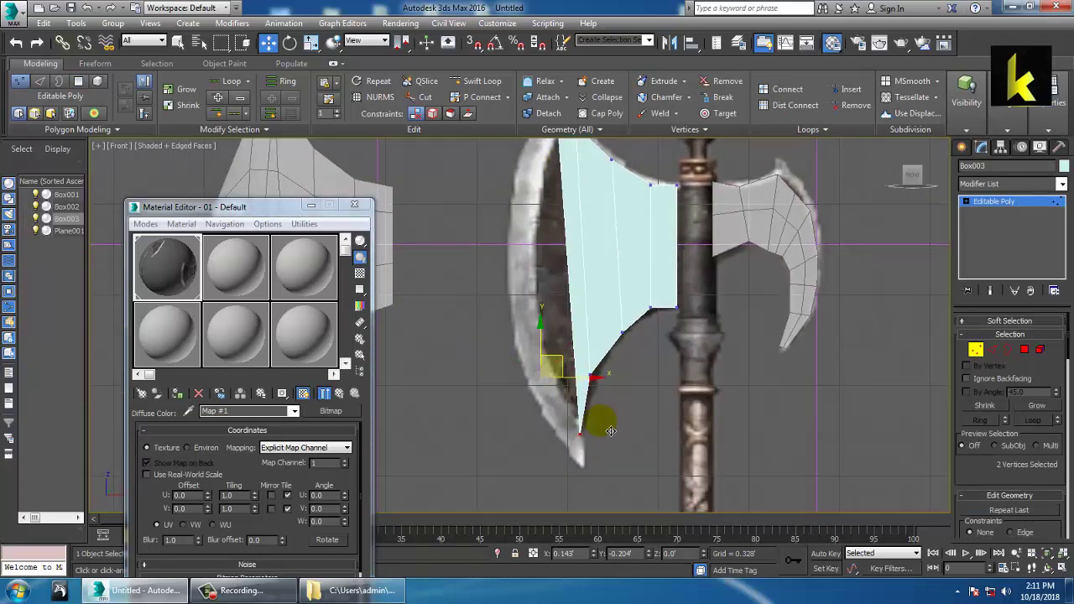
middle_click_drag(629, 305, 618, 364)
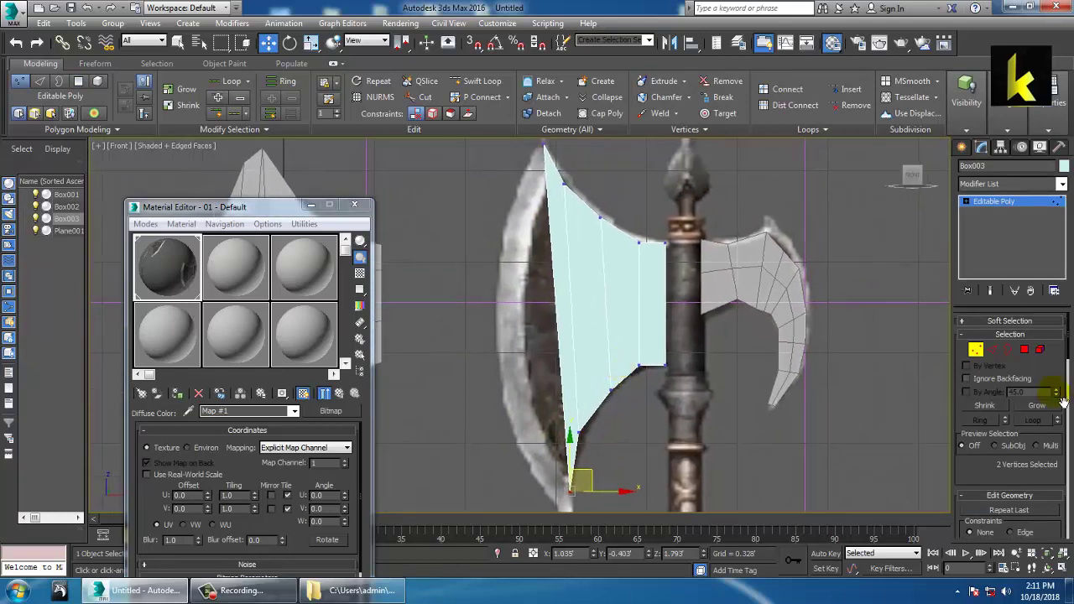
- Extrude the end polygon toward the cutting edge once more by 0.18' and narrow its corner vertices in at both blade tips
left_click(1023, 350)
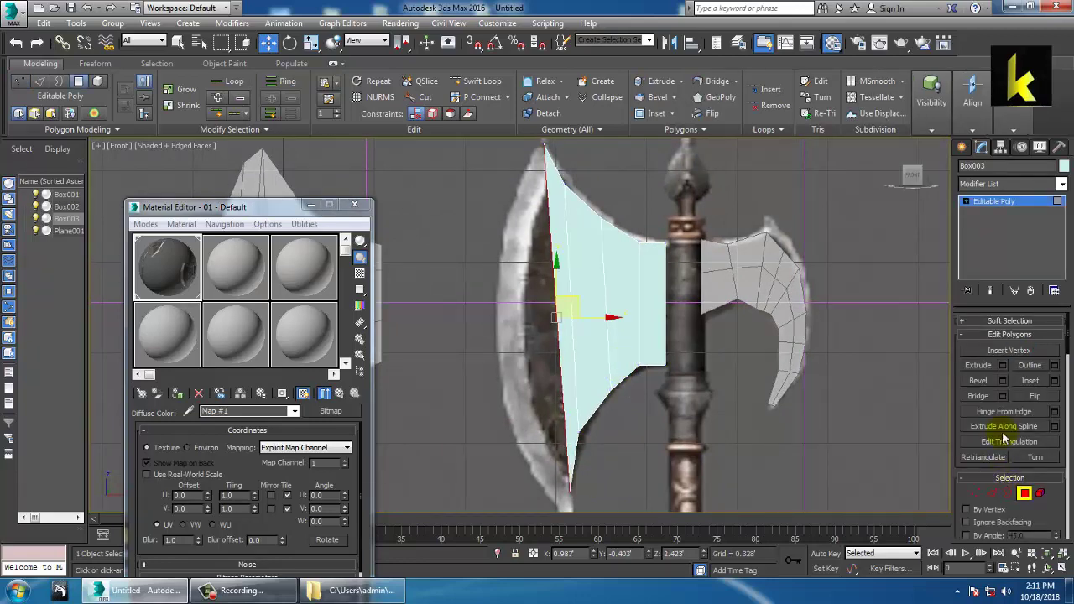
left_click(1003, 366)
left_click(527, 367)
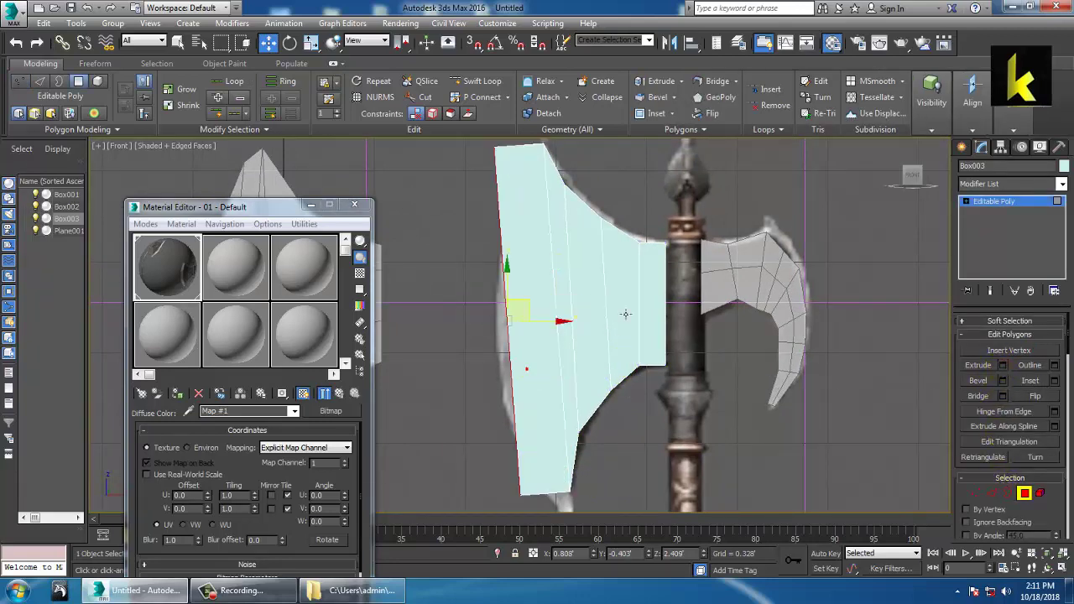
middle_click_drag(619, 322, 646, 394)
key("1")
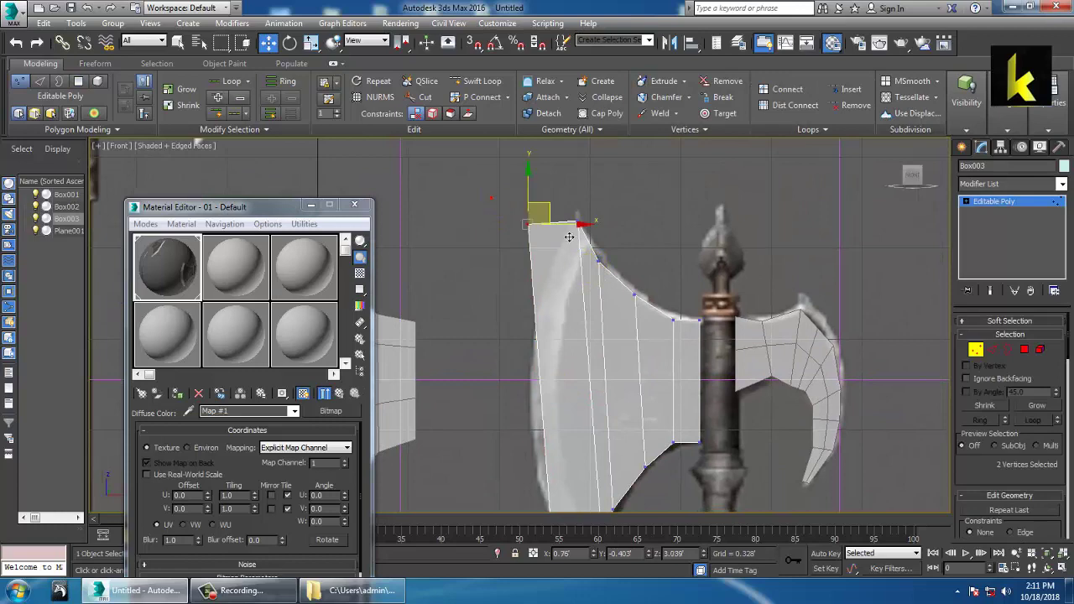
left_click_drag(548, 211, 587, 210)
middle_click_drag(573, 508, 541, 322)
left_click_drag(553, 372, 583, 394)
middle_click_drag(592, 336, 584, 423)
middle_click_drag(574, 314, 561, 349)
- Add four lengthwise edge loops across the main blade with Swift Loop
left_click(993, 202)
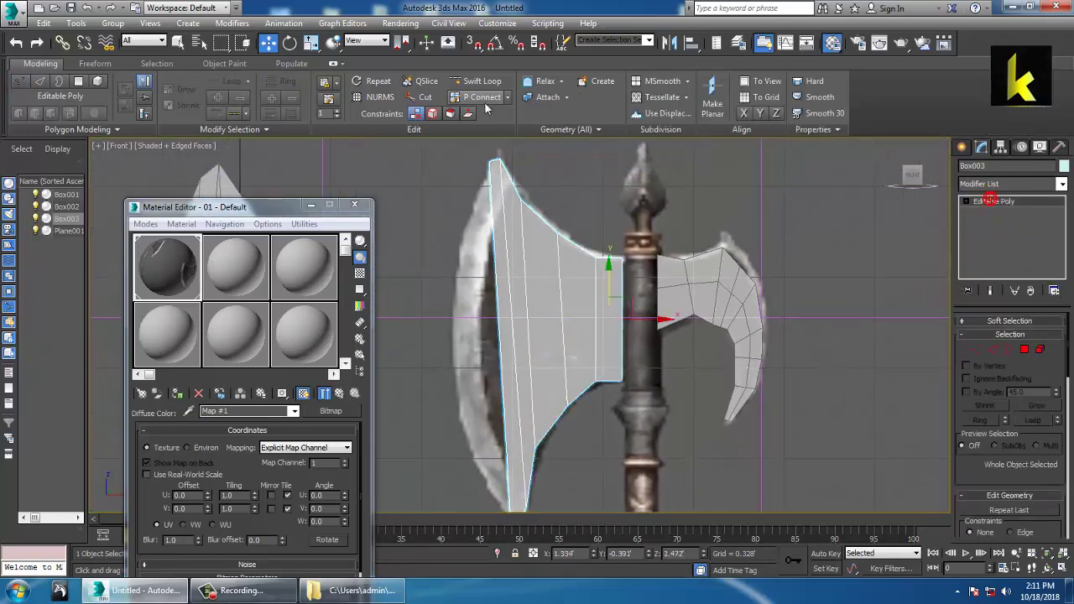
left_click(514, 250)
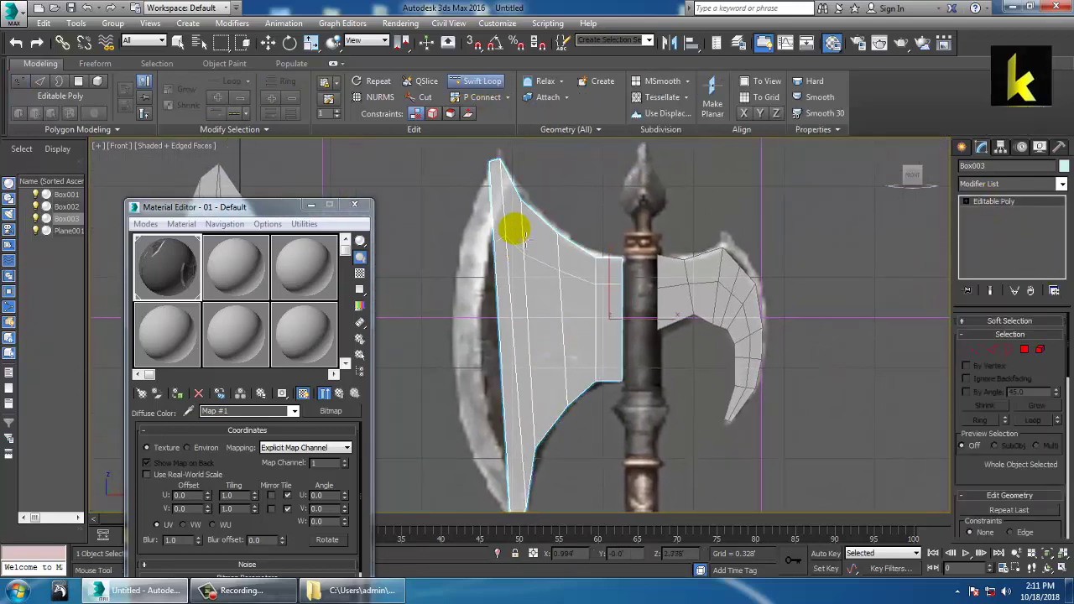
left_click(524, 285)
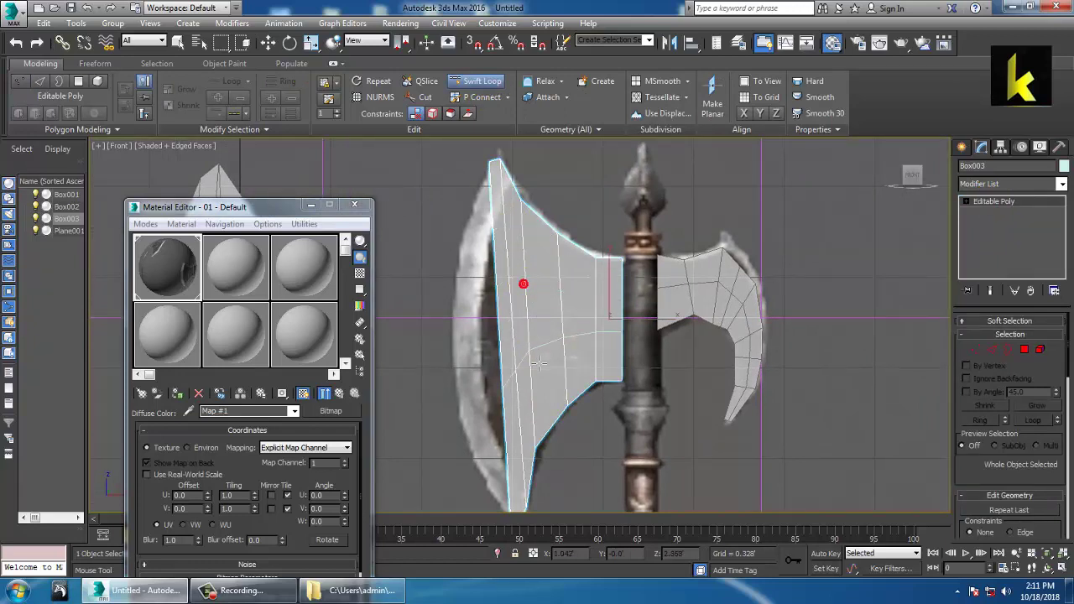
left_click(522, 348)
left_click(526, 411)
- Move the new loops' upper front vertices so the blade's front edge starts to curve along the reference
key("w")
key("1")
left_click_drag(456, 219, 479, 277)
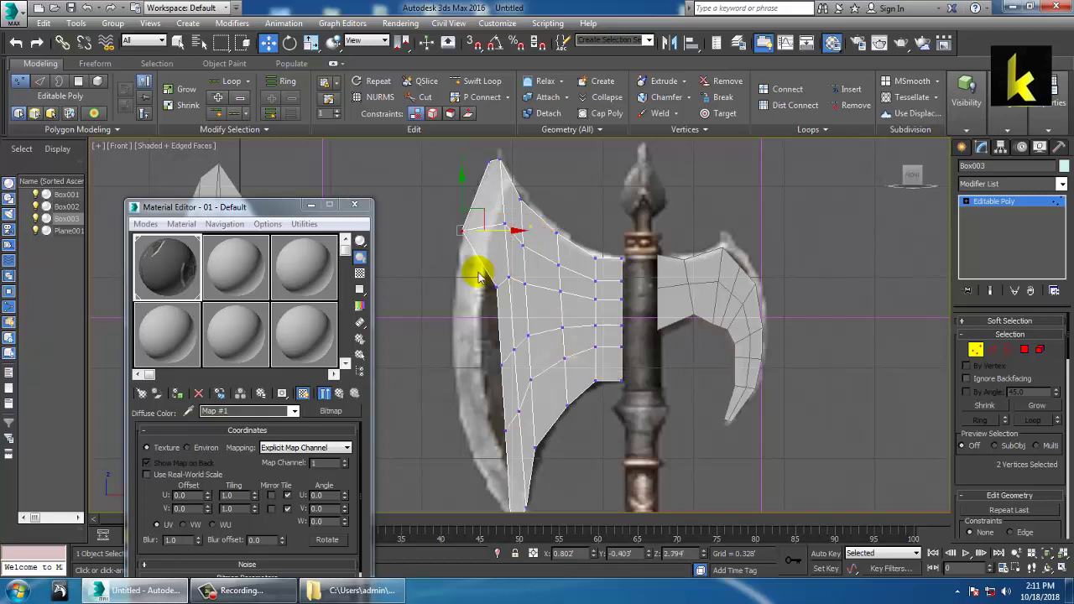
left_click_drag(545, 301, 529, 303)
left_click_drag(502, 243, 524, 224)
middle_click_drag(501, 170, 494, 220)
scroll(494, 220, "up", 2)
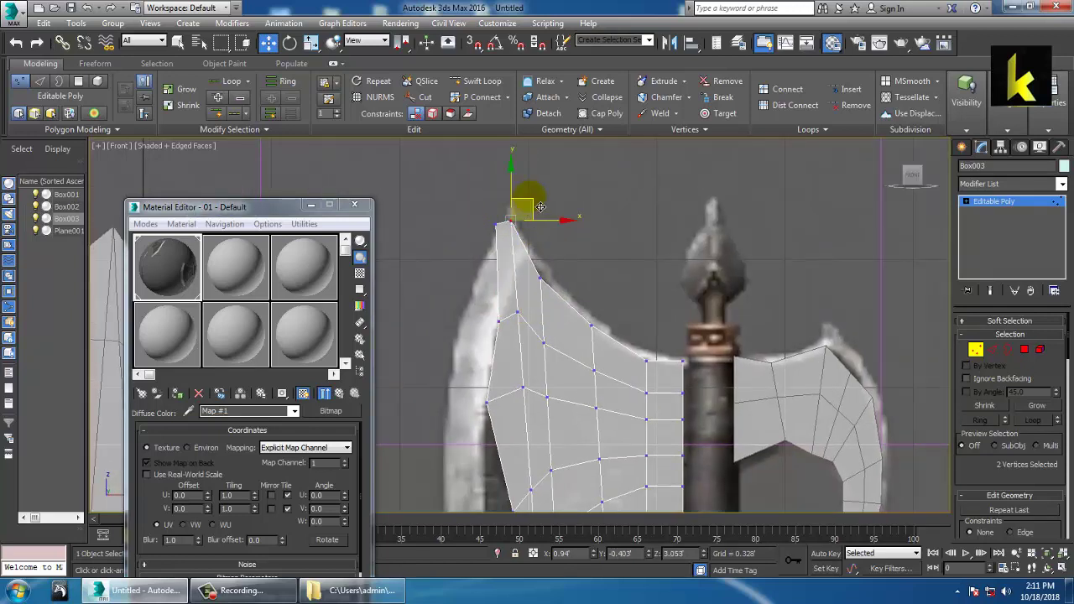
- Reposition the upper tip vertices and shift the front-edge vertices outward to follow the inner border of the reference's cutting edge
left_click_drag(559, 228, 512, 241)
left_click_drag(514, 203, 549, 212)
middle_click_drag(546, 215, 517, 0)
left_click_drag(508, 276, 484, 270)
middle_click_drag(503, 270, 488, 210)
- Move the lower front-edge and lower tip vertices to continue the curve down to the reference blade's lower point
left_click(470, 323)
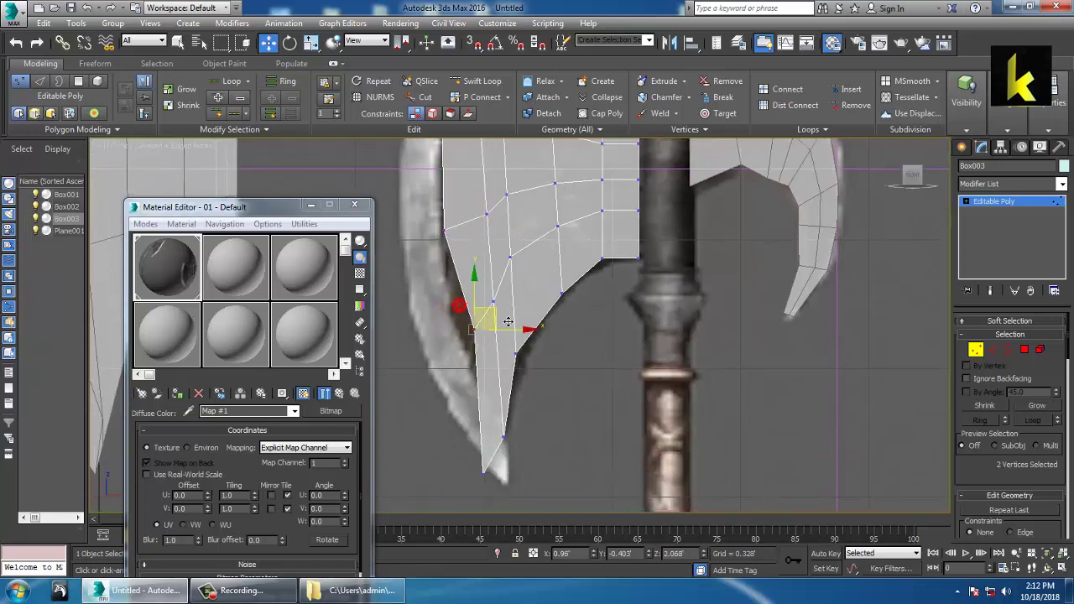
middle_click_drag(509, 373, 467, 321)
left_click_drag(429, 411, 492, 409)
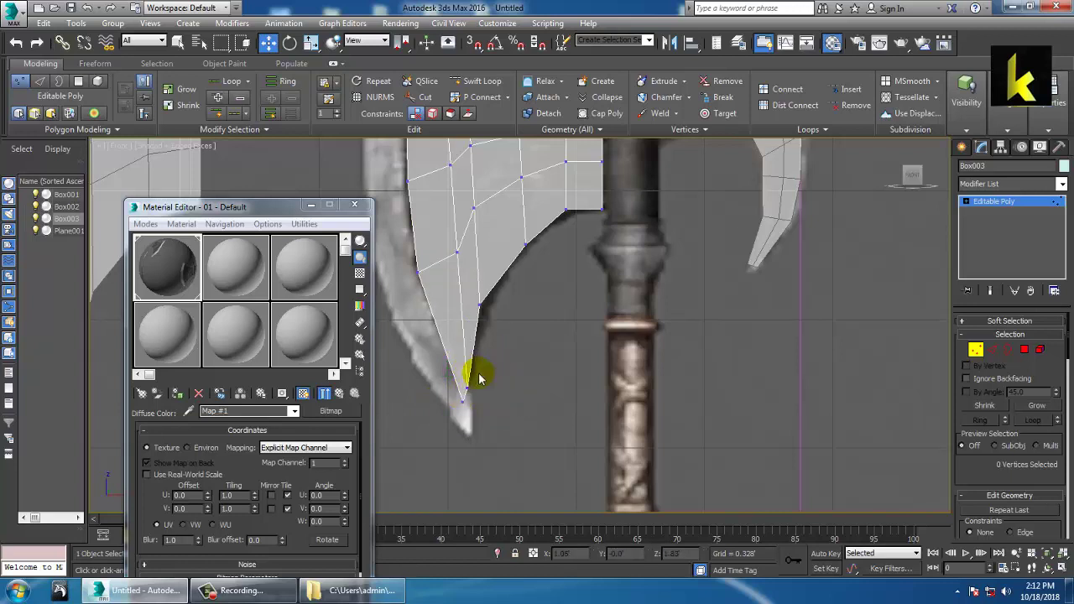
left_click_drag(496, 358, 497, 393)
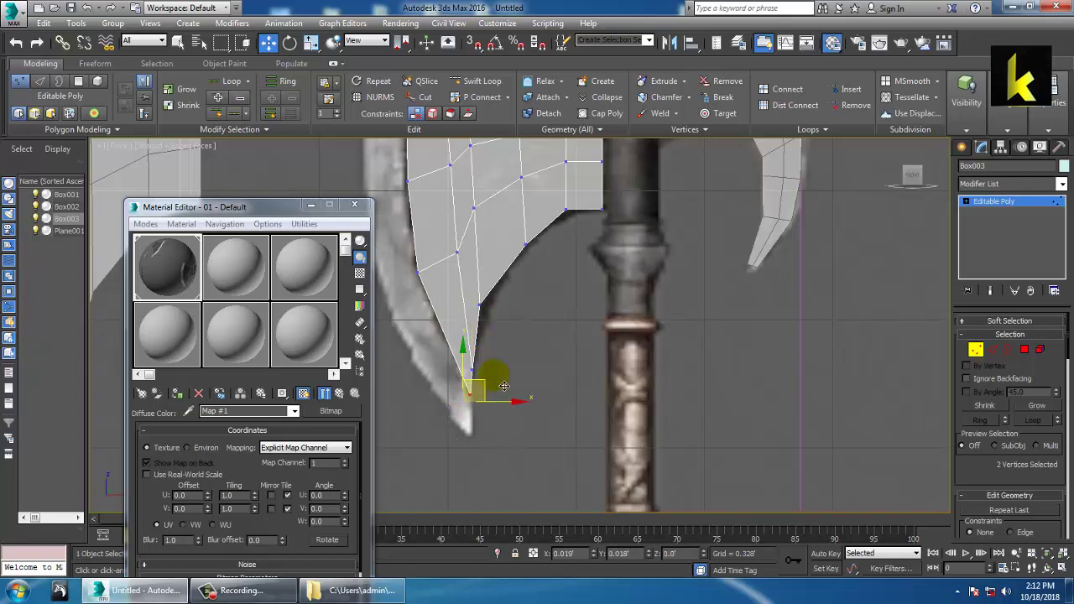
scroll(501, 315, "down", 4)
middle_click_drag(531, 289, 556, 386)
scroll(582, 322, "up", 2)
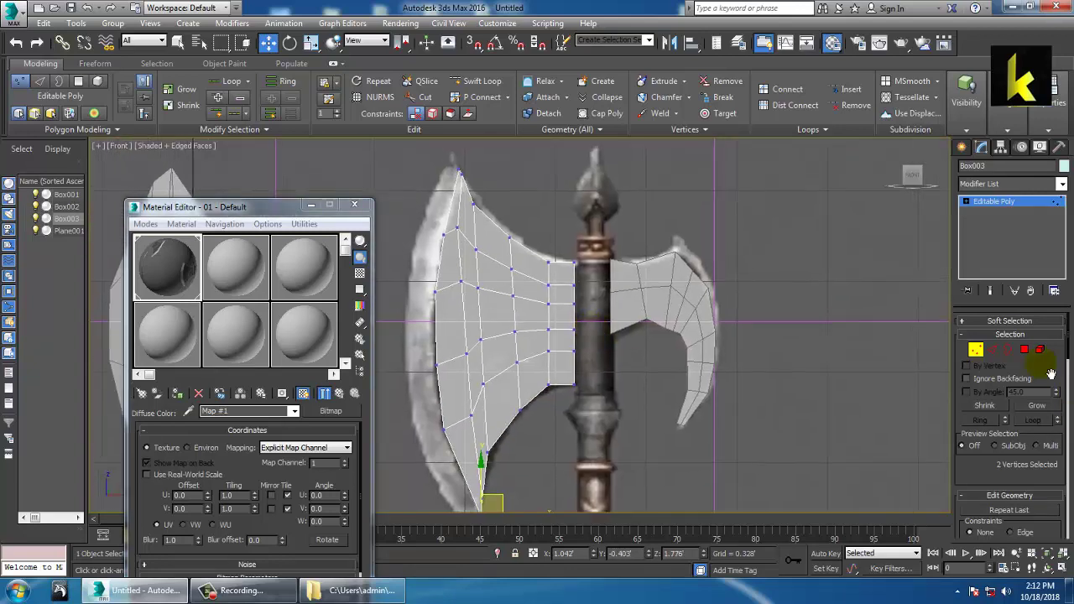
- Extrude the curved front-edge polygons outward to the silver cutting edge in the reference
left_click(1023, 351)
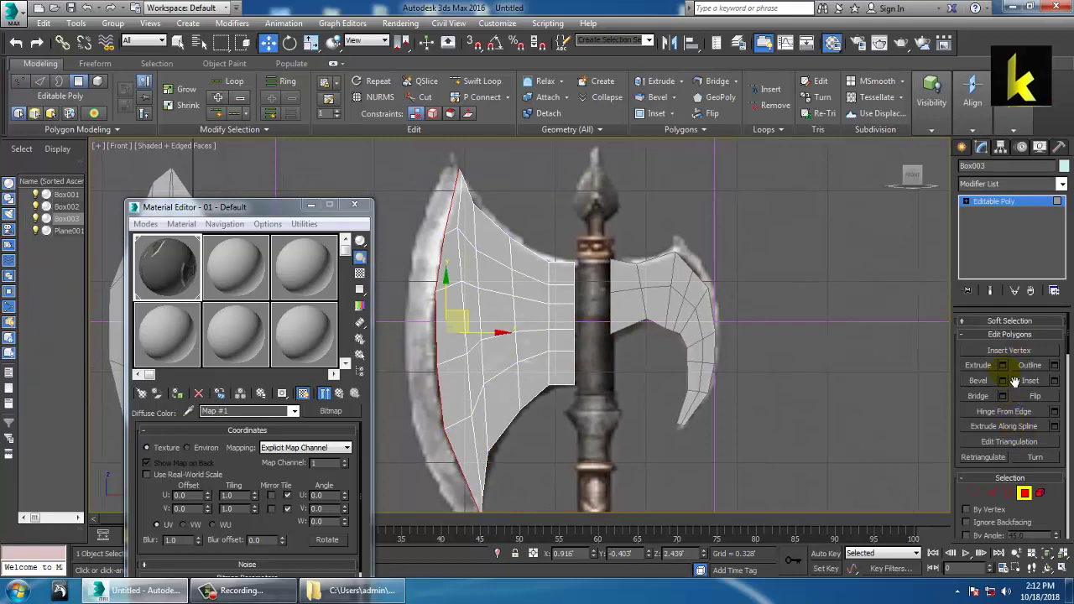
left_click(1003, 366)
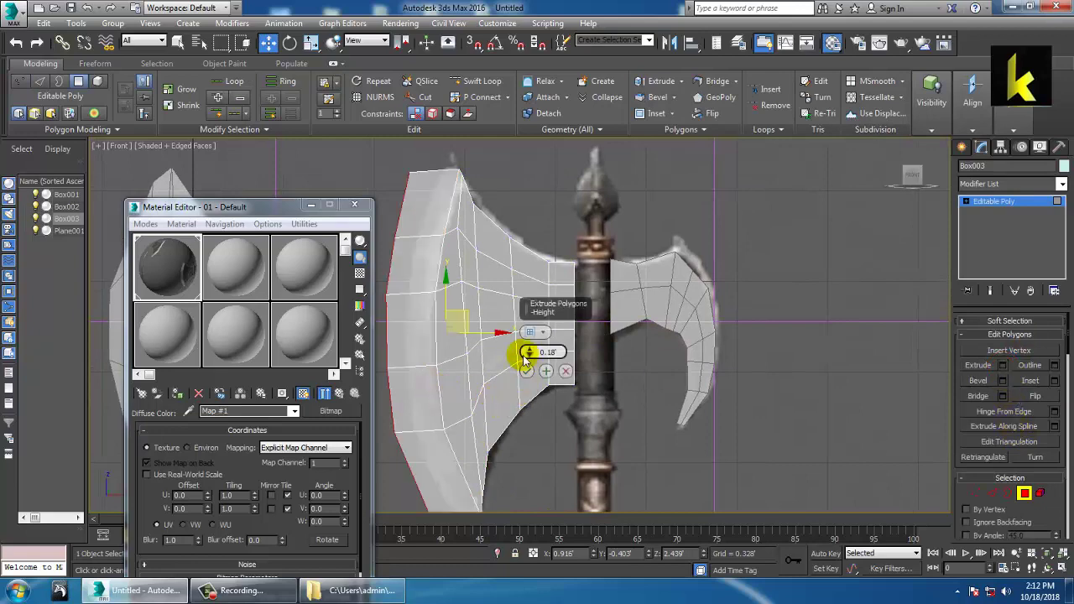
left_click_drag(529, 356, 527, 382)
left_click(527, 372)
- In the perspective view, scale the extruded front-edge polygons down along Y to thin the blade into a cutting edge
key("alt+w")
middle_click(677, 475)
key("alt+w")
middle_click_drag(675, 473, 594, 404, "alt")
key("1")
left_click(1027, 352)
middle_click_drag(722, 378, 691, 364, "alt")
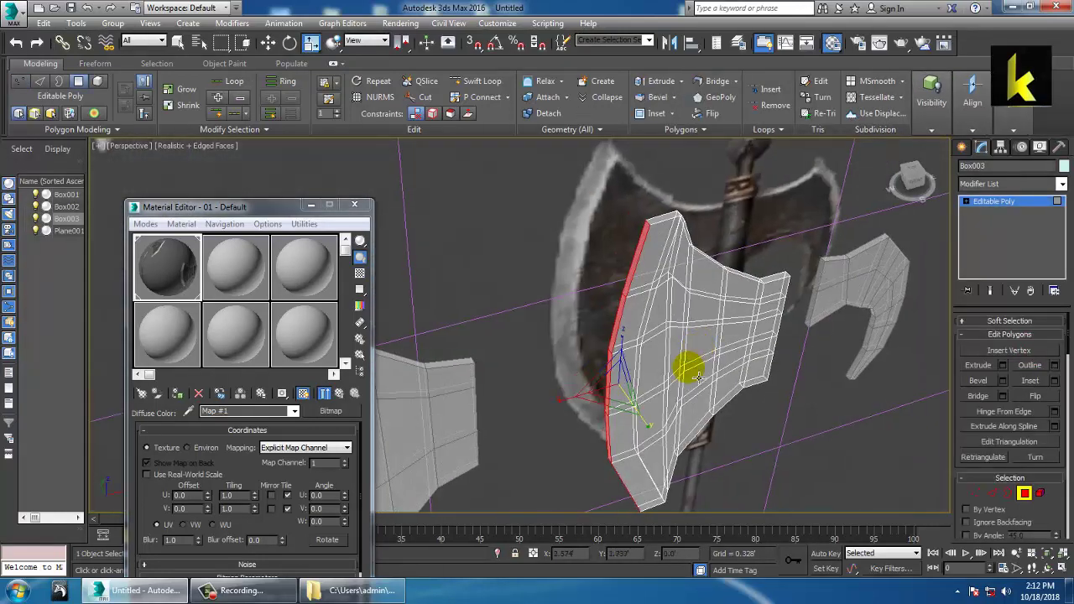
middle_click_drag(629, 395, 666, 433, "alt")
left_click_drag(636, 419, 653, 424)
key("ctrl+z")
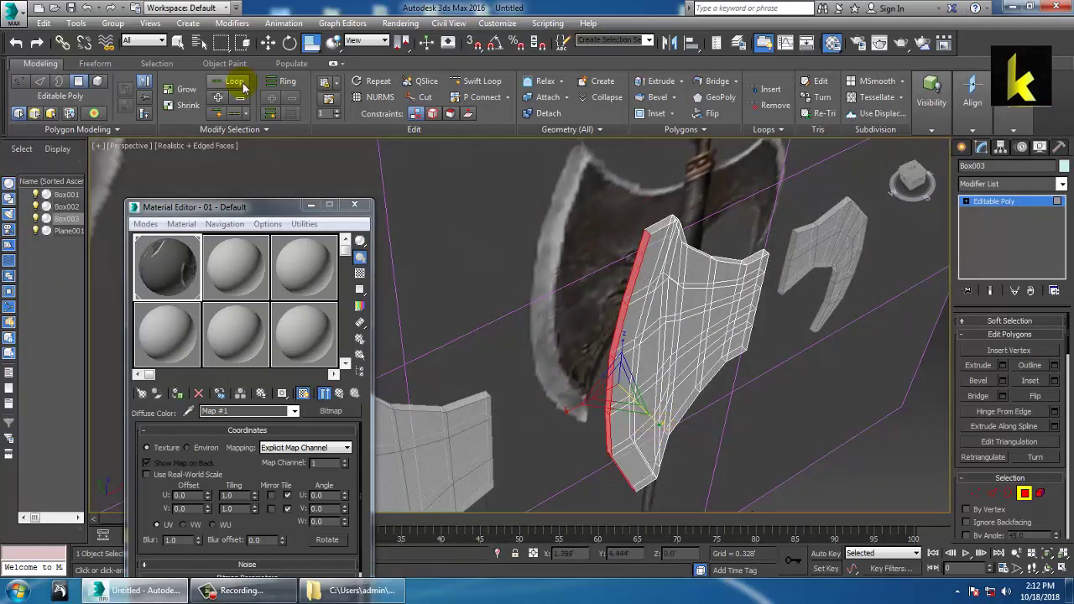
left_click(289, 43)
left_click(311, 42)
middle_click_drag(688, 359, 692, 384, "alt")
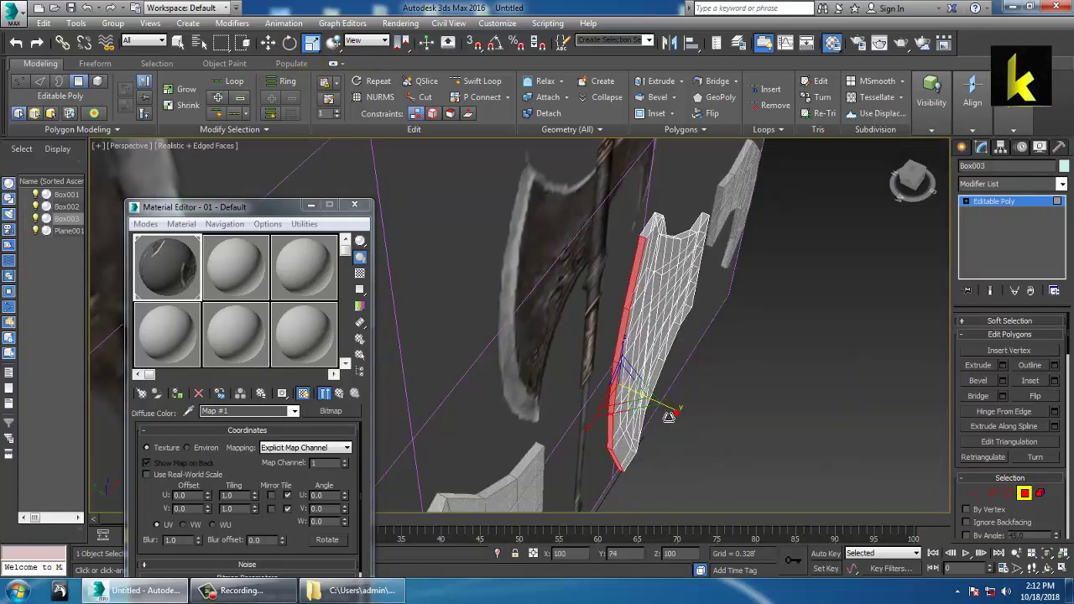
middle_click_drag(786, 365, 763, 354, "alt")
- Check the blade's outline and lower tip against the reference in the front view
key("alt+w")
middle_click_drag(767, 250, 734, 235)
key("alt+w")
key("alt+x")
scroll(765, 322, "down", 2)
middle_click_drag(580, 333, 758, 350)
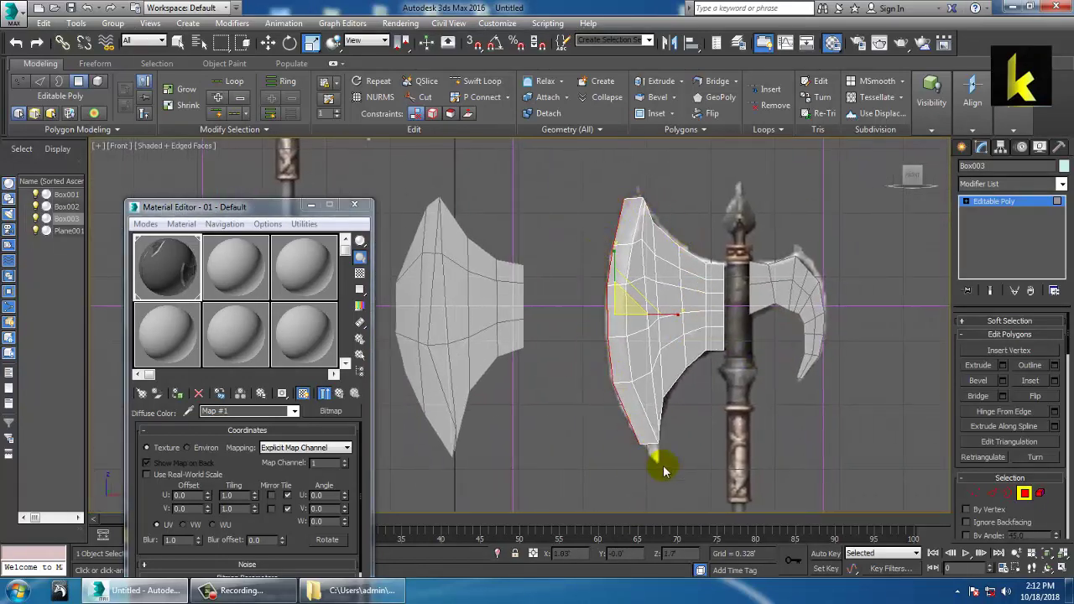
scroll(621, 411, "up", 10)
key("1")
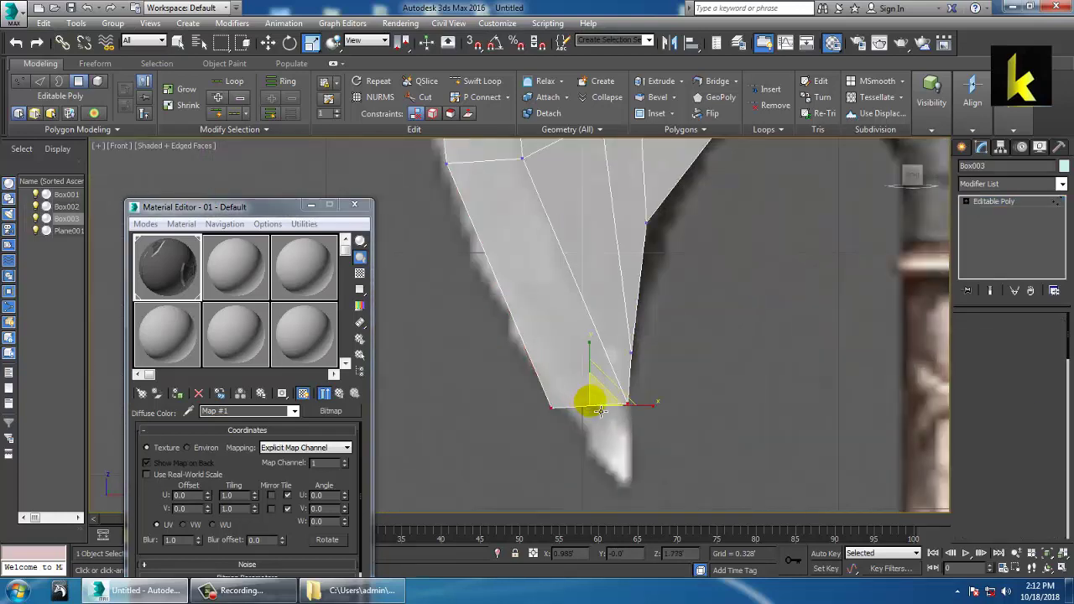
scroll(634, 420, "down", 10)
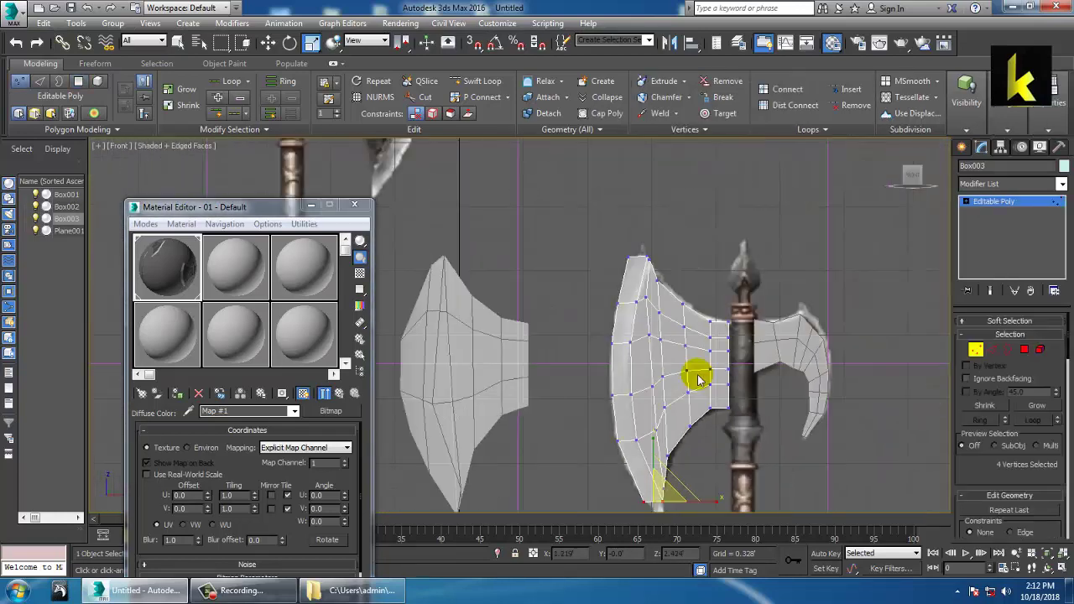
- Select the edge loop just behind the cutting edge and scale it along Y to about 174%
left_click(992, 350)
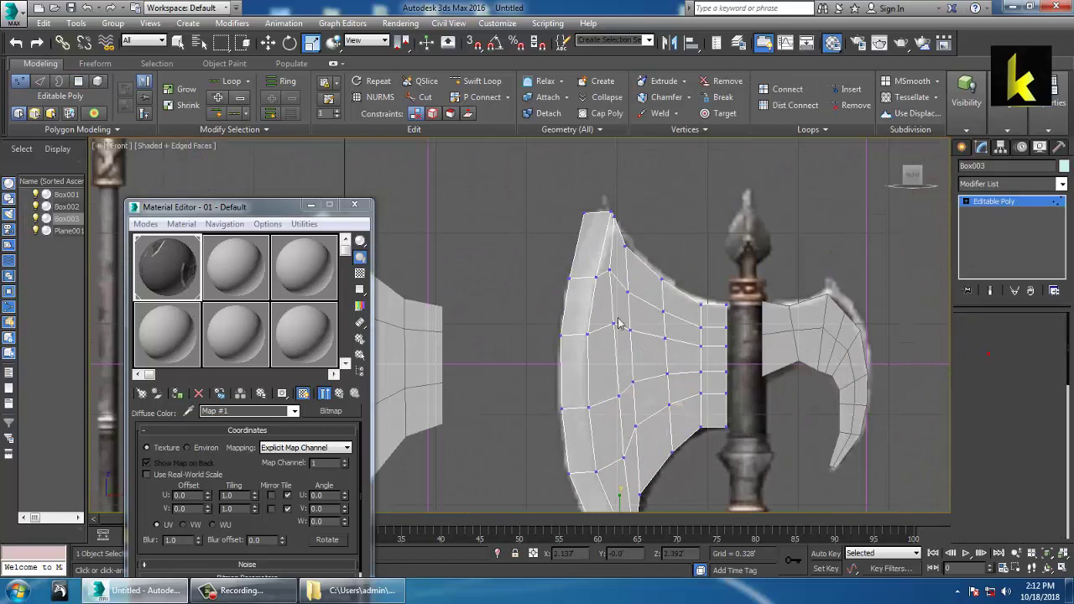
double_click(606, 268)
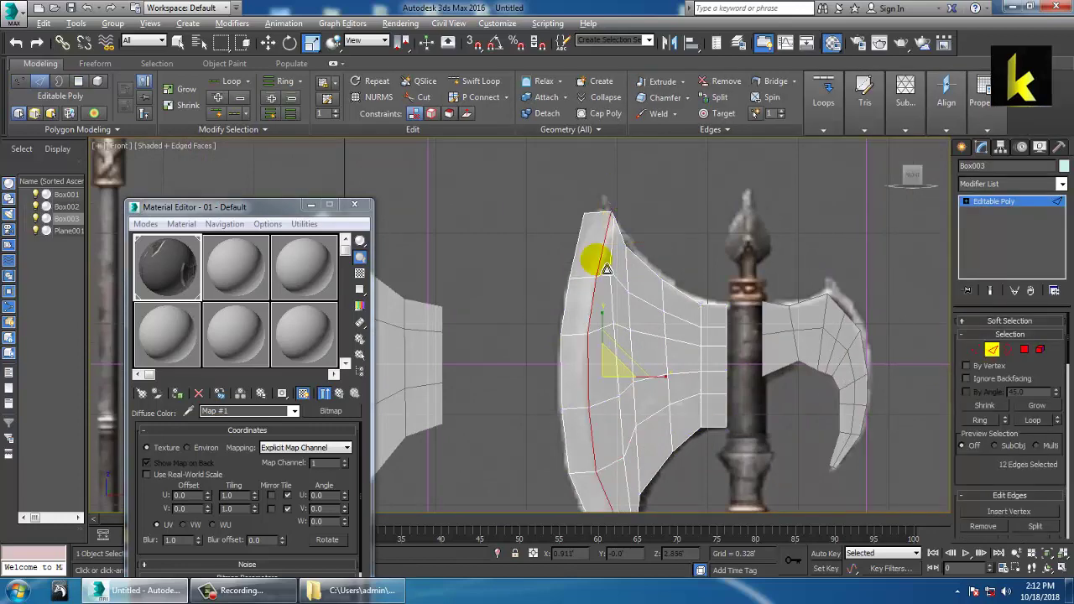
key("alt+w")
key("alt+w")
middle_click_drag(678, 384, 605, 403, "alt")
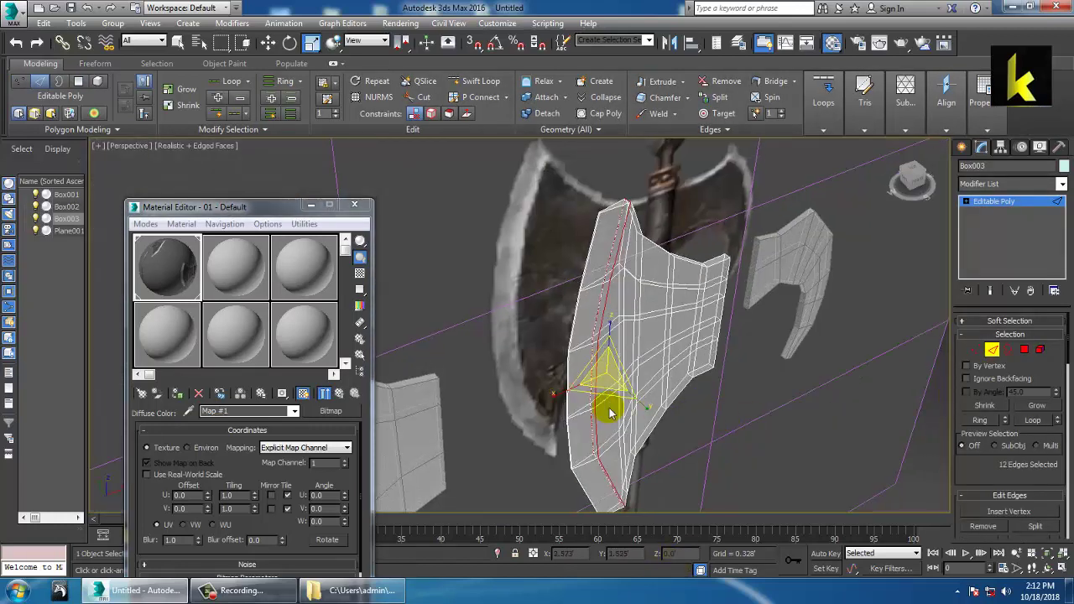
left_click_drag(668, 423, 684, 442)
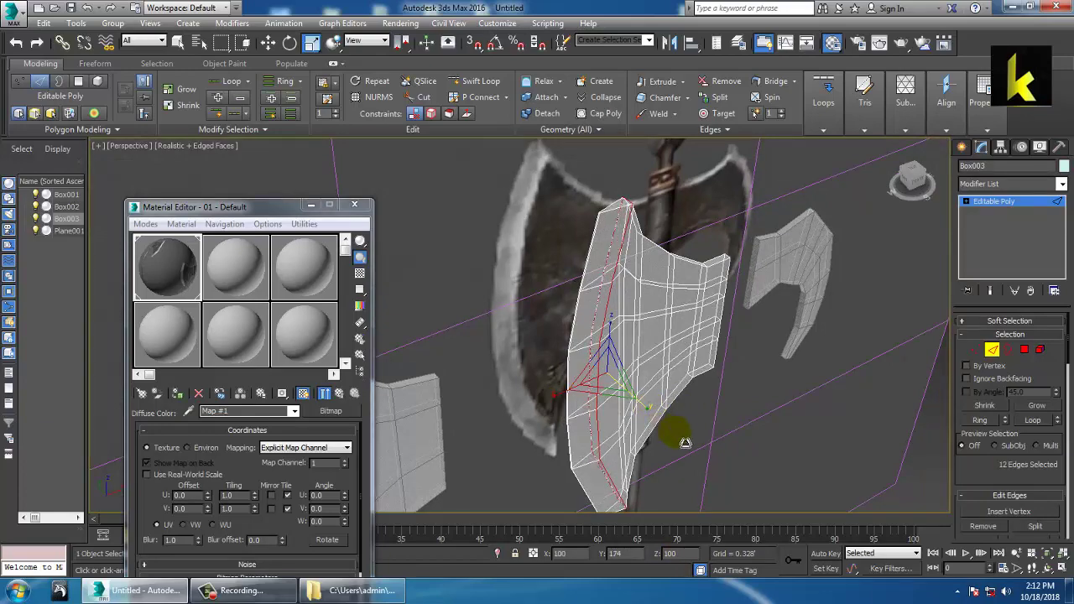
- Add the next inner edge loop to the selection and scale both loops along Y to about 178%
middle_click_drag(696, 448, 671, 331, "alt")
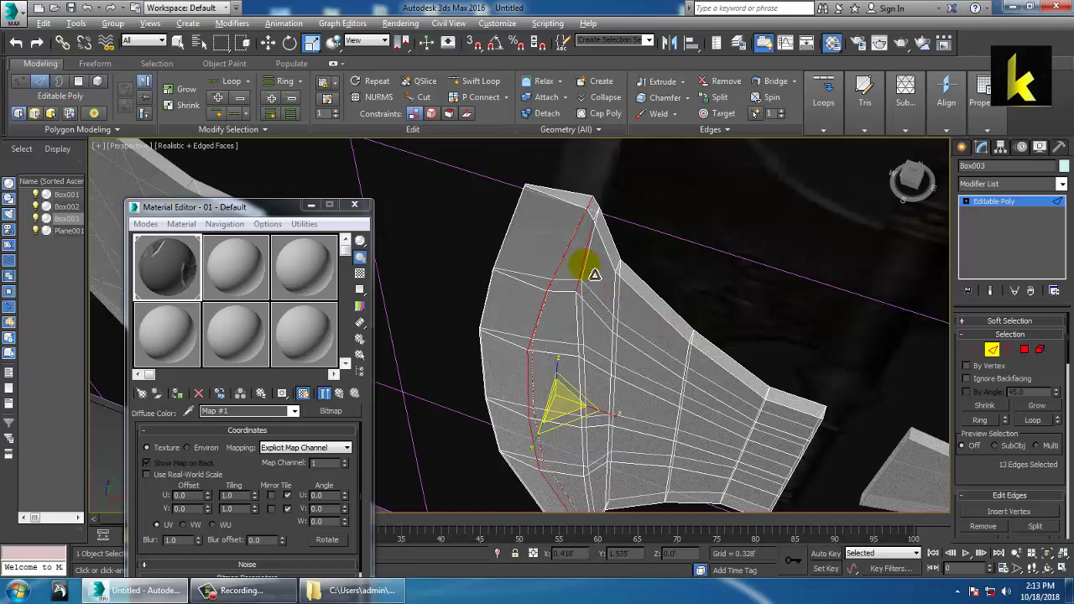
middle_click_drag(594, 276, 514, 412, "alt")
left_click_drag(559, 454, 546, 463)
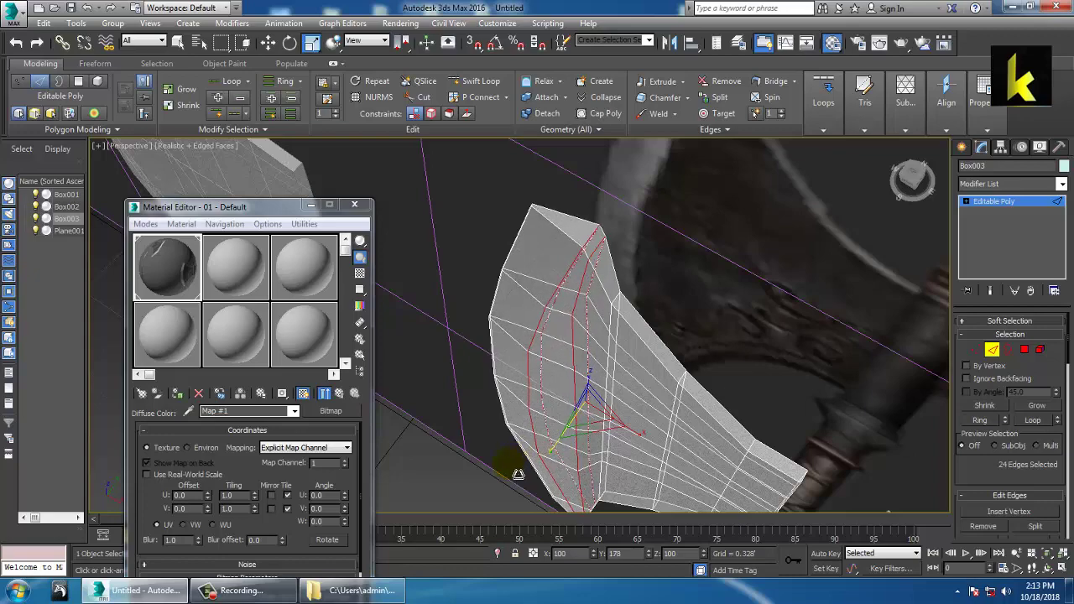
middle_click_drag(511, 477, 702, 283, "alt")
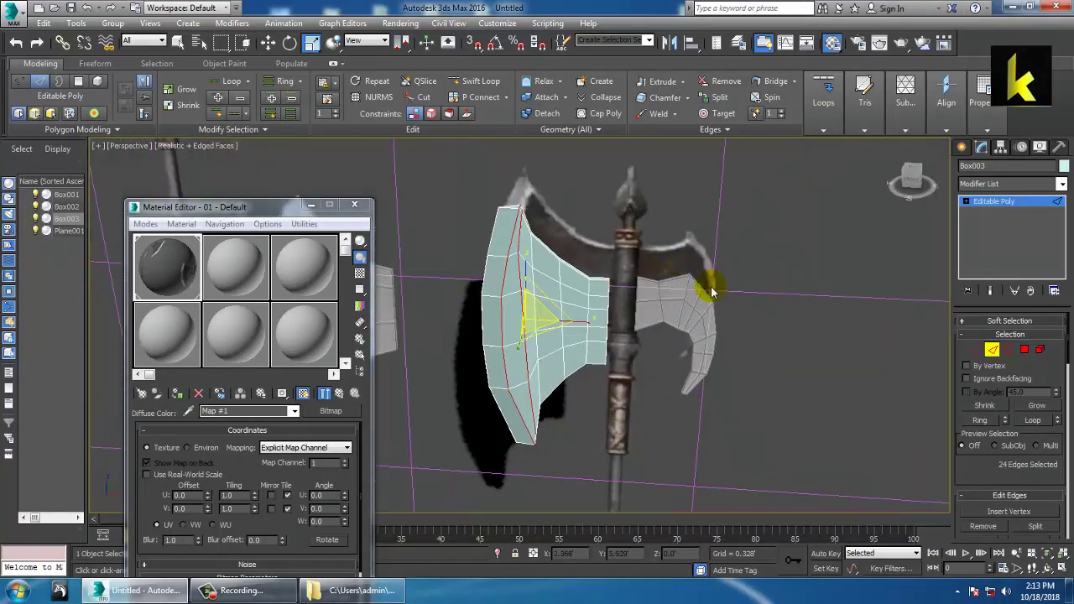
key("alt+w")
key("alt+w")
scroll(750, 266, "down", 6)
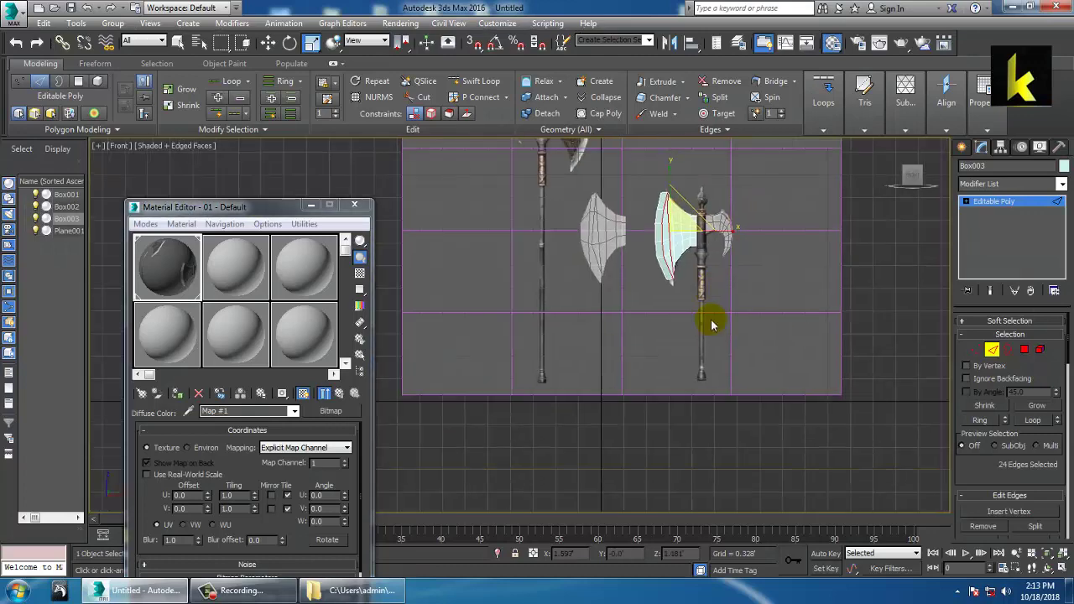
scroll(762, 355, "up", 5)
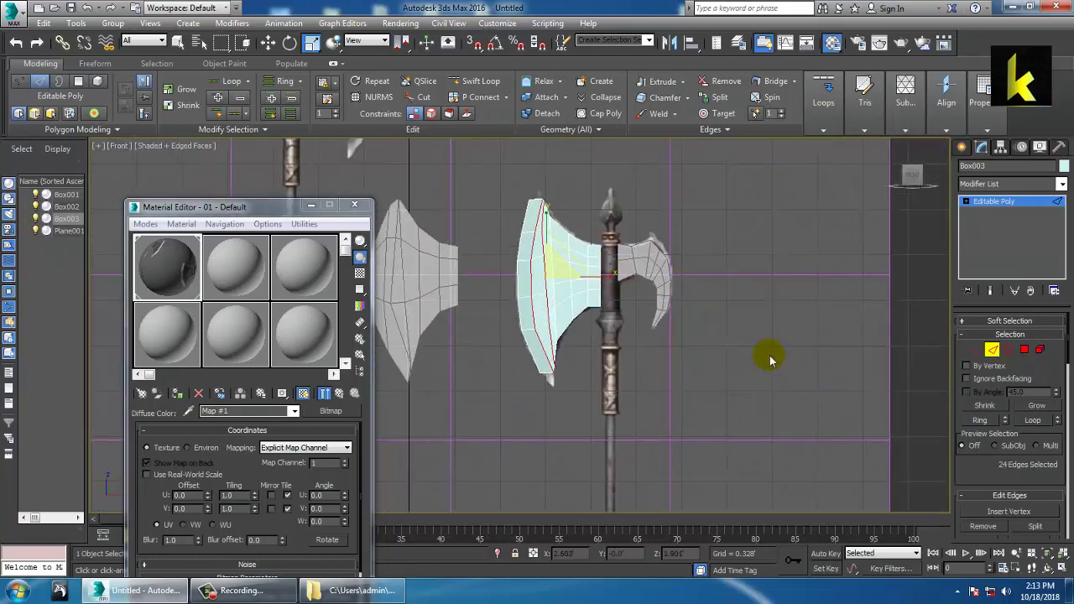
middle_click_drag(720, 364, 709, 359)
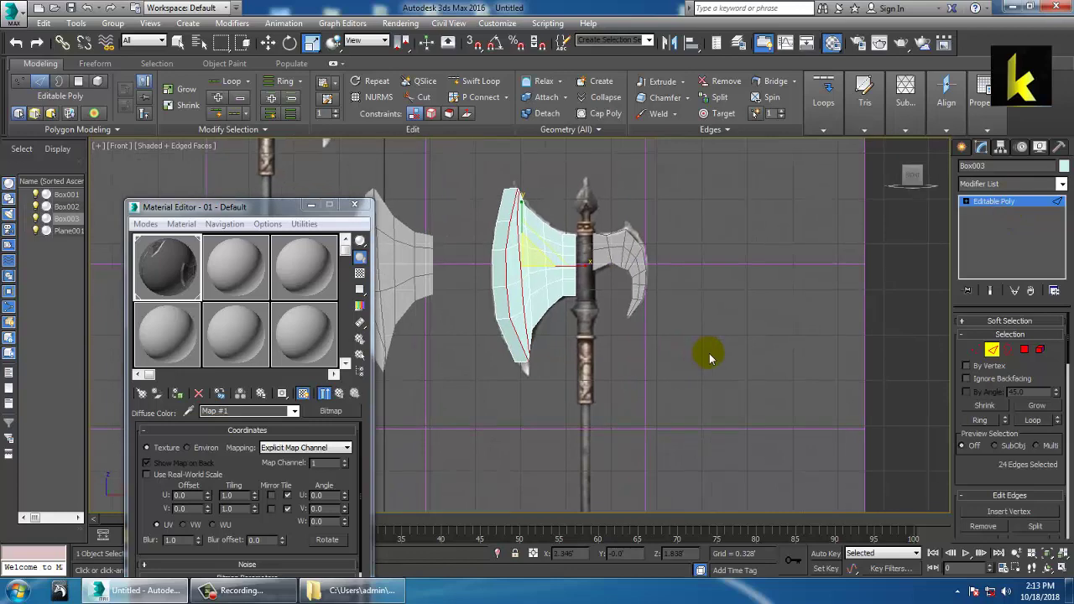